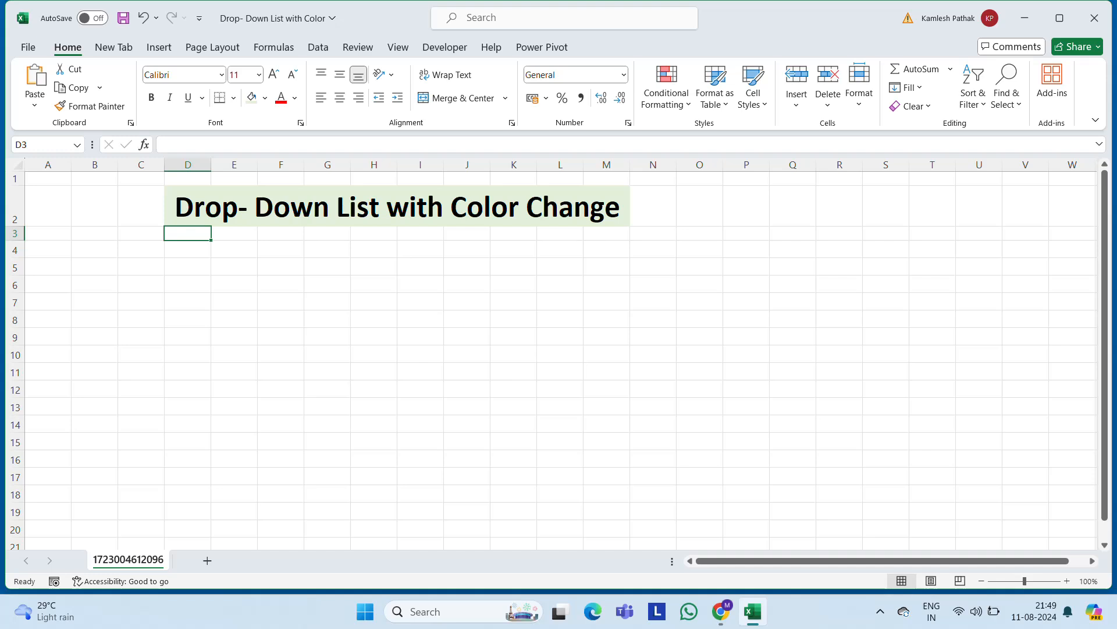
Enter "Post Daily Report on Whatsup Group" in cell D5 and fit column D's width to the text
click(199, 277)
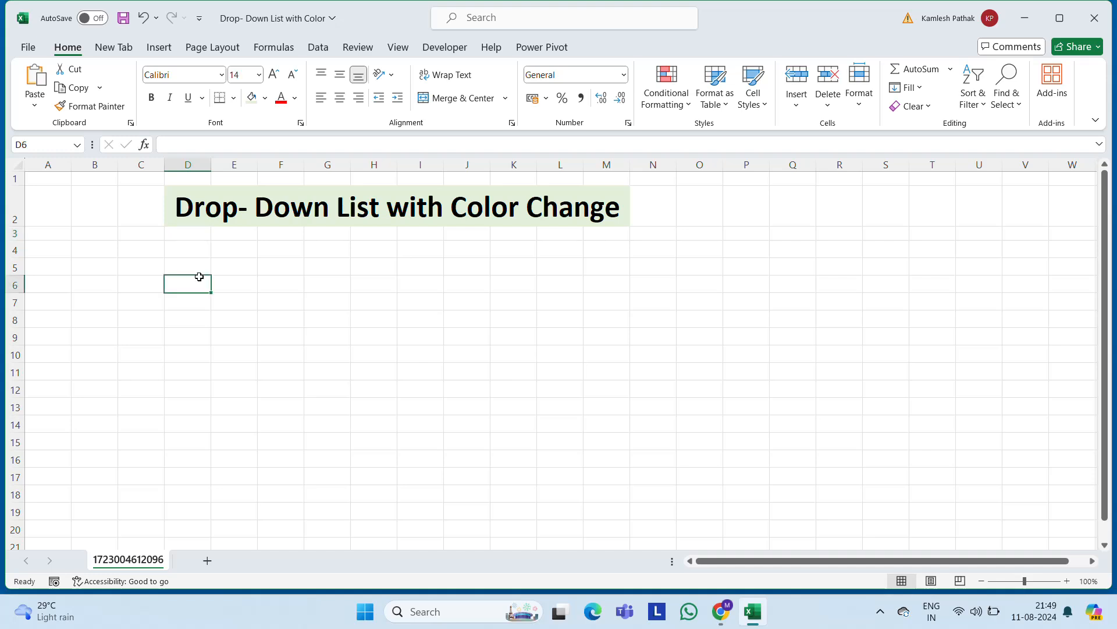
key(Up)
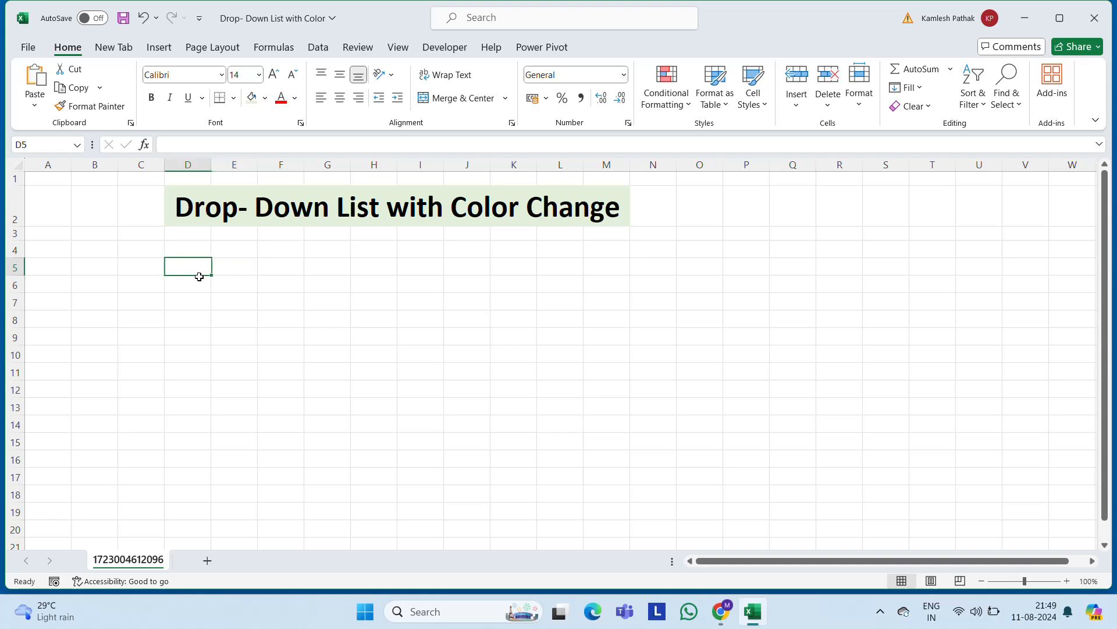
text(Post)
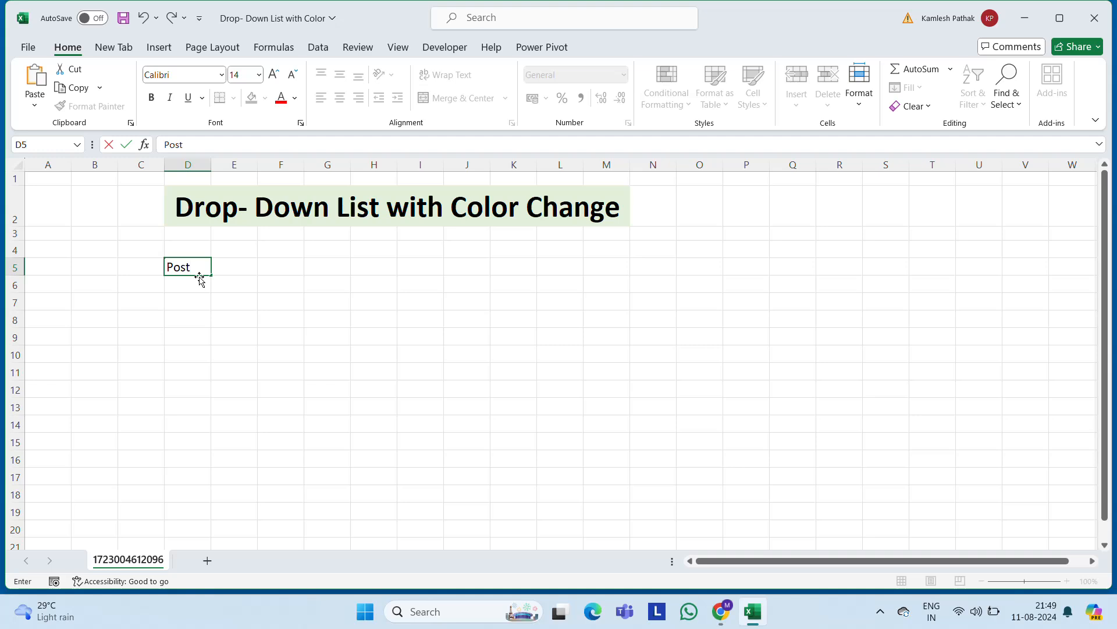
text( Daily Repo)
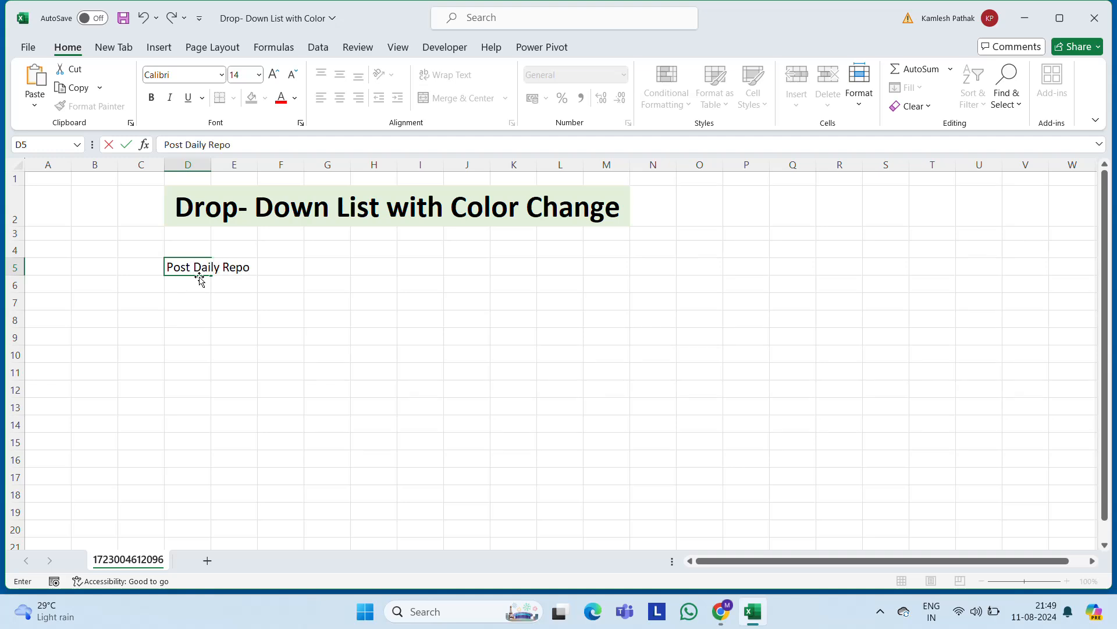
text(rt on What)
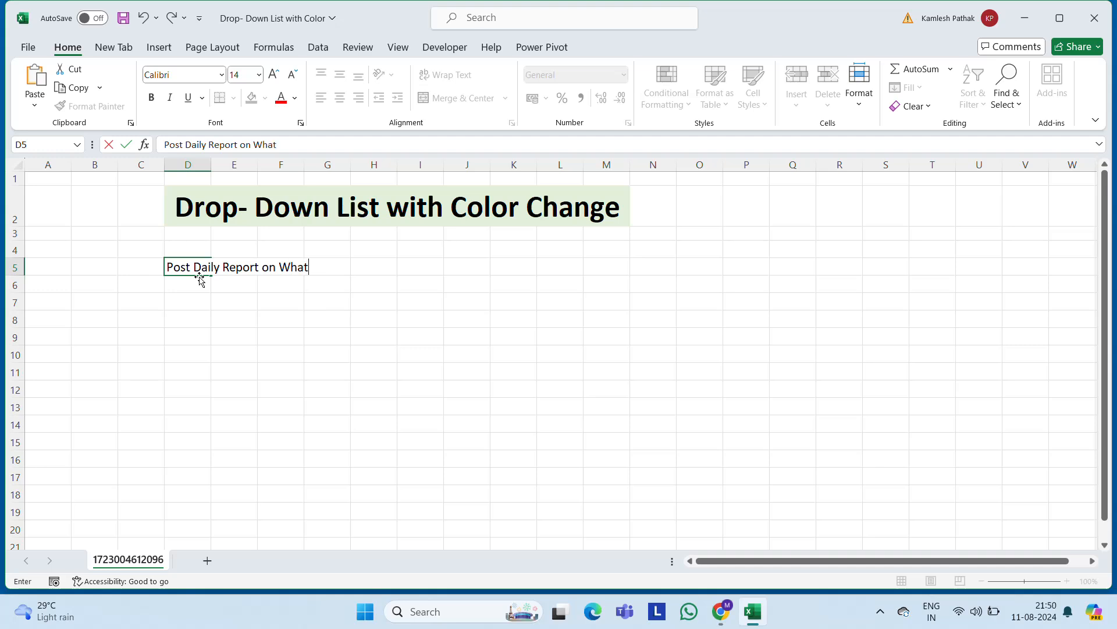
text(sup Group)
key(Return)
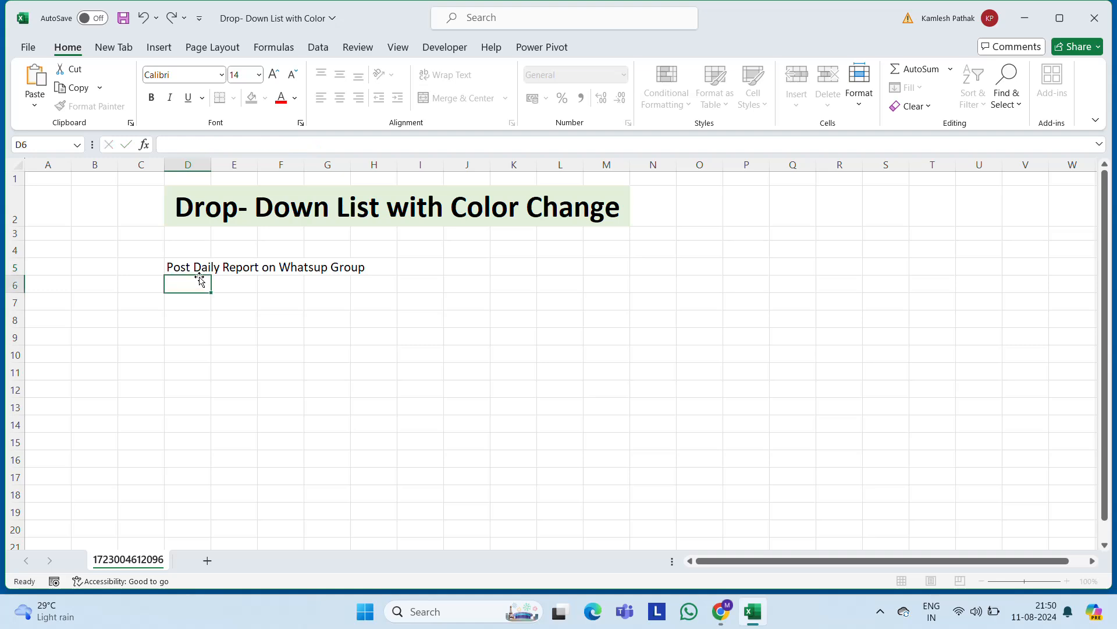
key(Up)
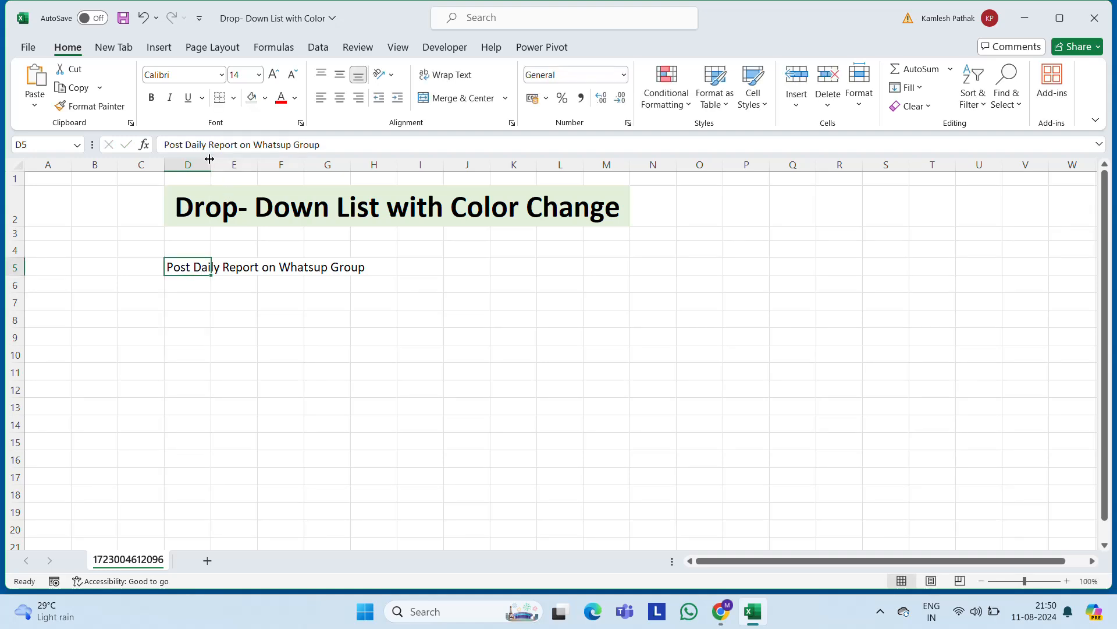
double_click(210, 165)
Add the heading "Task List" in cell D4, above the first task
click(277, 286)
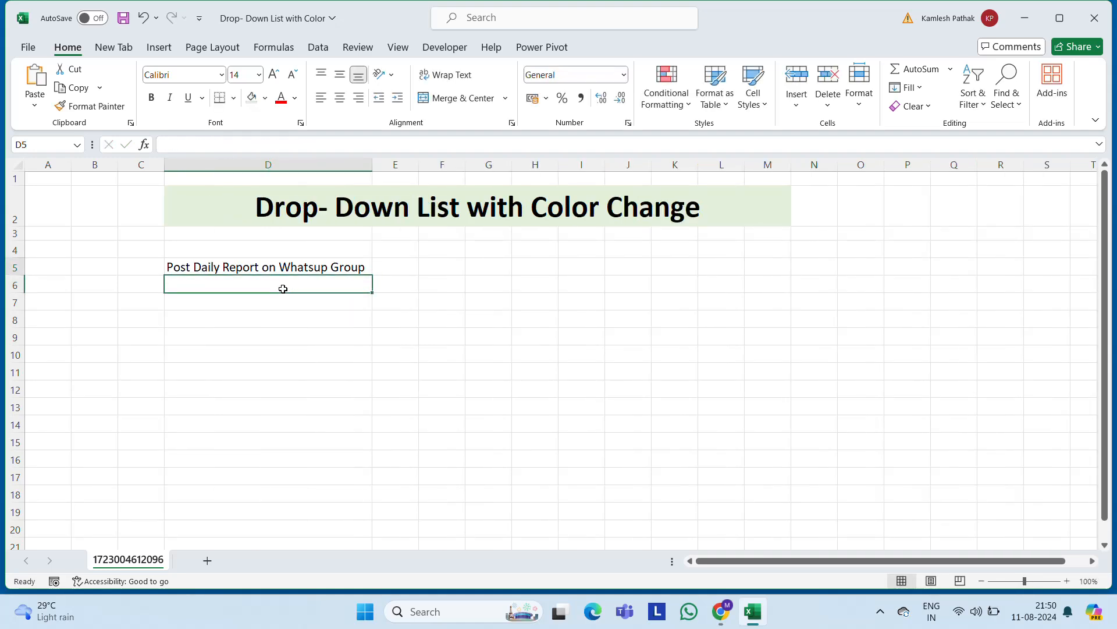
key(Up)
key(Up)
text(Tas)
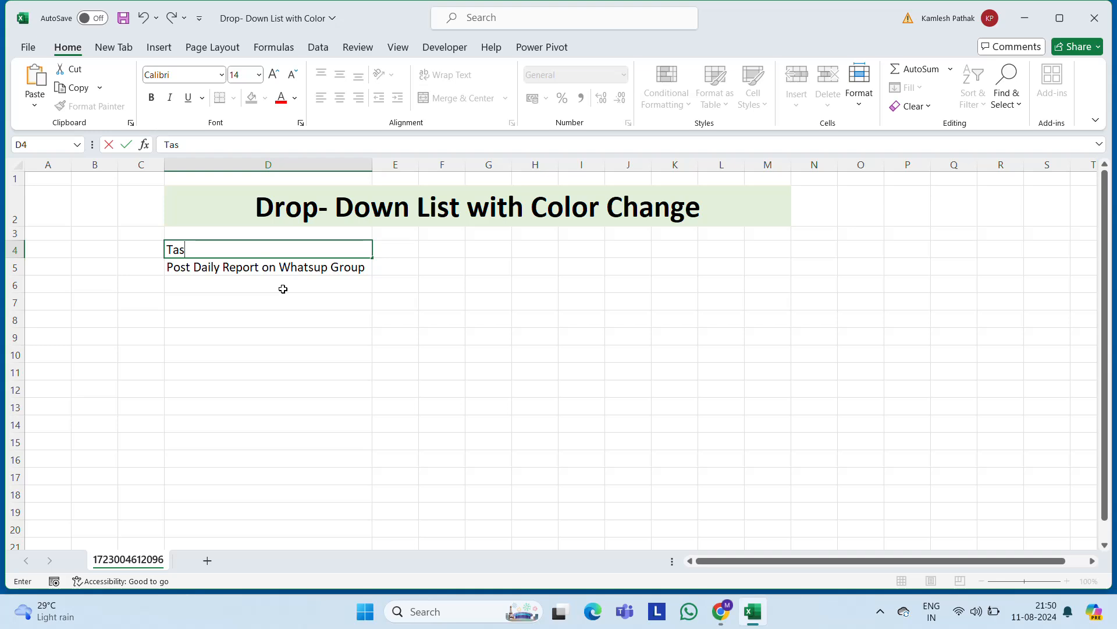
text(k List)
key(Return)
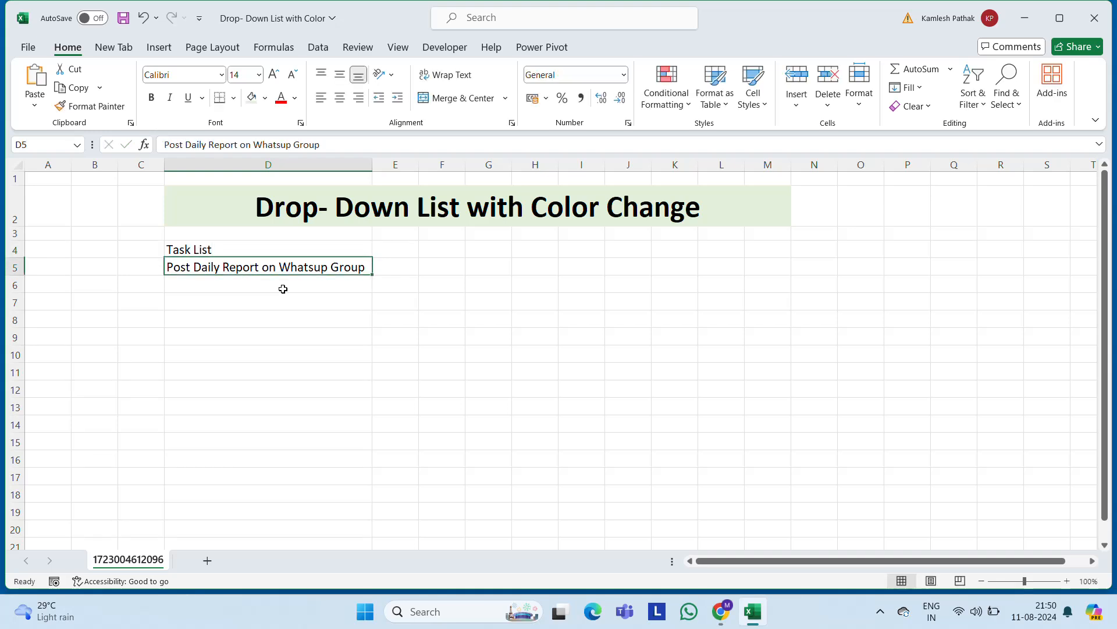
Enter the task "Send Daily Mis Report" in cell D6
click(283, 289)
text(Se)
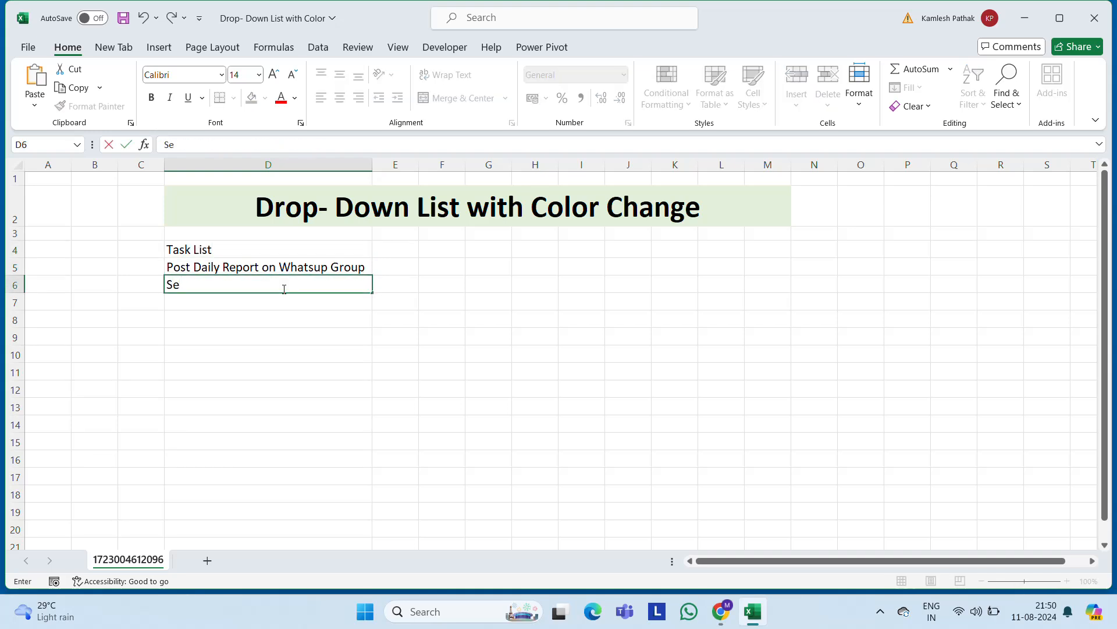
text(nd Daily Mis Report)
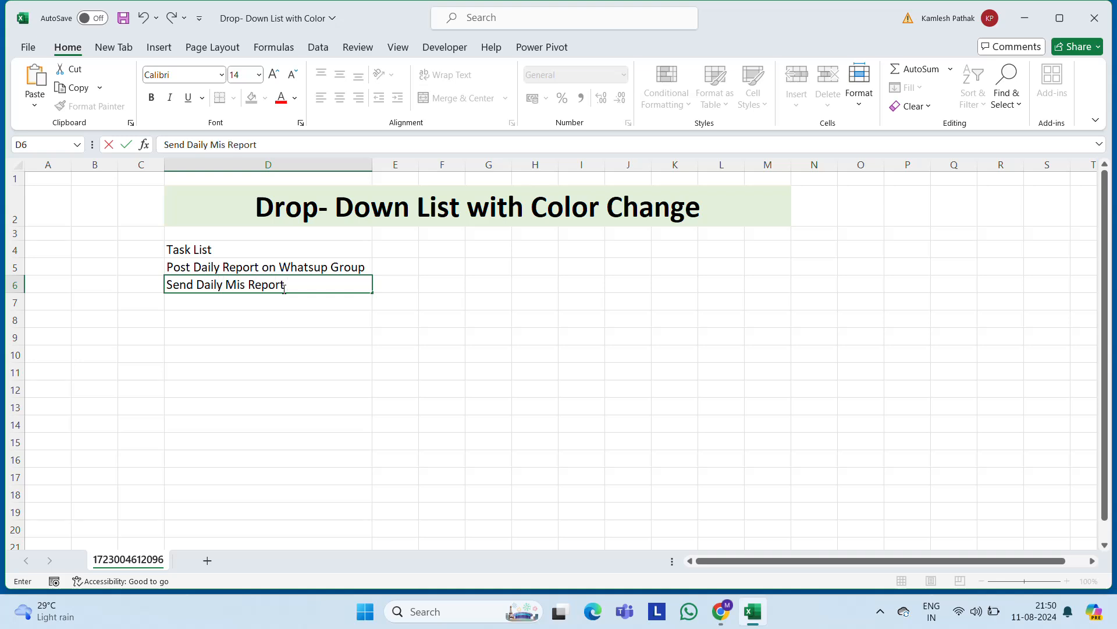
key(Left)
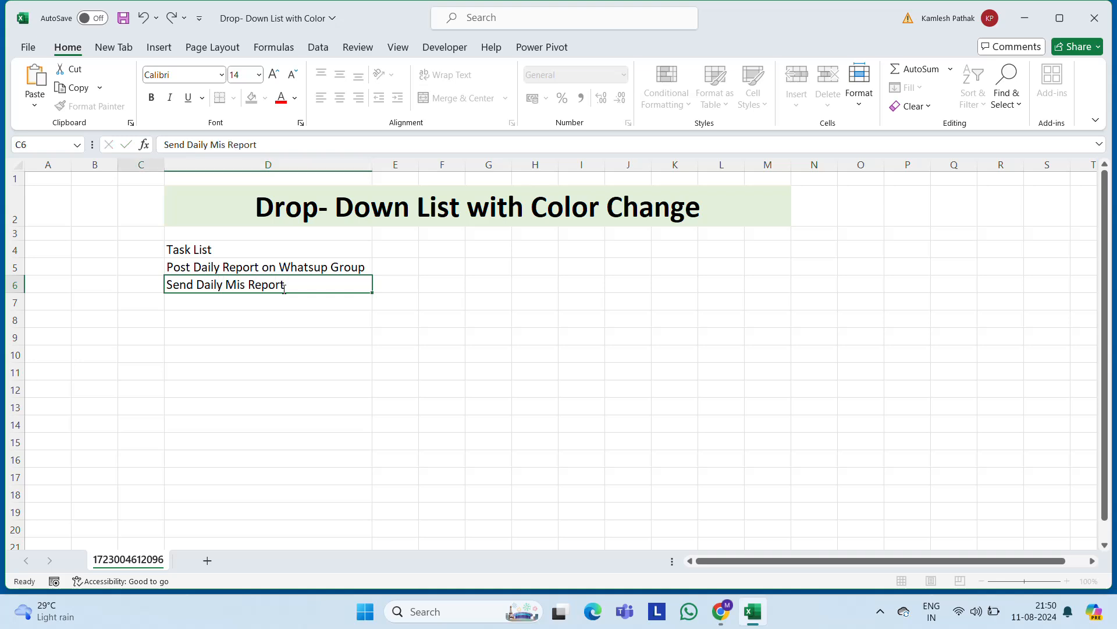
key(Right)
key(Down)
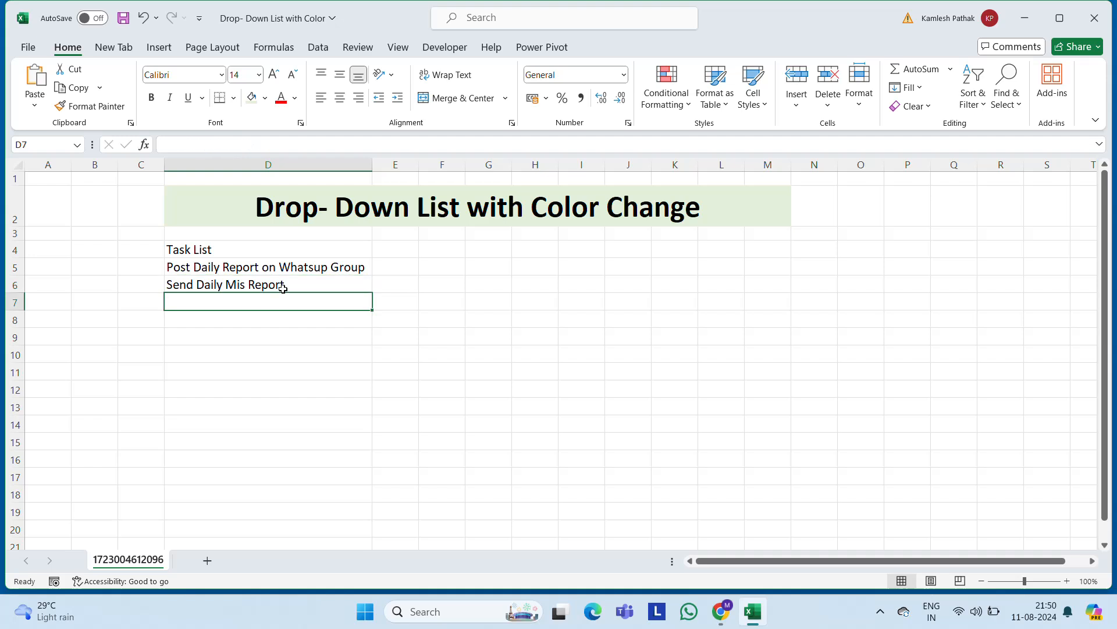
Enter the task "Send Daily Attendance Report" in cell D7
text(Se)
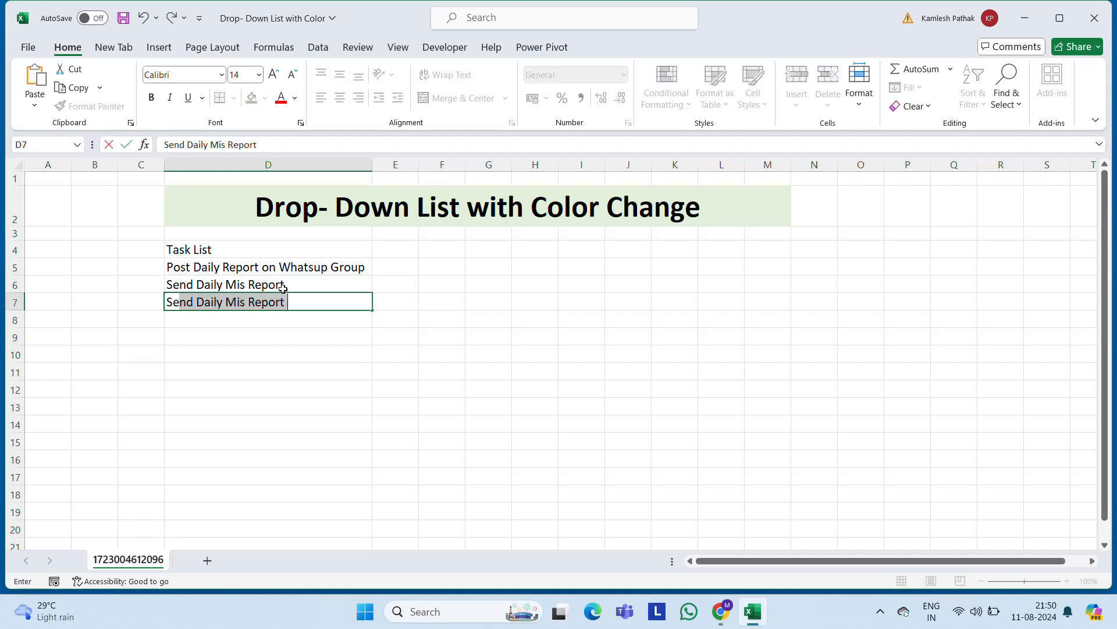
text(nd Dail)
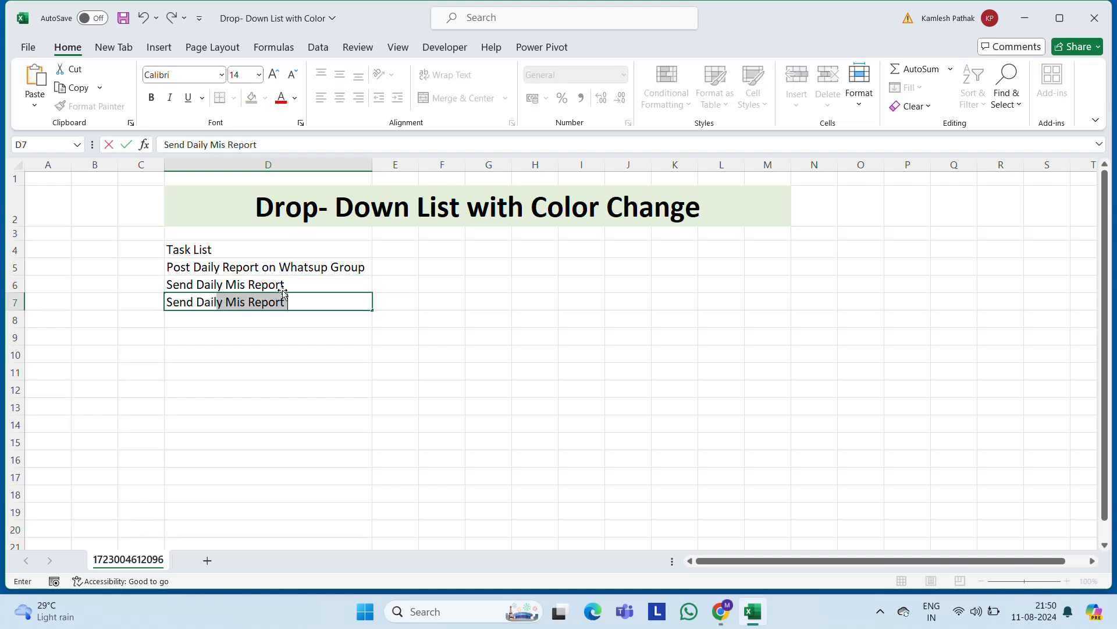
text(y Attend)
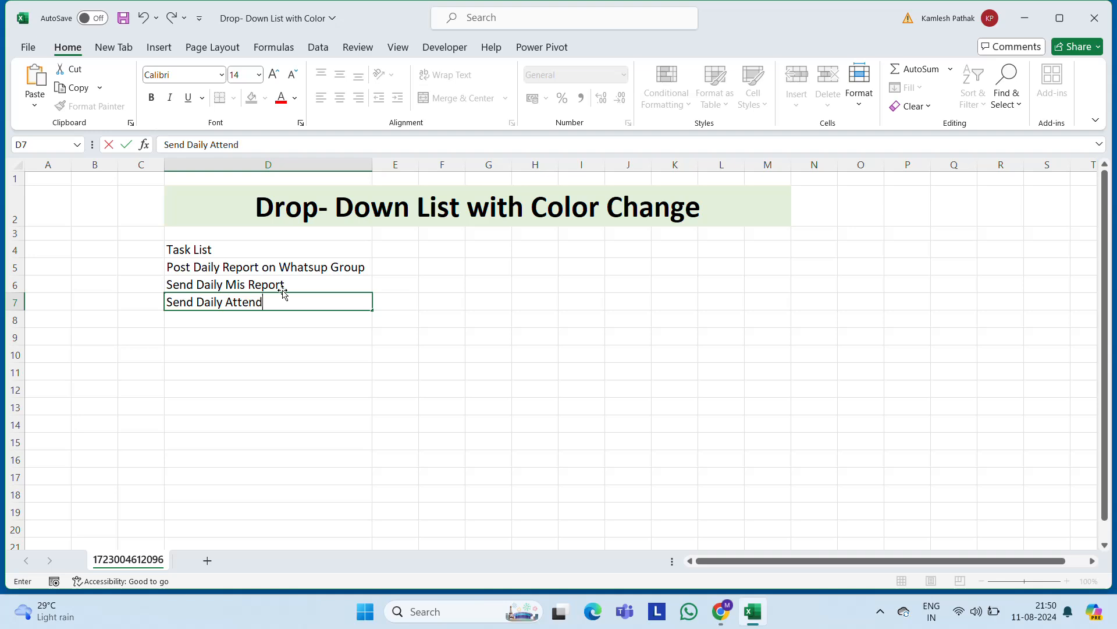
text(ance Report)
key(Return)
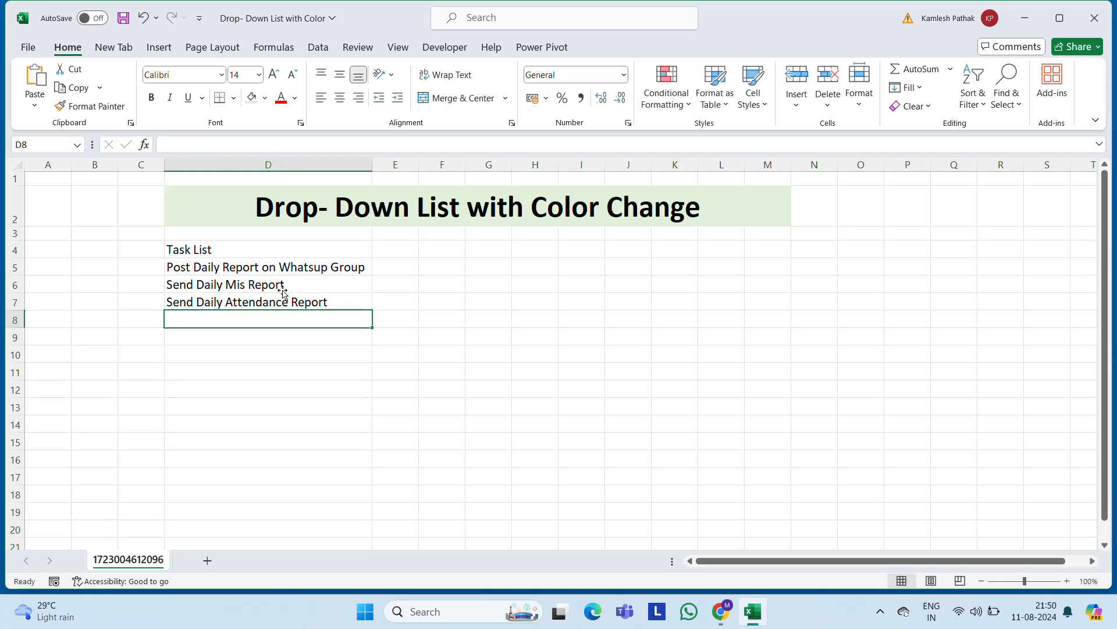
Enter the task "Daily Sales Report" in cell D8
text(Sales)
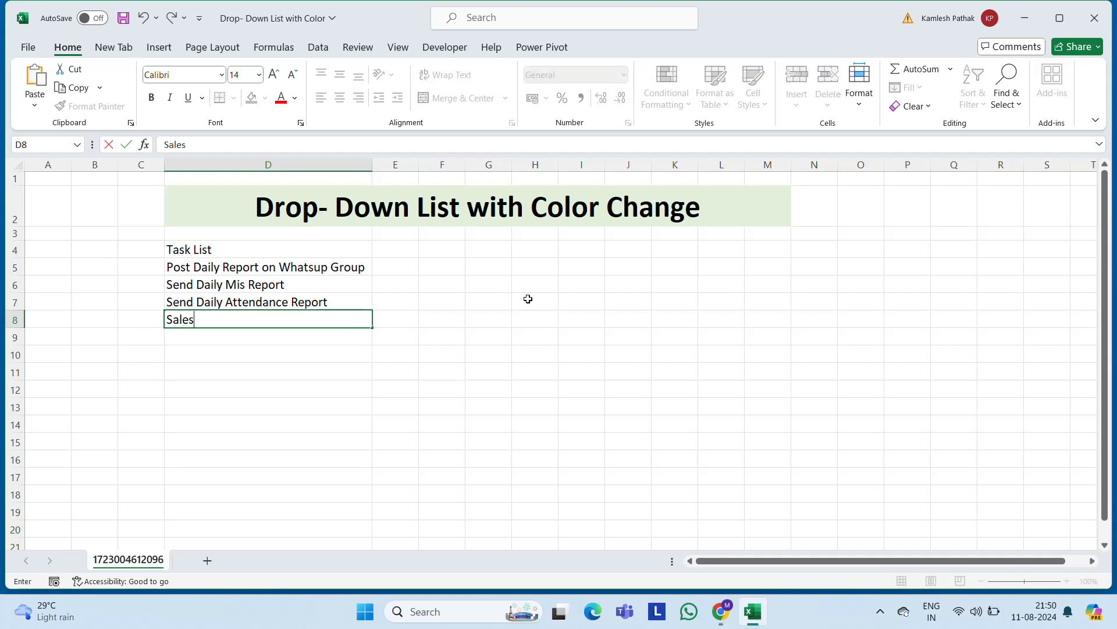
key(BackSpace)
key(BackSpace)
key(BackSpace)
key(BackSpace)
key(BackSpace)
text(Daily Sale)
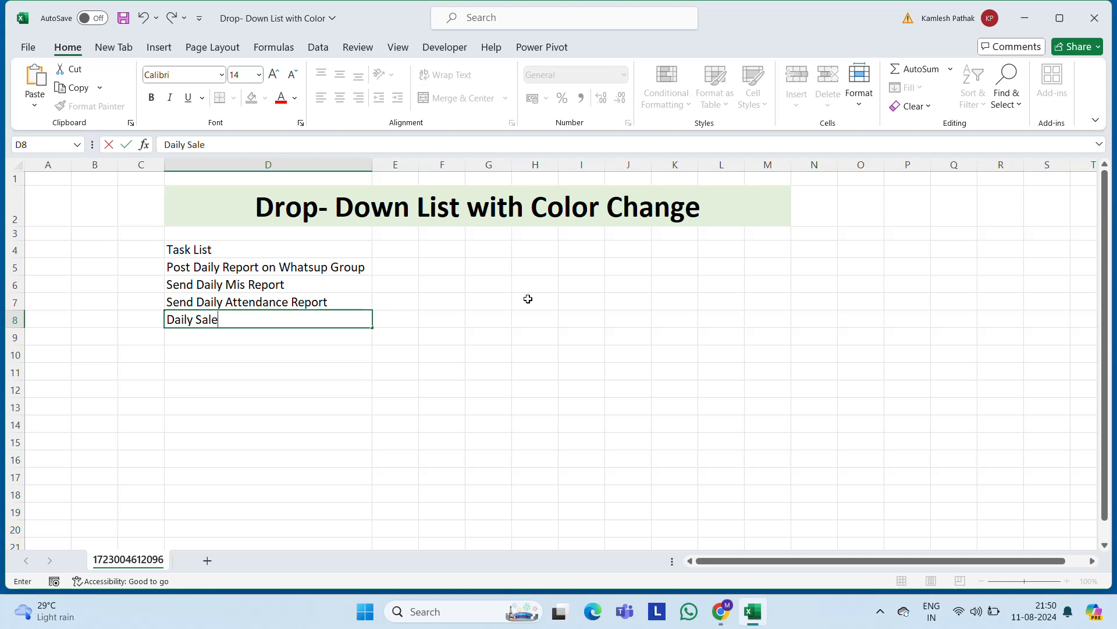
text(s Report)
key(Return)
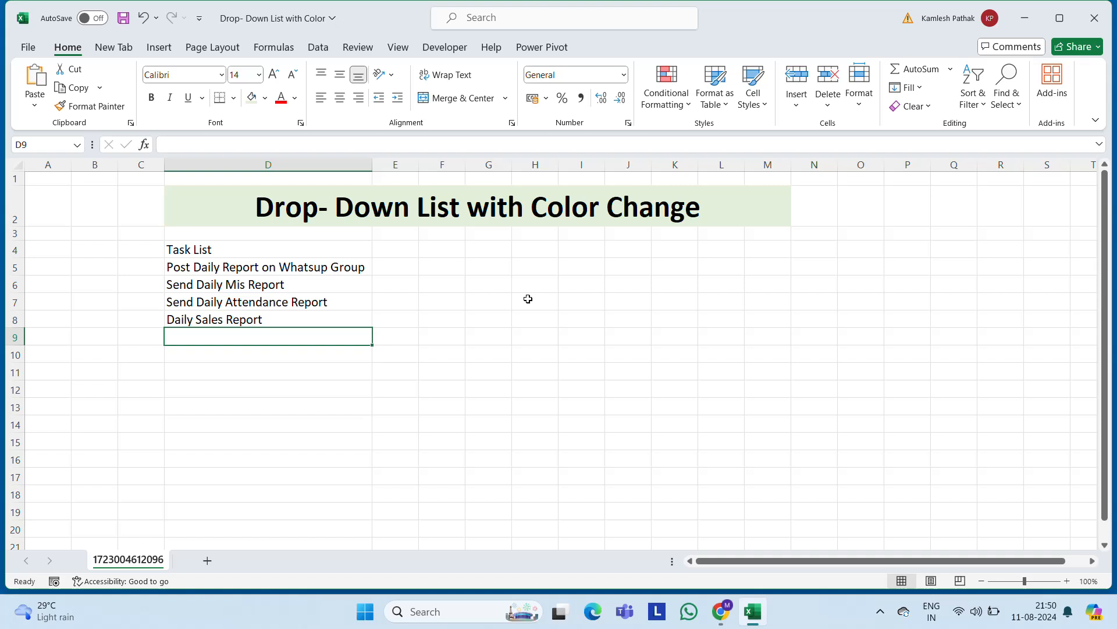
Enter the task "Daily Purchase Report" in cell D9
text(Daily )
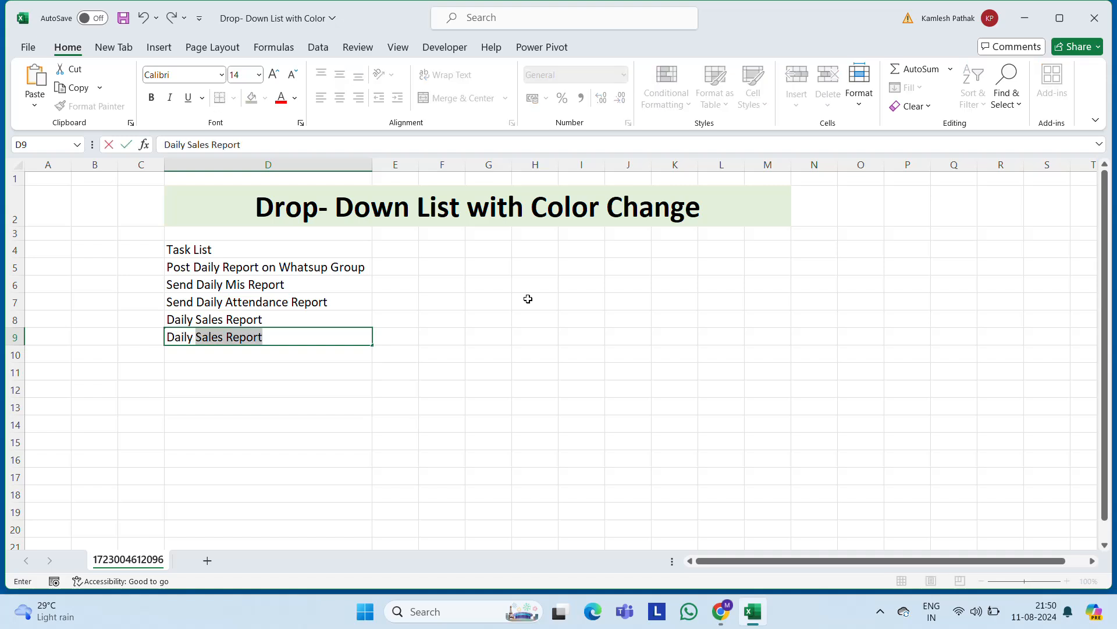
text(Purchase)
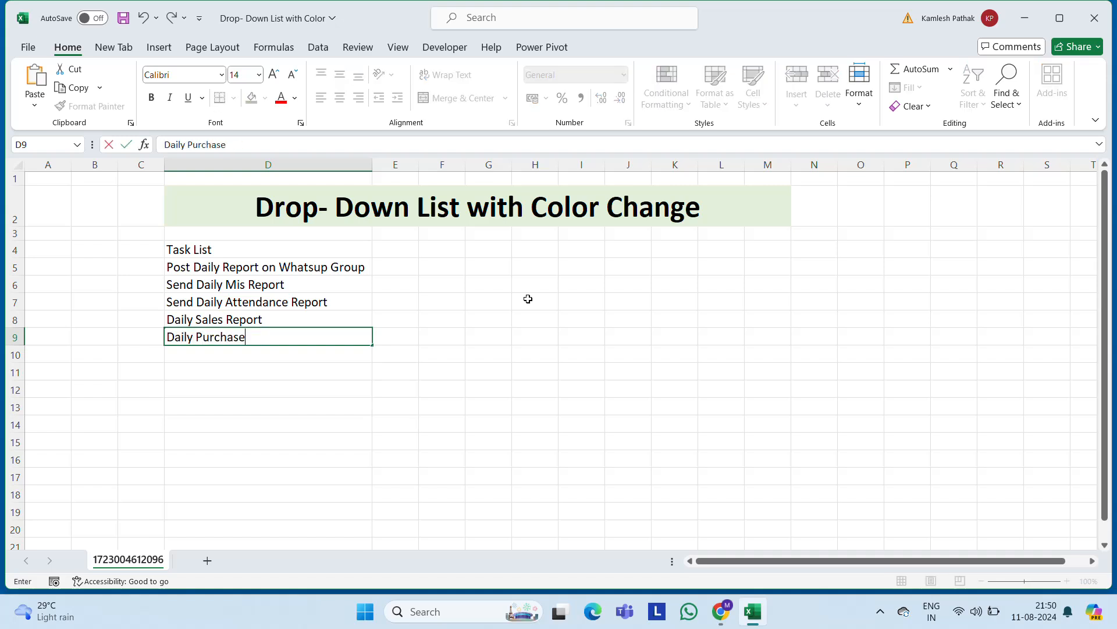
text( Report)
key(Return)
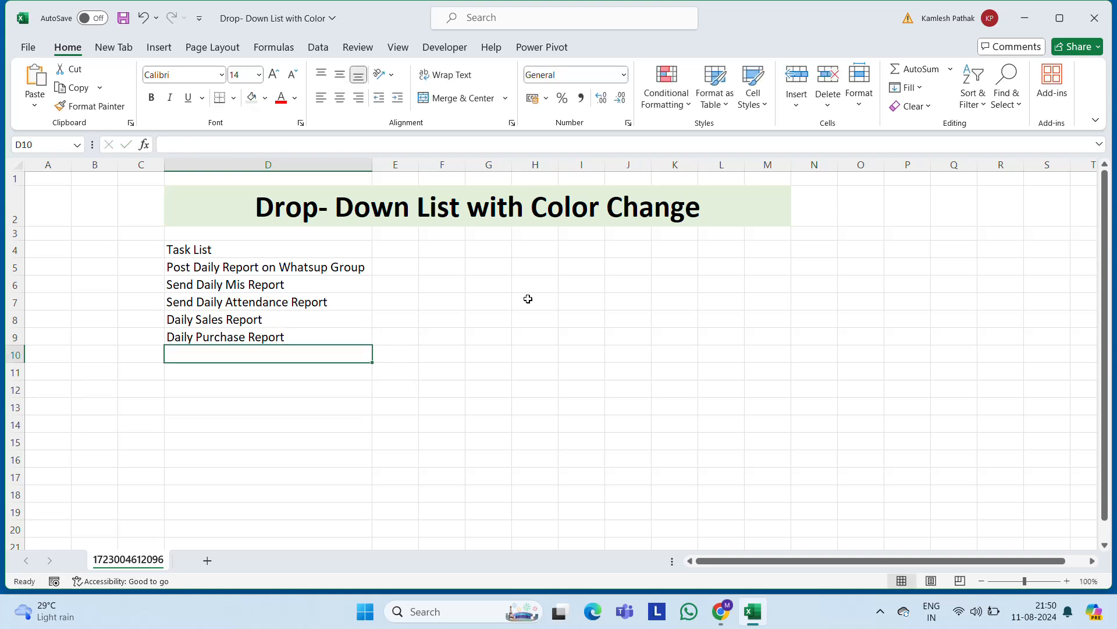
Enter the task "Send Daily productivity Report" in cell D10
text(Se)
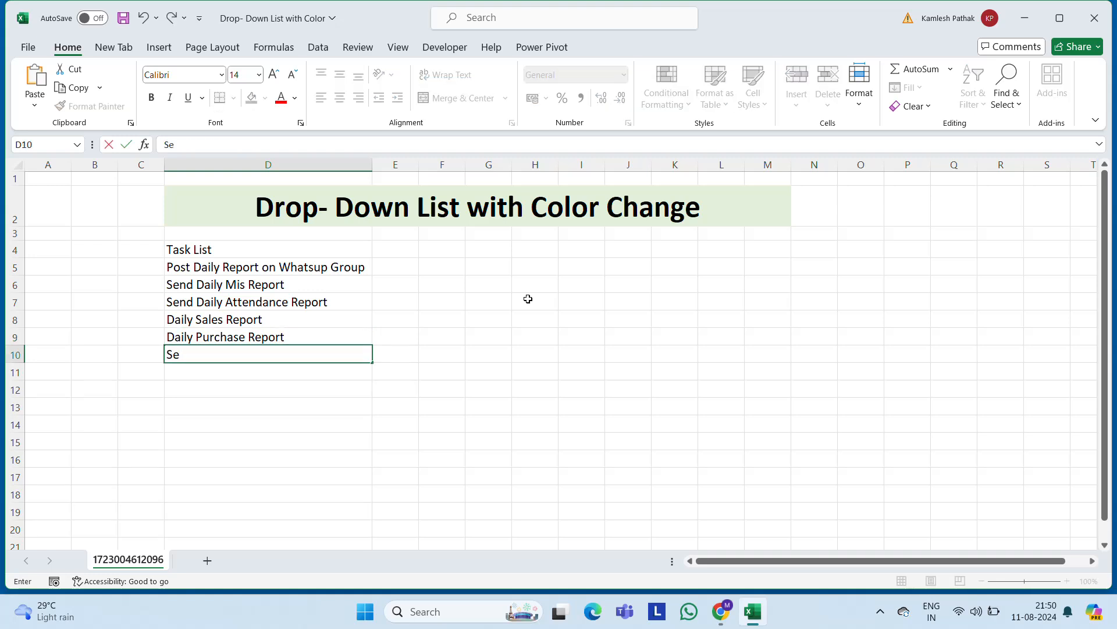
text(nd Daily producti)
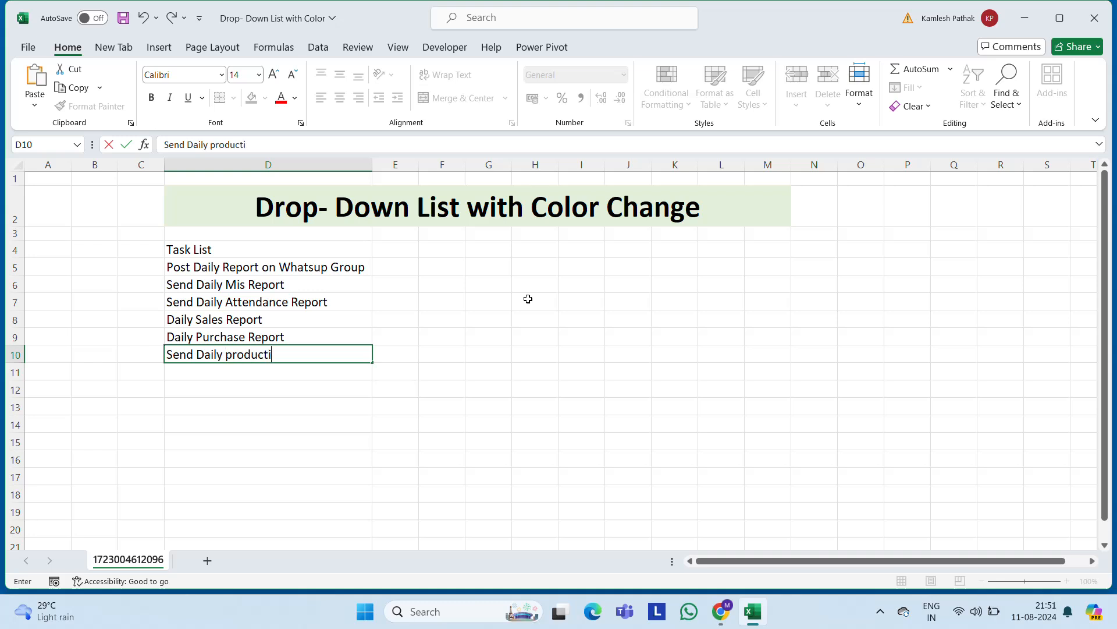
text(vity Report)
key(Return)
Capitalize the word "Productivity" in the task in cell D10
key(Up)
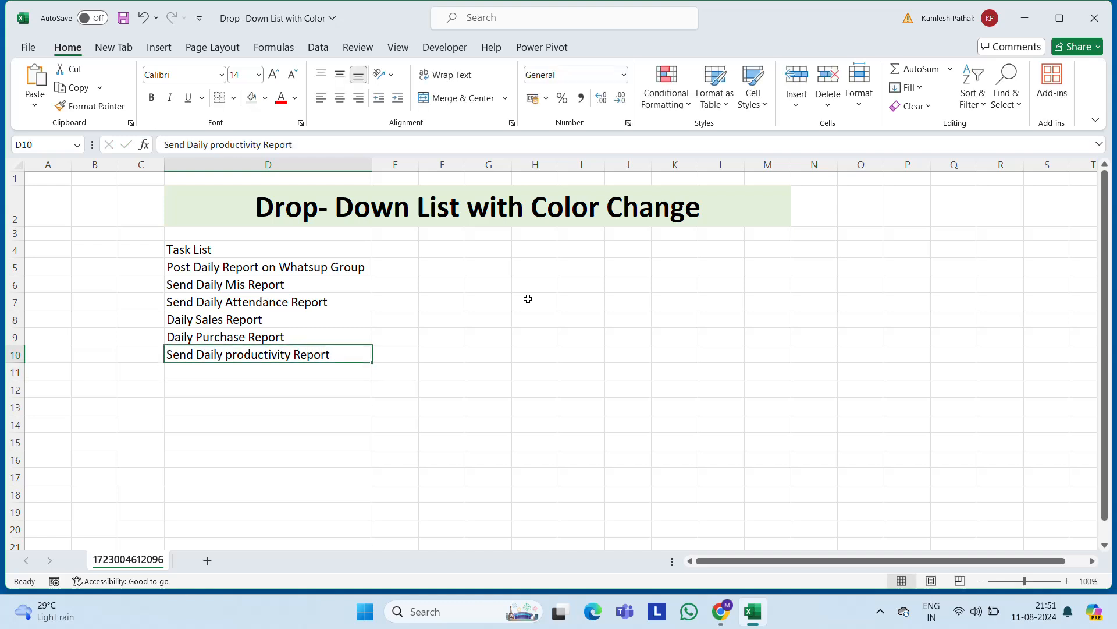
key(F2)
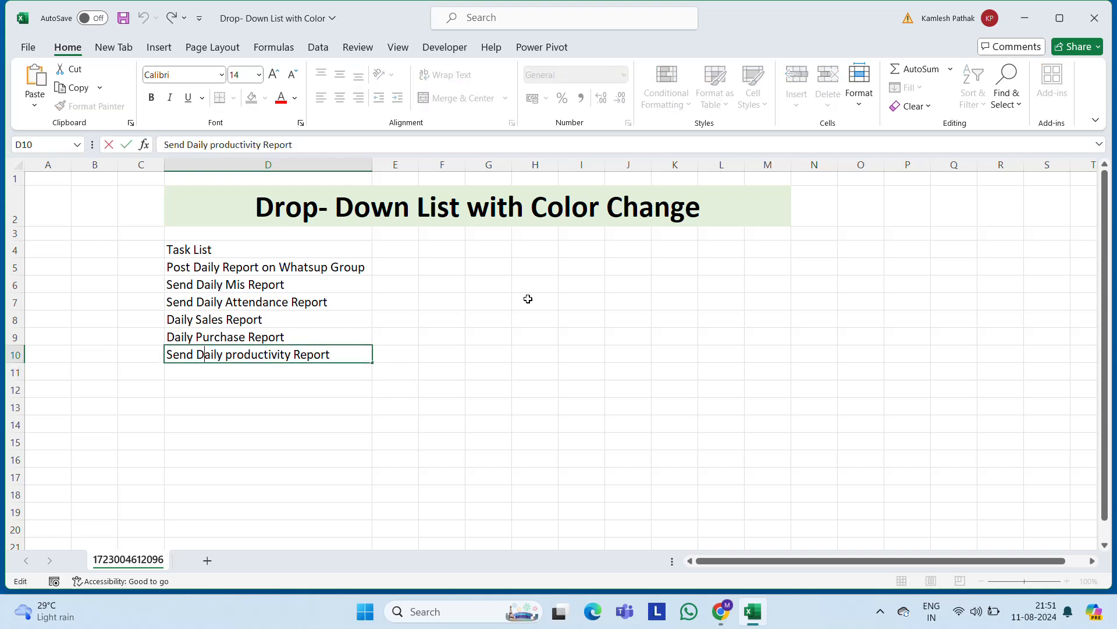
key(ctrl+Left)
key(ctrl+Left)
key(shift+Right)
text(P)
key(Return)
key(Up)
key(Up)
key(Up)
key(Up)
key(Up)
key(Up)
key(Up)
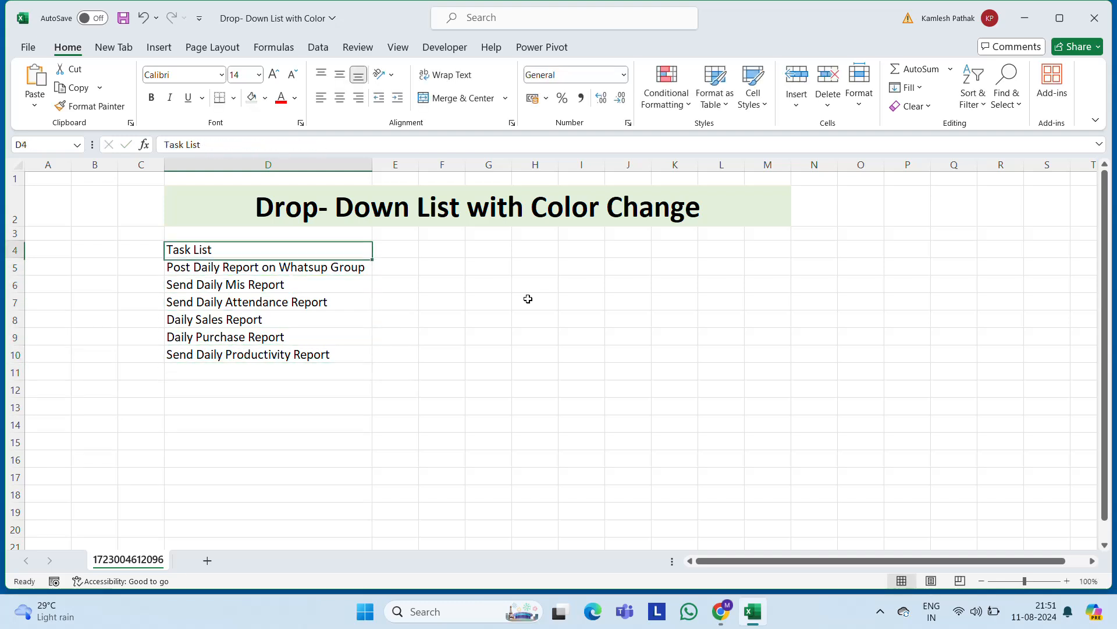
key(Down)
key(Down)
key(Down)
key(Down)
key(Down)
key(Down)
key(Down)
key(Down)
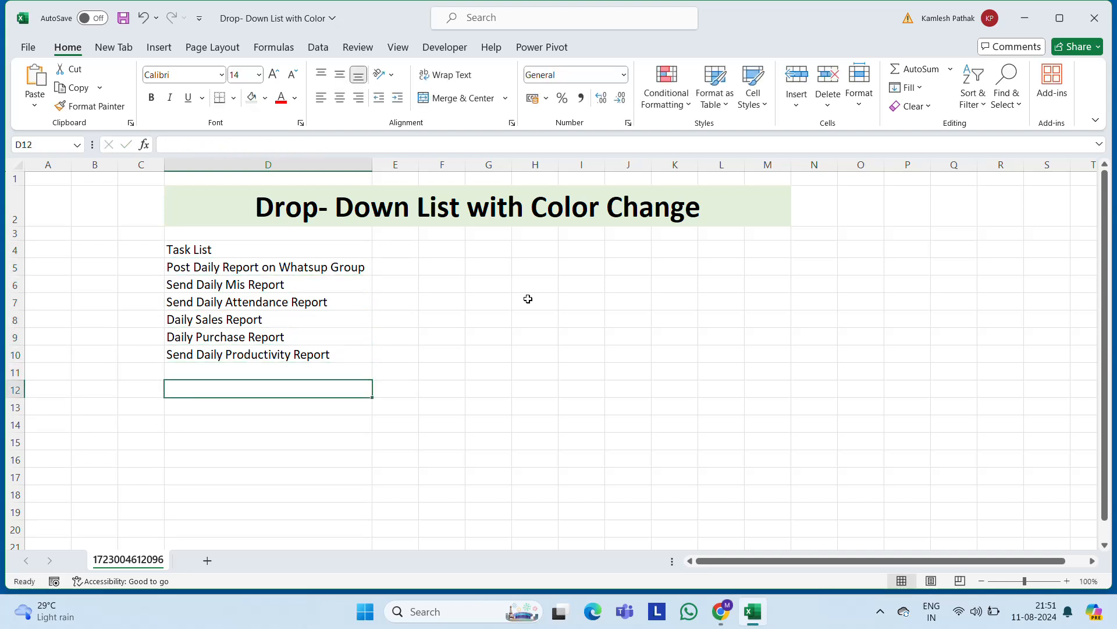
key(Up)
Enter the task "Send Daily Late Coming Report" in cell D11
text(Send)
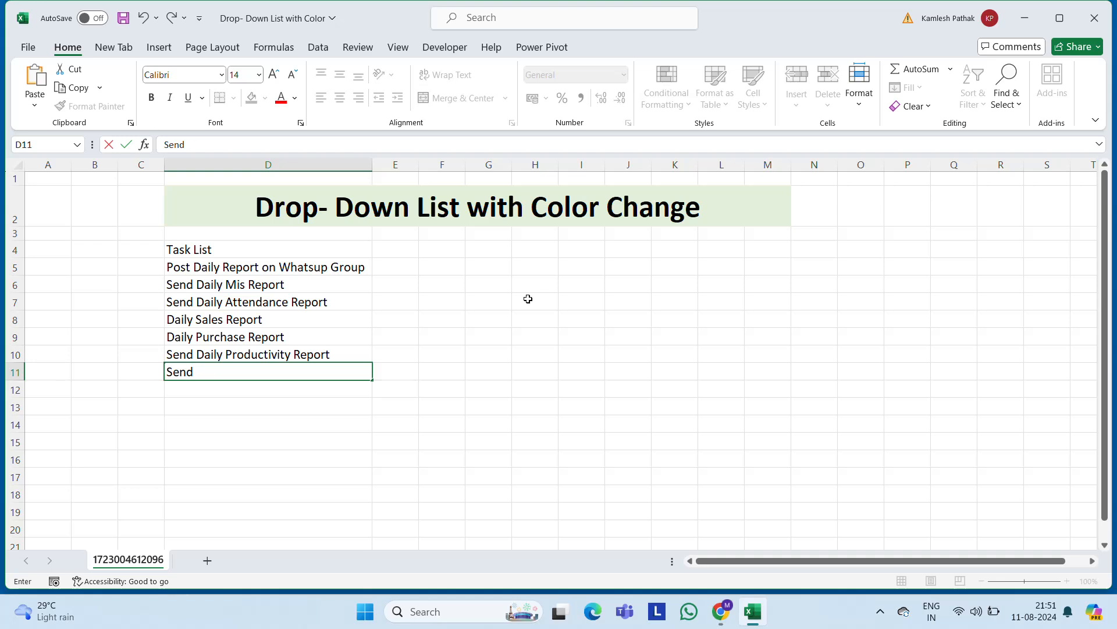
text( Daily Late Coming )
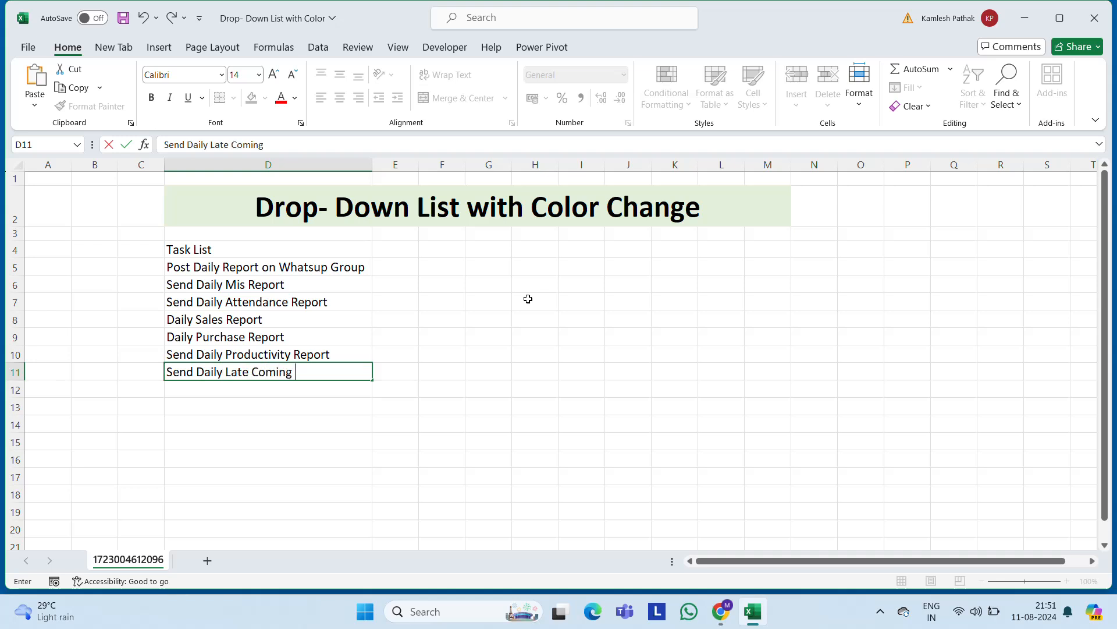
text(Report)
key(Return)
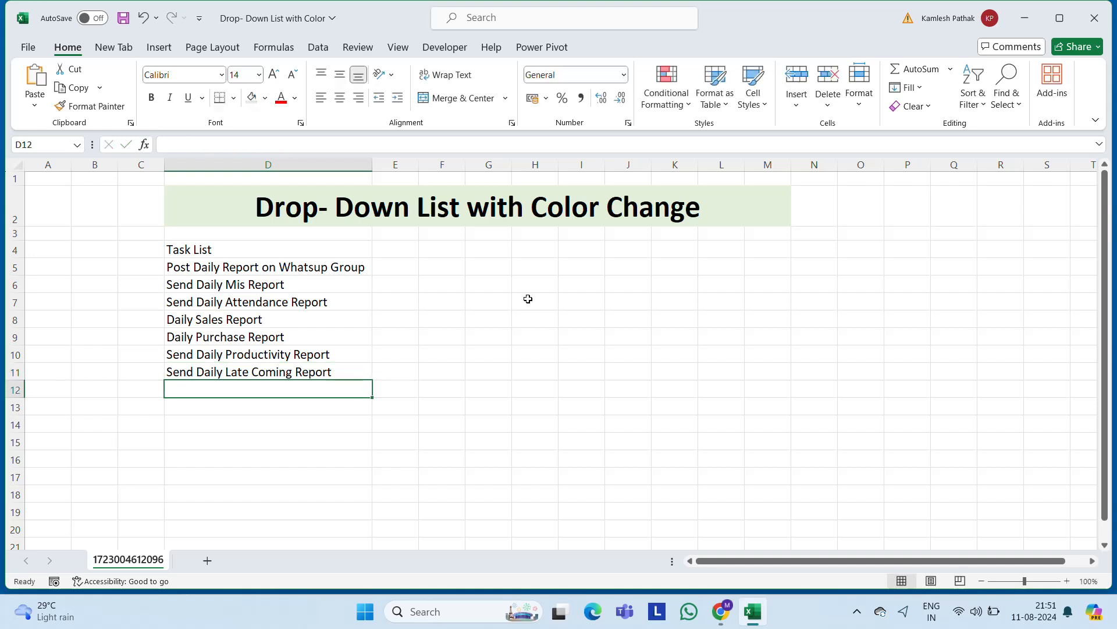
Make the "Task List" heading in cell D4 bold
key(Up)
key(Up)
key(Up)
key(Up)
key(Up)
key(Up)
key(Up)
key(Up)
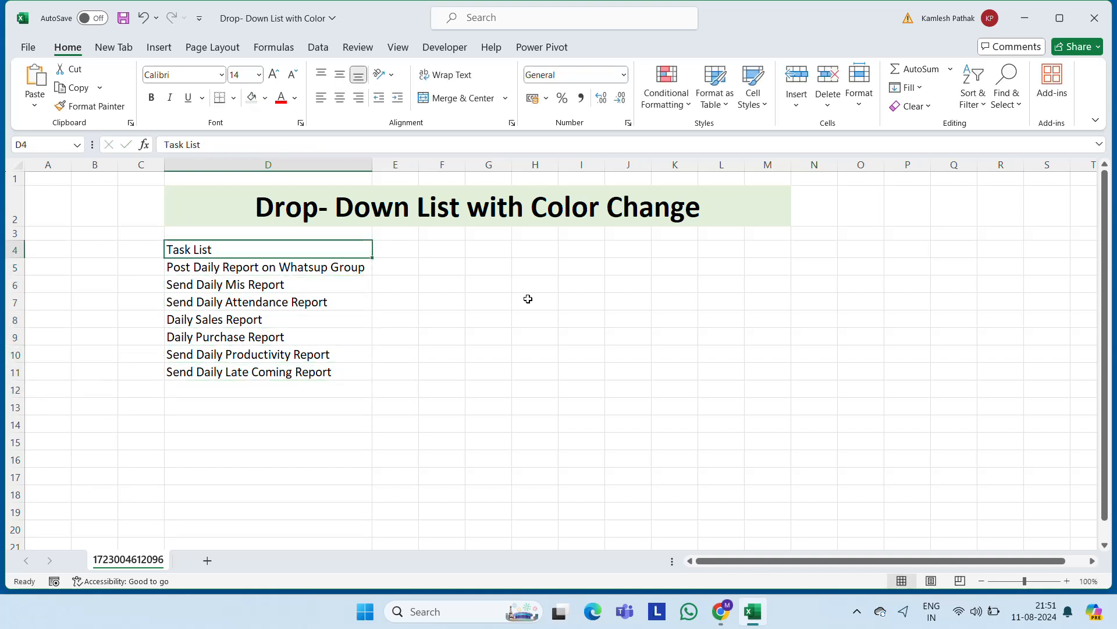
key(ctrl+b)
Apply all borders to the range D4:E11, covering the task list and the empty column beside it
key(shift+Down)
key(shift+Down)
key(shift+Down)
key(shift+Down)
key(shift+Down)
key(shift+Down)
key(shift+Down)
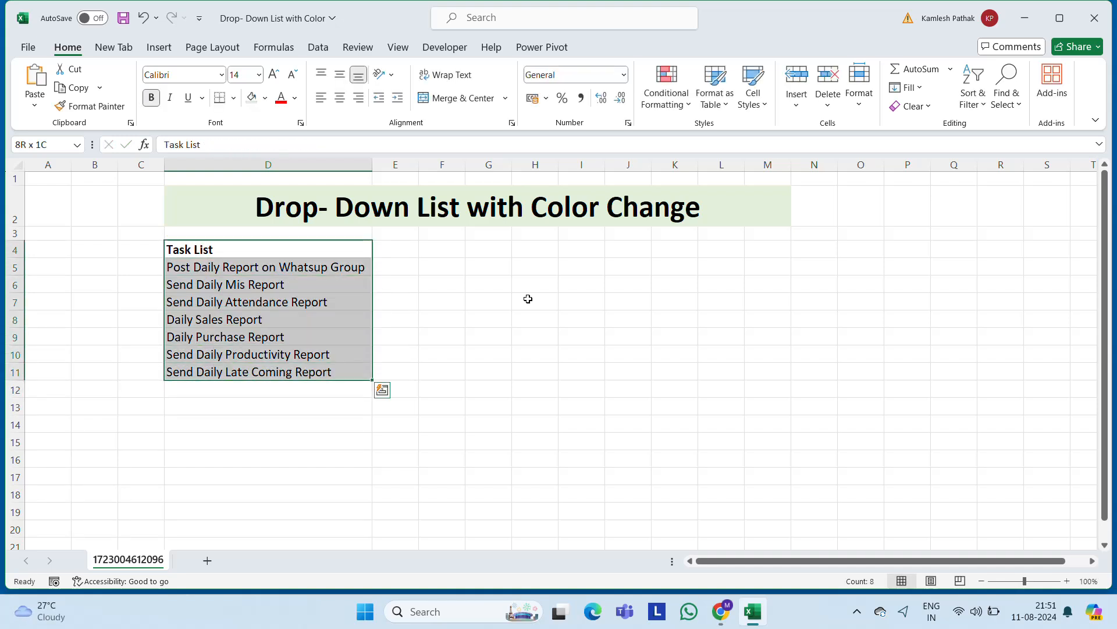
key(shift+Right)
key(shift+Right)
key(shift+Right)
key(shift+Left)
key(shift+Left)
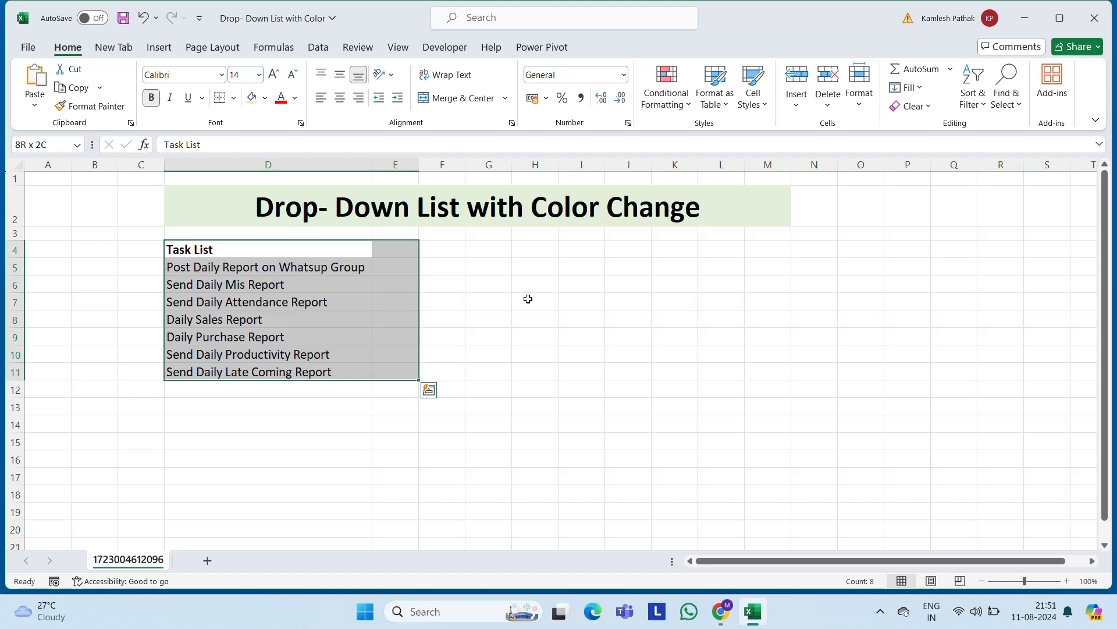
click(233, 98)
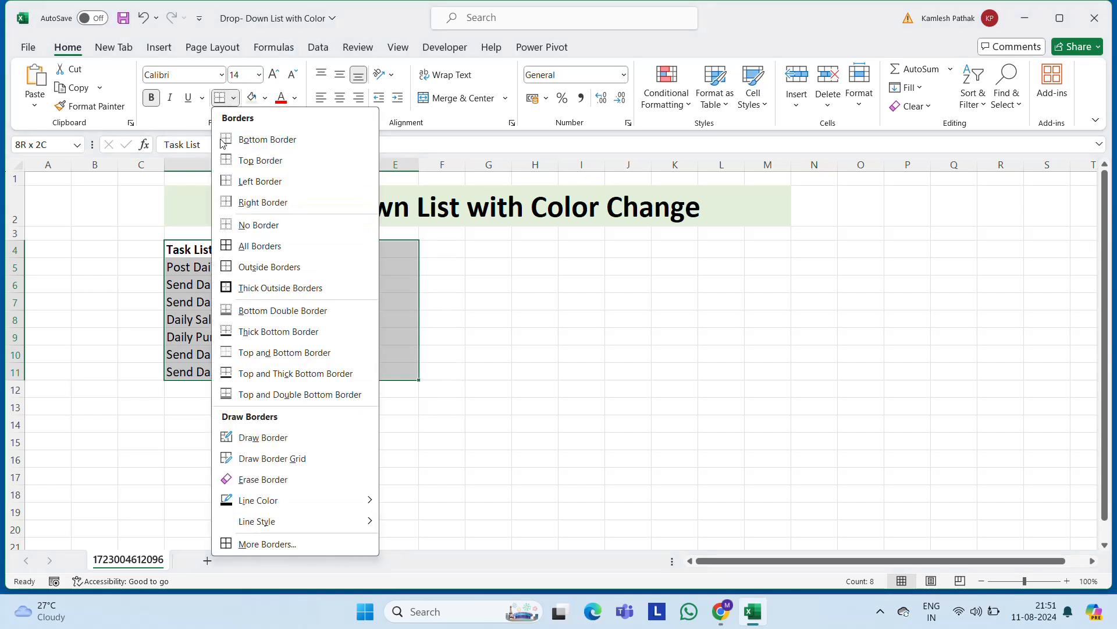
click(226, 245)
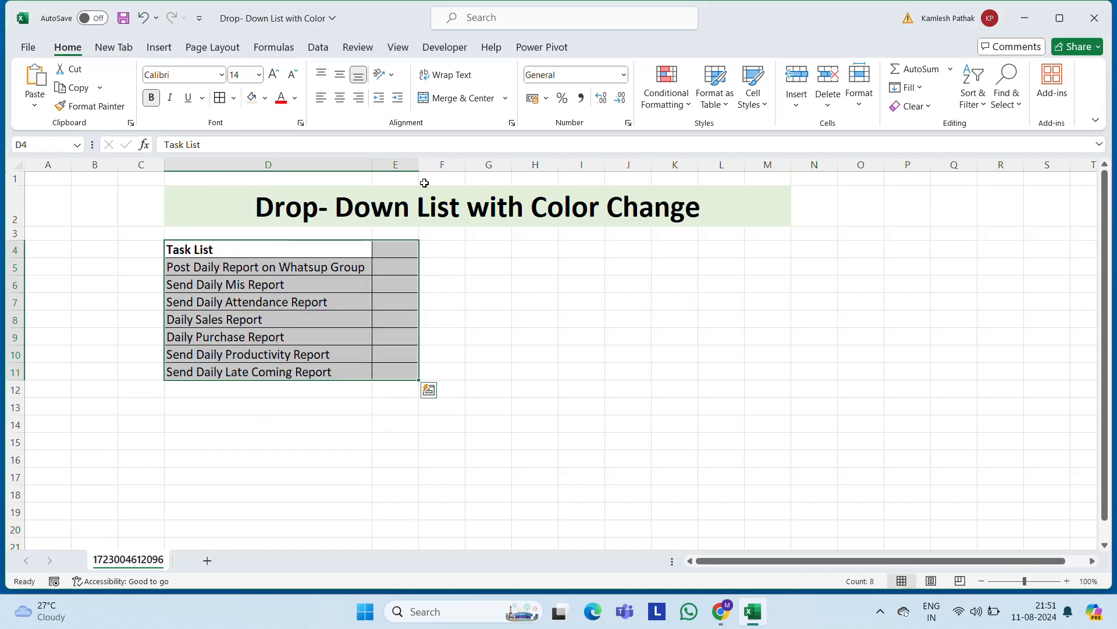
Center the contents of D4:E11 horizontally and widen columns D and E
drag(416, 165, 469, 165)
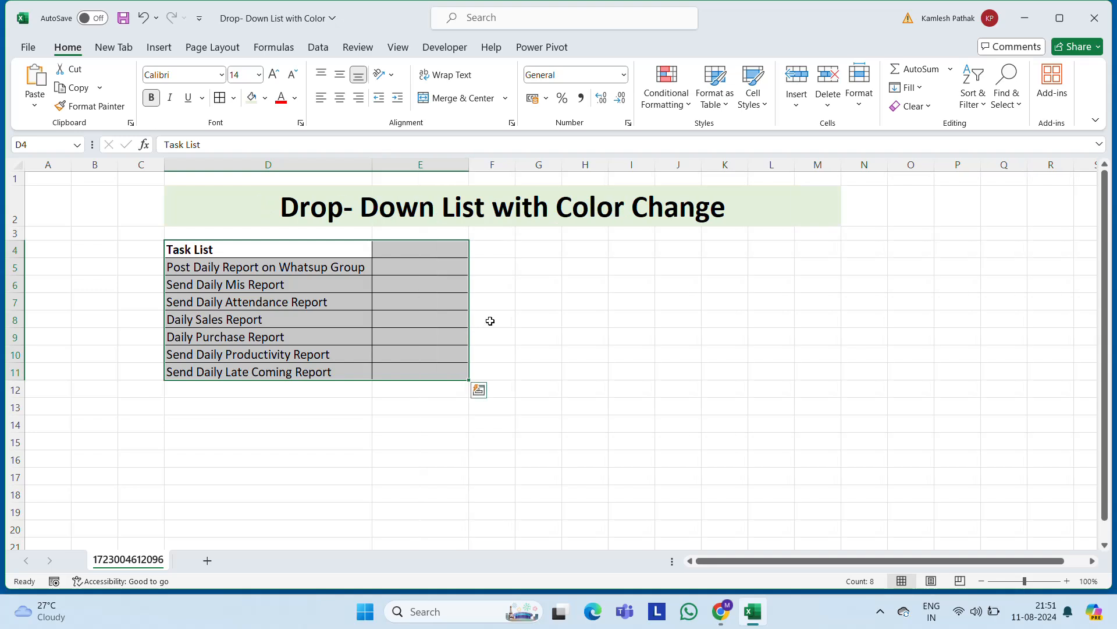
click(345, 100)
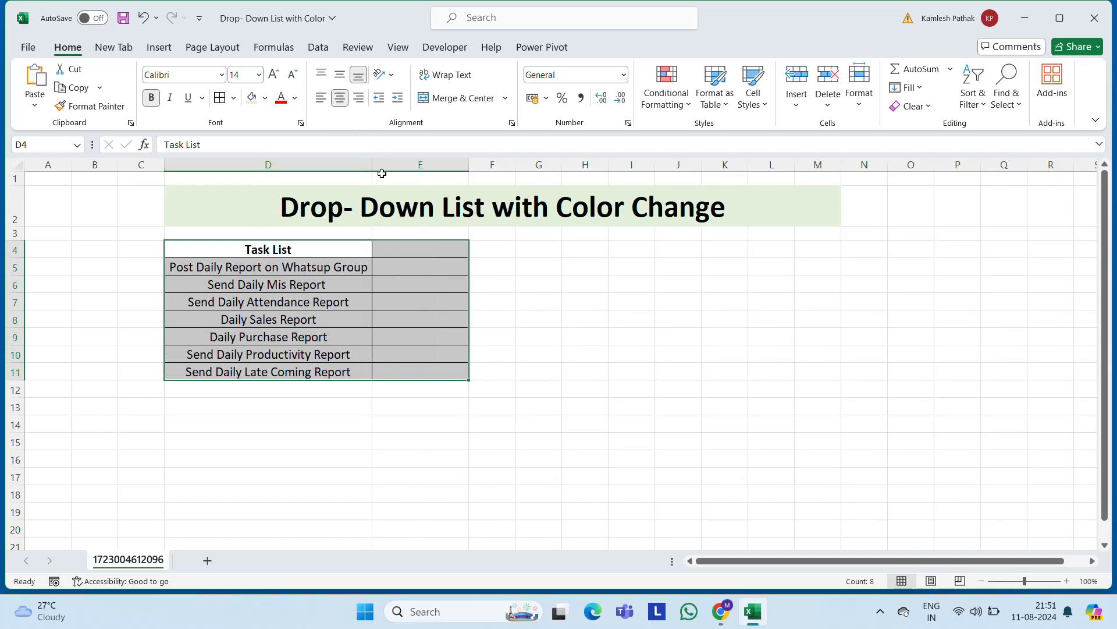
drag(371, 166, 434, 165)
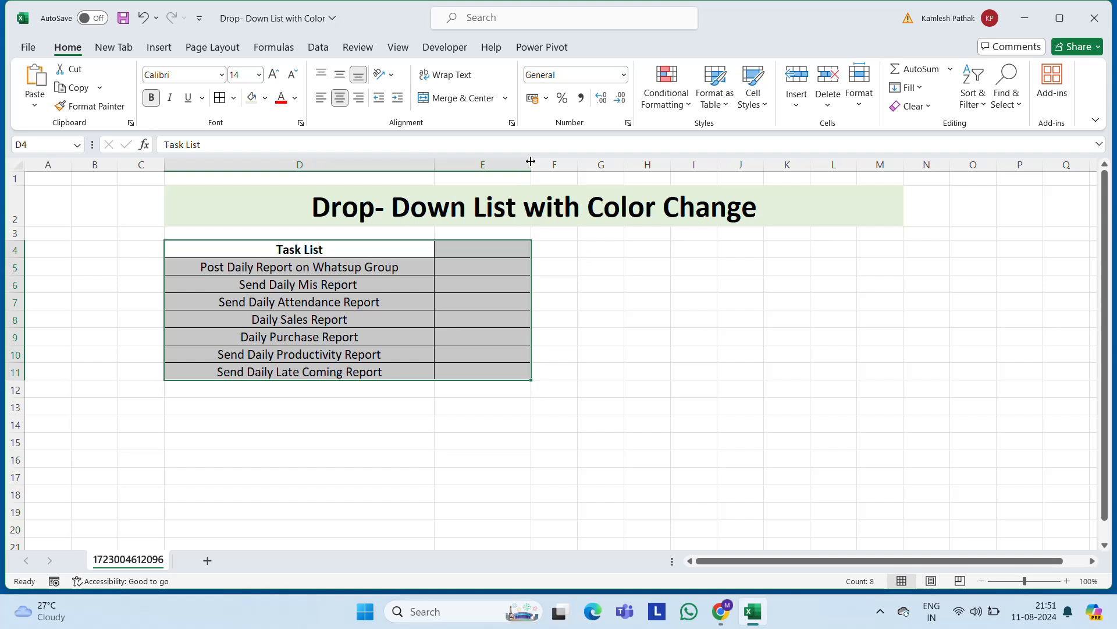
drag(530, 161, 613, 165)
click(696, 243)
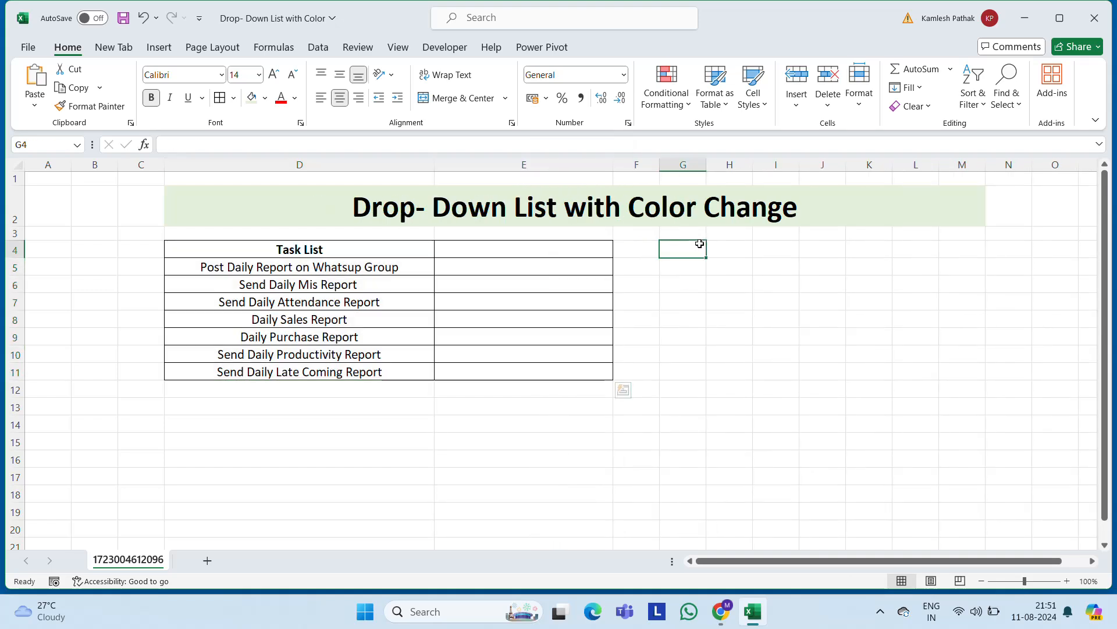
Copy the "Task List" heading from cell D4 into cell E4
key(Up)
key(Up)
key(Left)
key(Right)
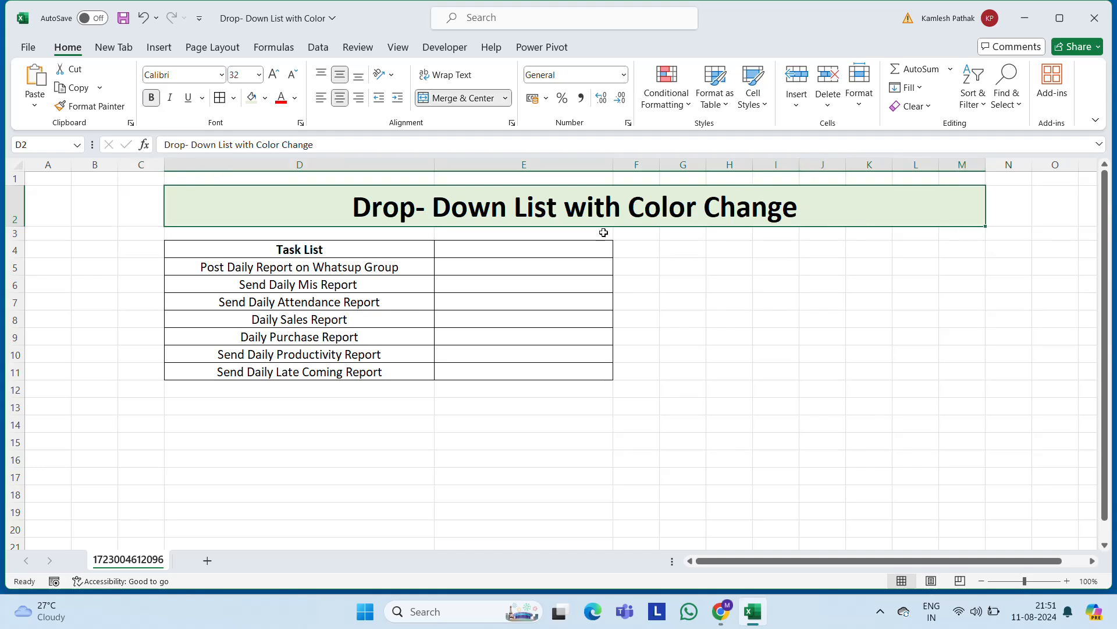
key(Down)
key(Down)
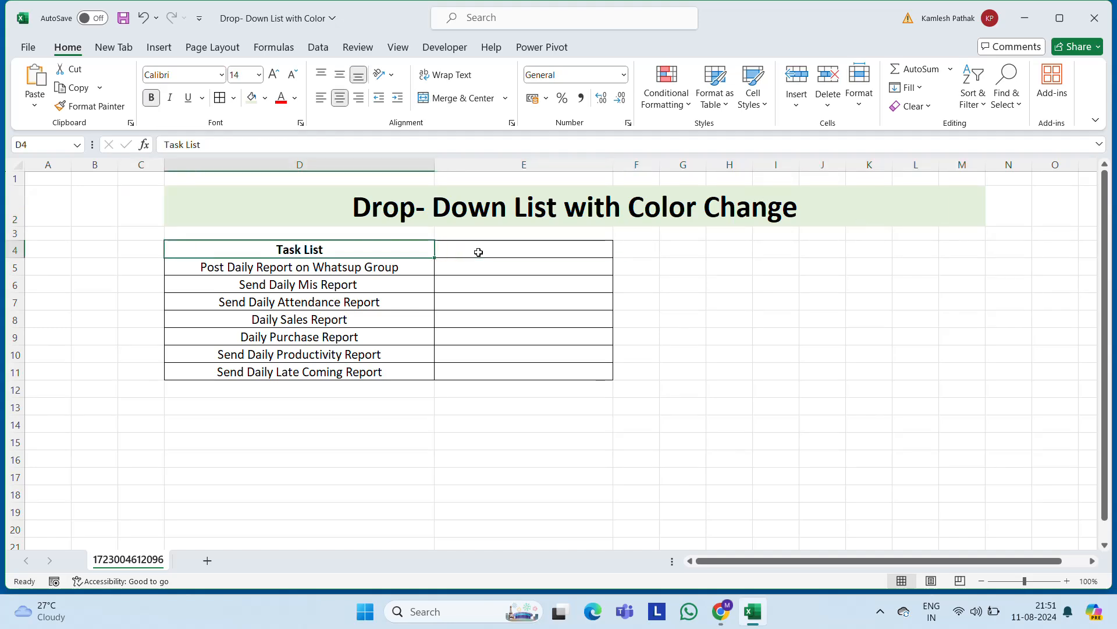
key(ctrl+c)
key(Right)
key(ctrl+v)
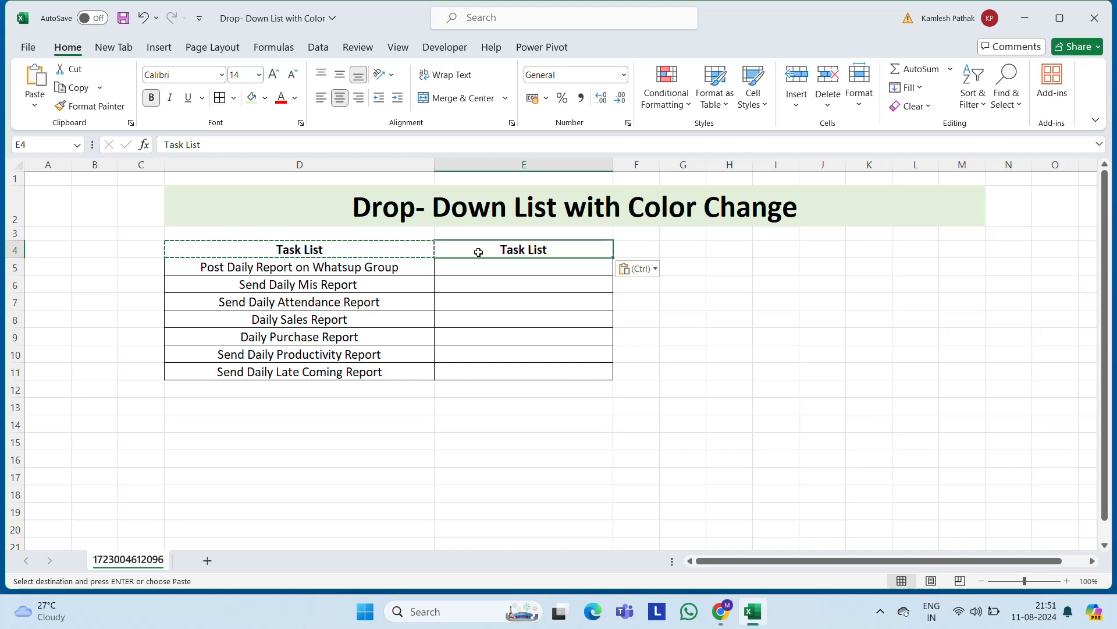
key(Escape)
Change the heading in cell E4 to "Task Status"
key(ctrl+shift+Left)
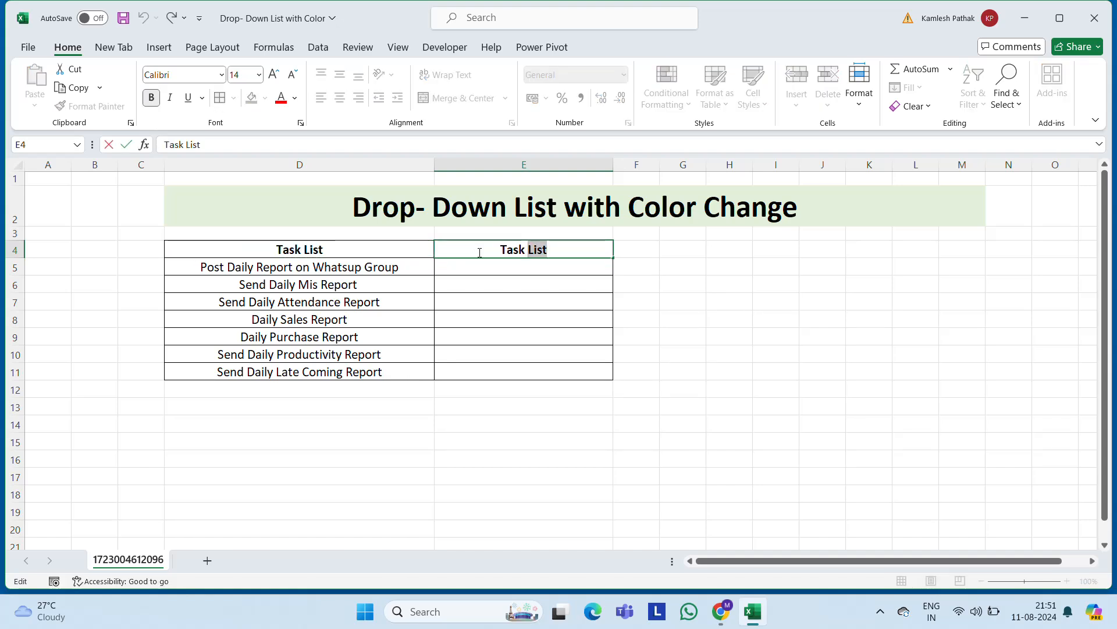
text(Statis)
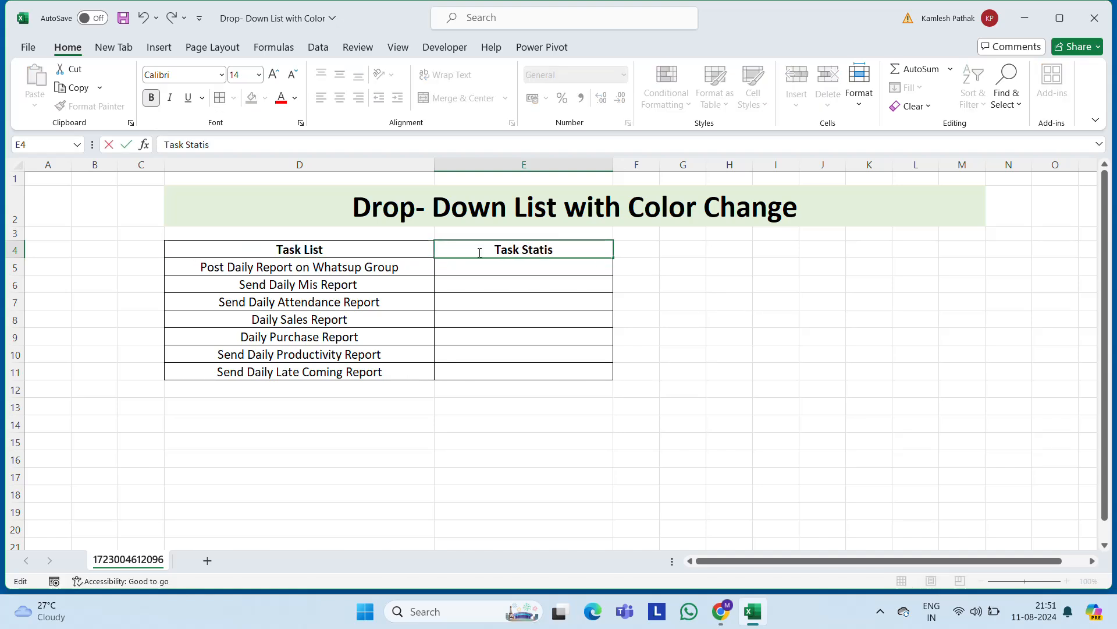
key(BackSpace)
key(BackSpace)
key(Home)
text(s)
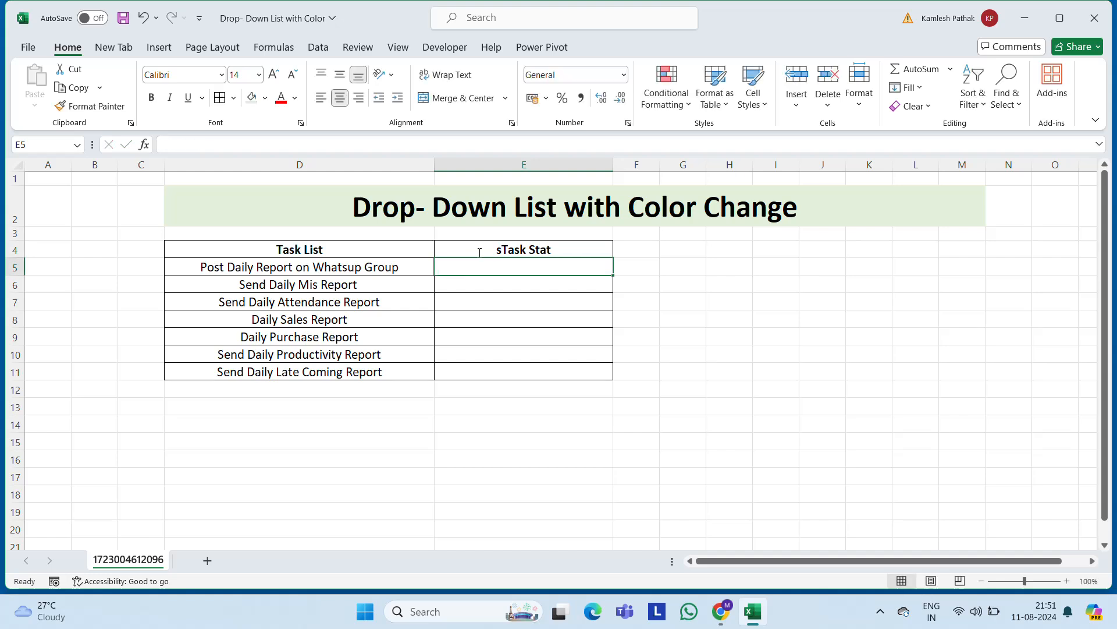
key(End)
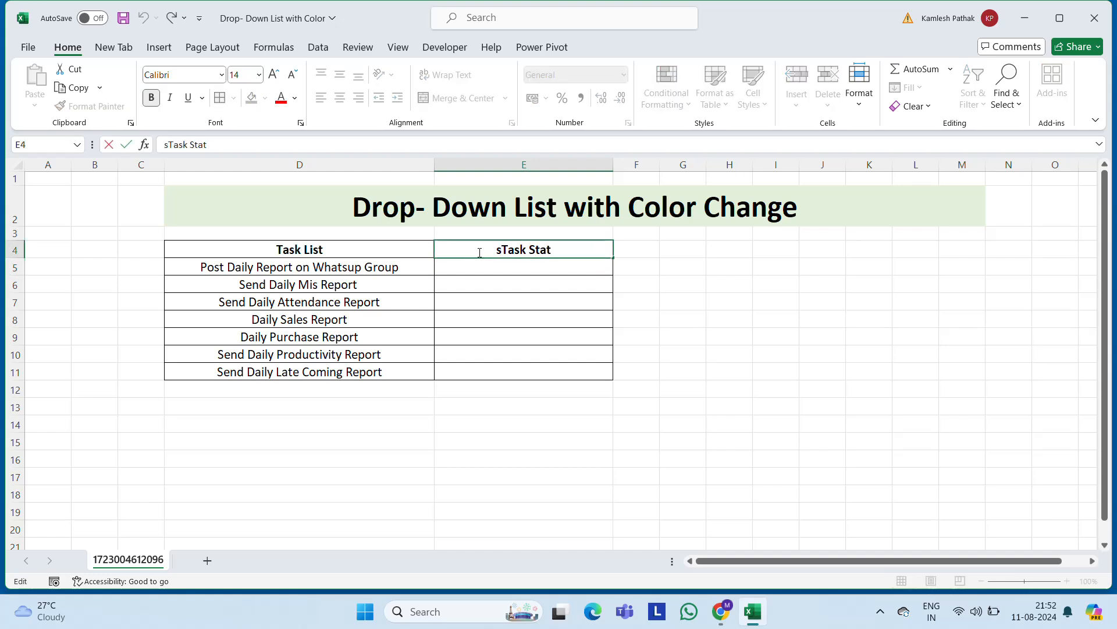
key(BackSpace)
key(End)
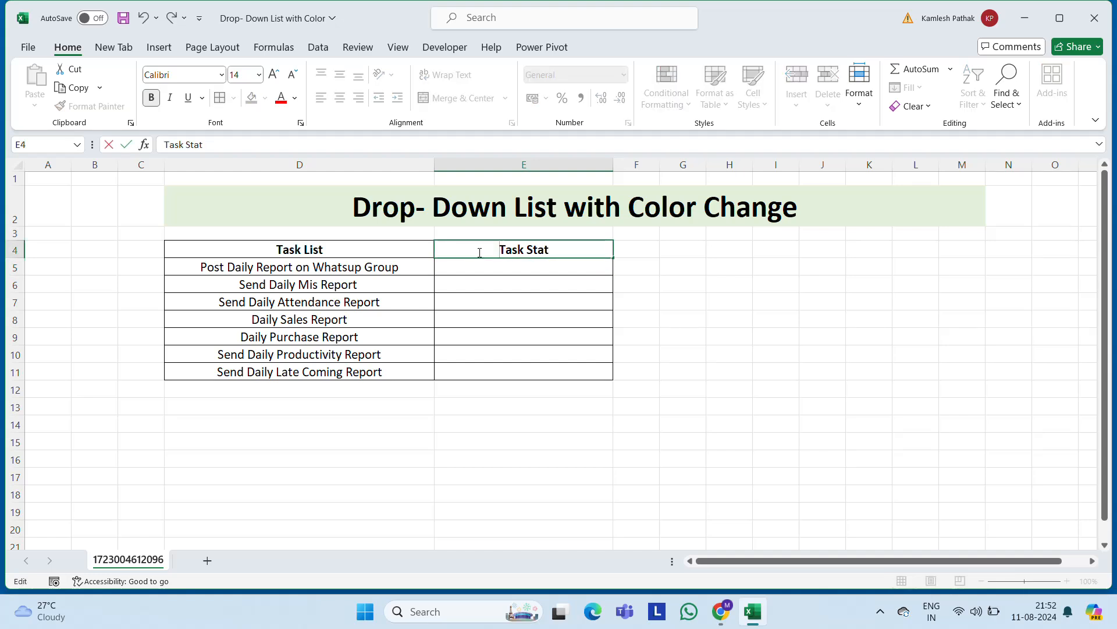
text(us)
key(Return)
key(Up)
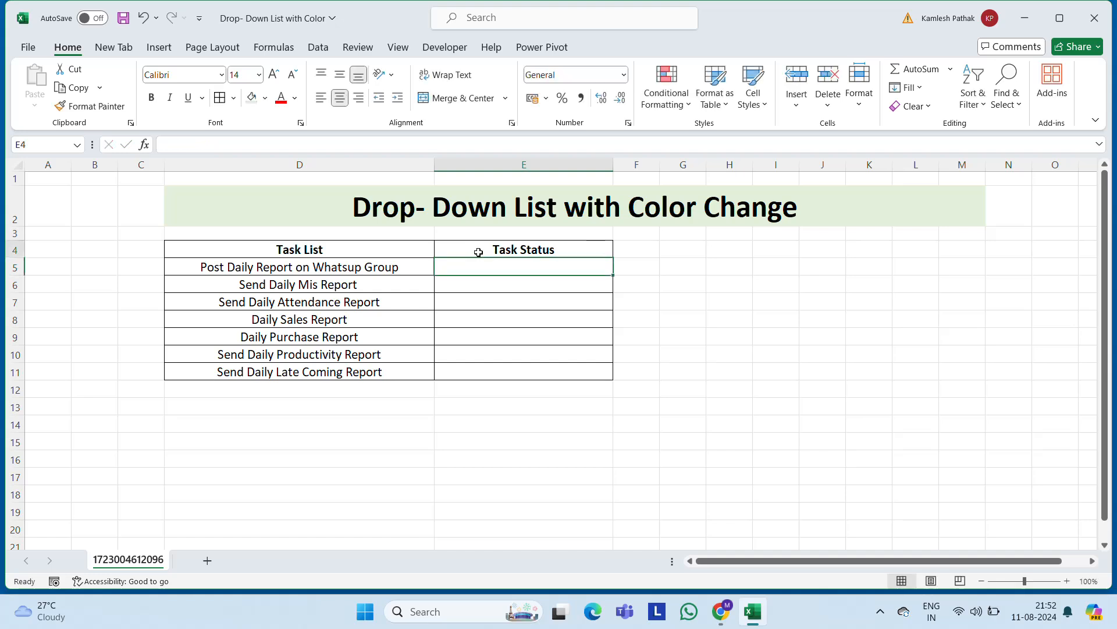
key(Left)
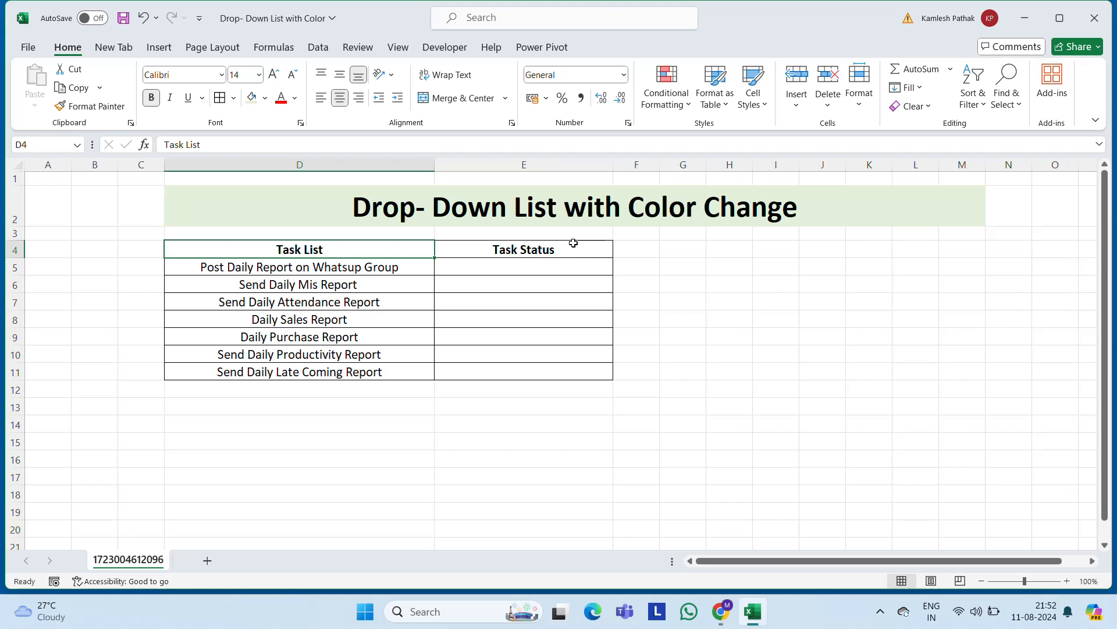
Copy the "Task Status" heading from E4 to cell I4 and widen column I to fit it
click(682, 251)
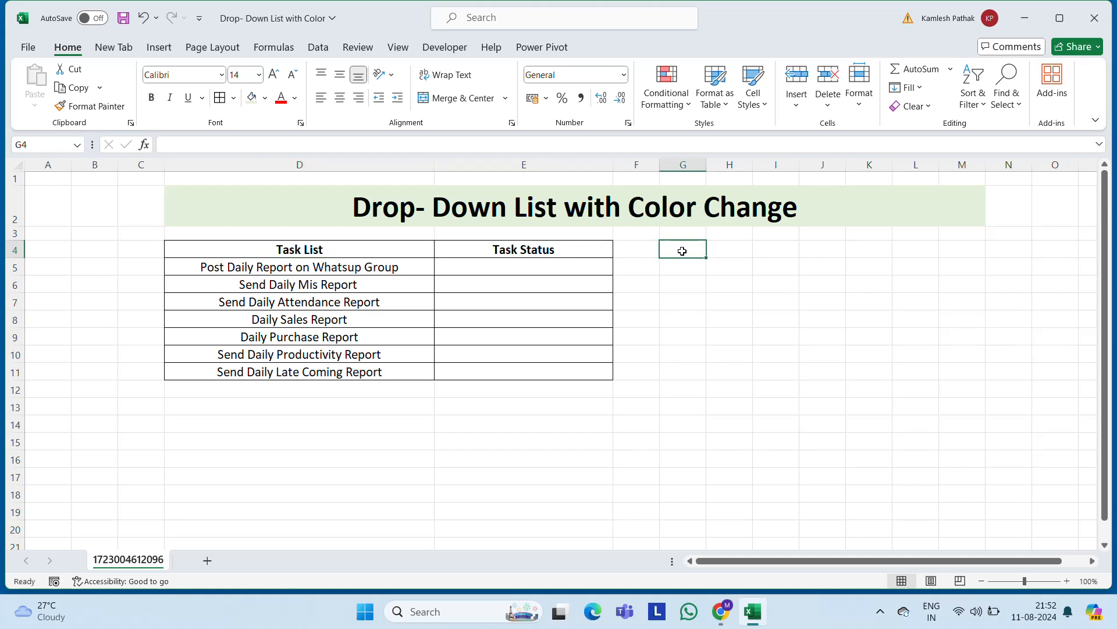
key(Right)
key(Right)
key(Left)
key(Left)
key(Left)
key(Left)
key(ctrl+c)
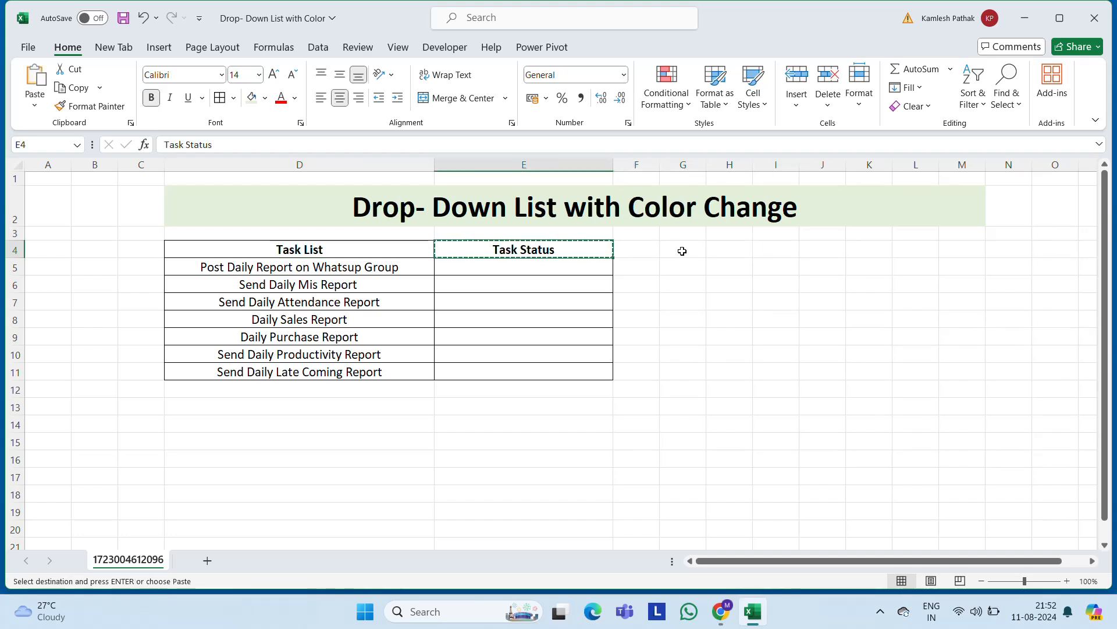
key(Right)
key(Right)
key(Right)
key(Right)
key(ctrl+v)
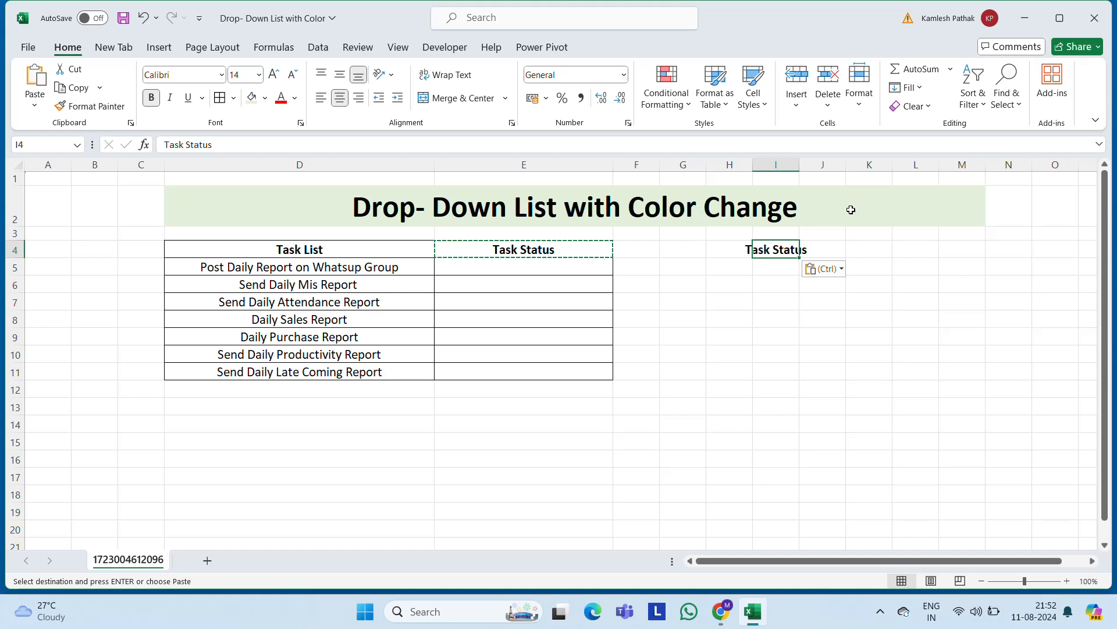
drag(801, 167, 850, 167)
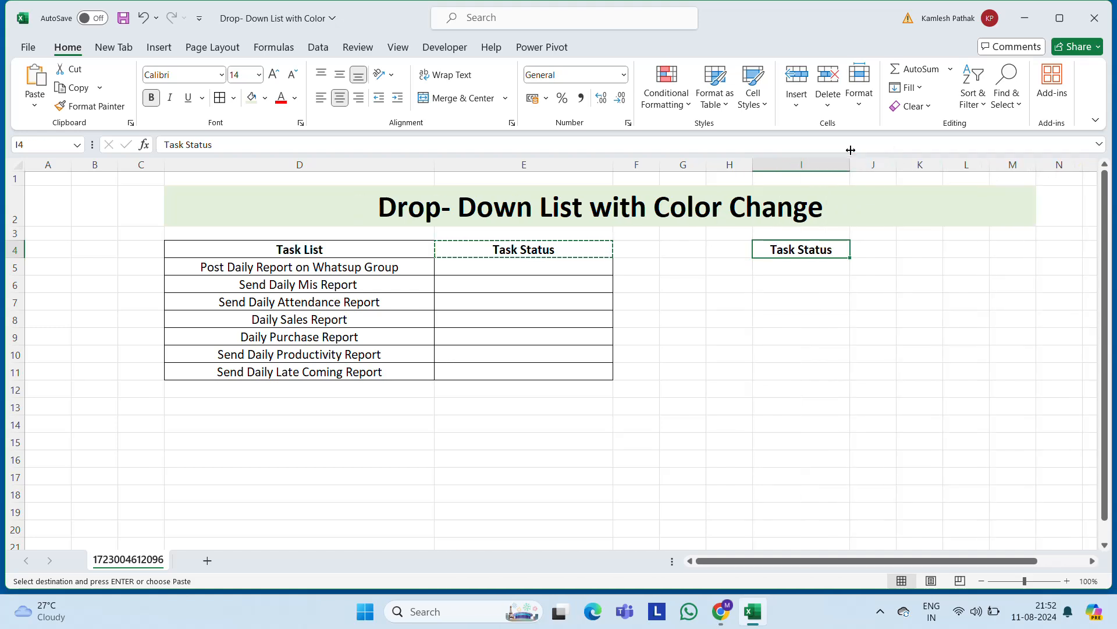
Enter the status options "Done", "Not Done" and "Work In Progress" in cells I5 to I7
click(816, 270)
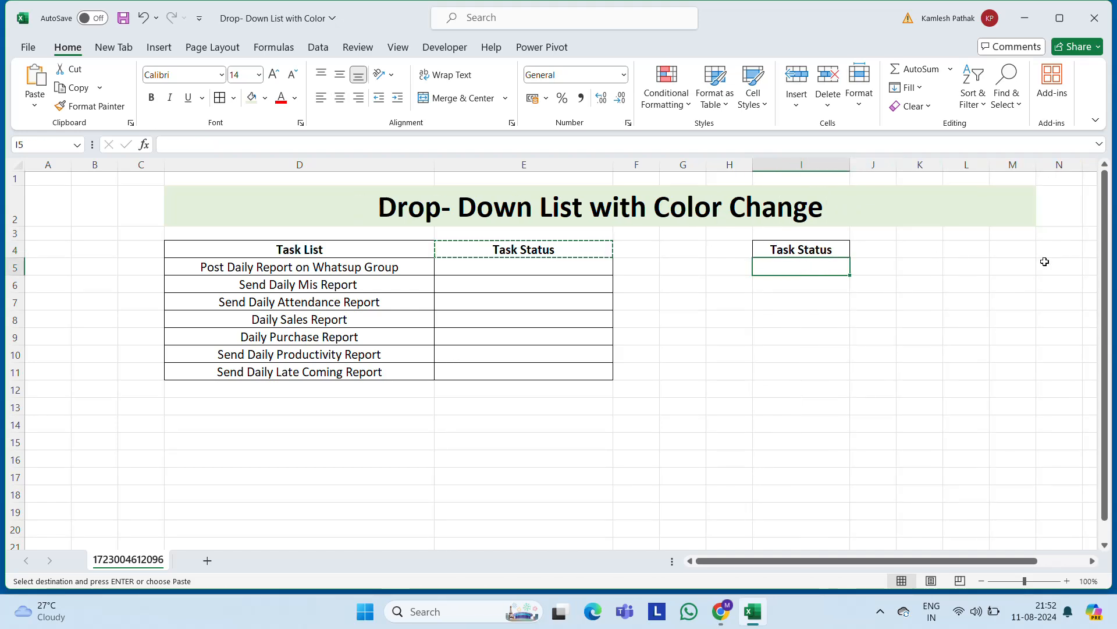
text(Done)
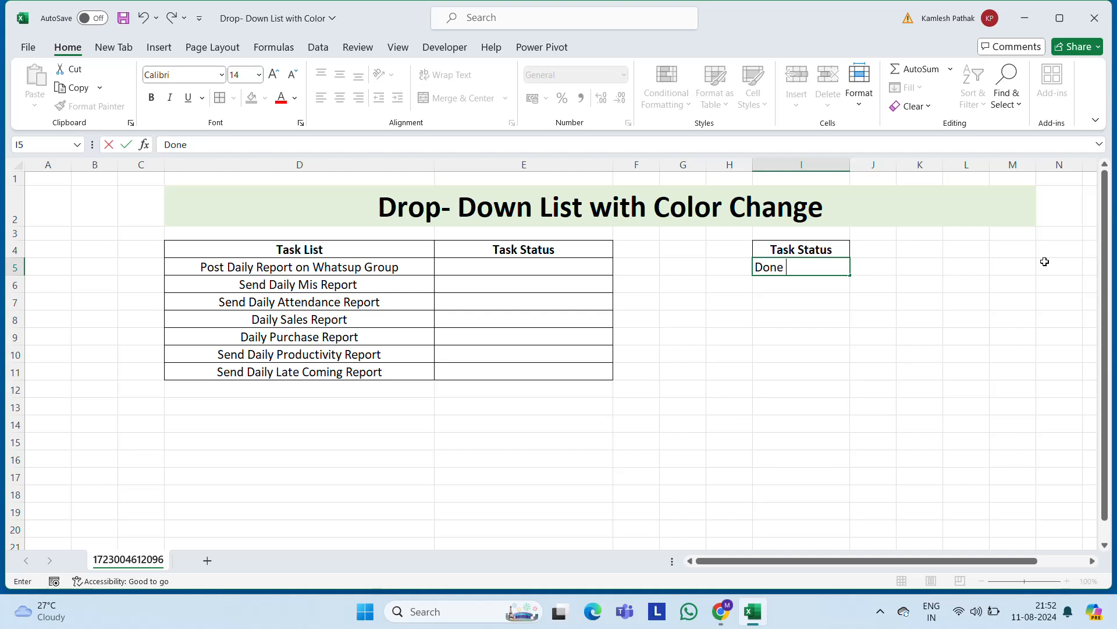
key(Return)
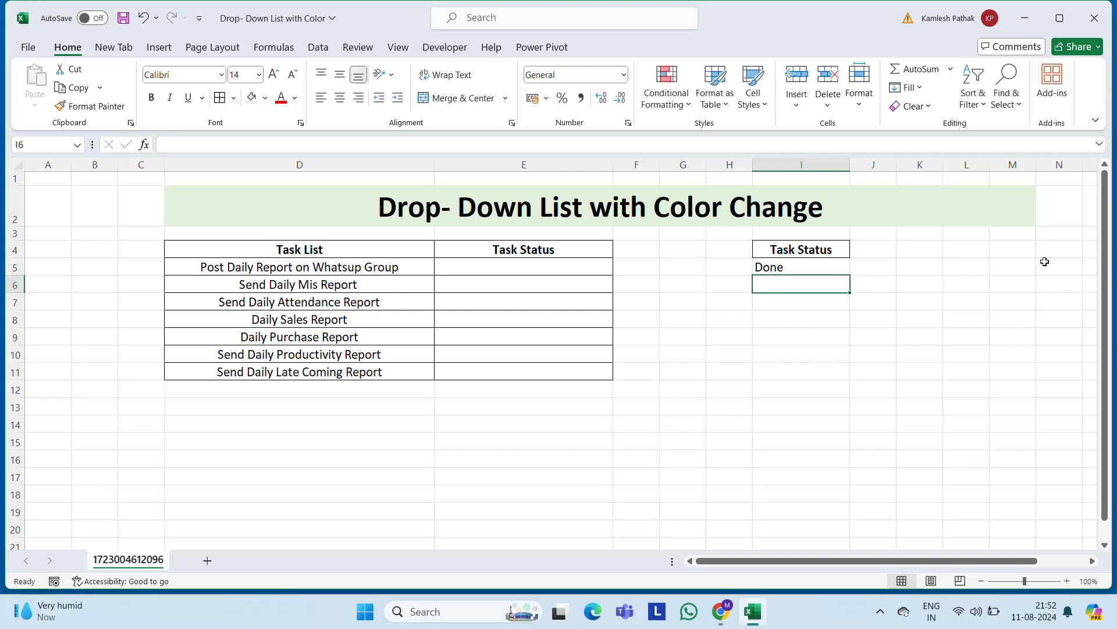
text(Not Done)
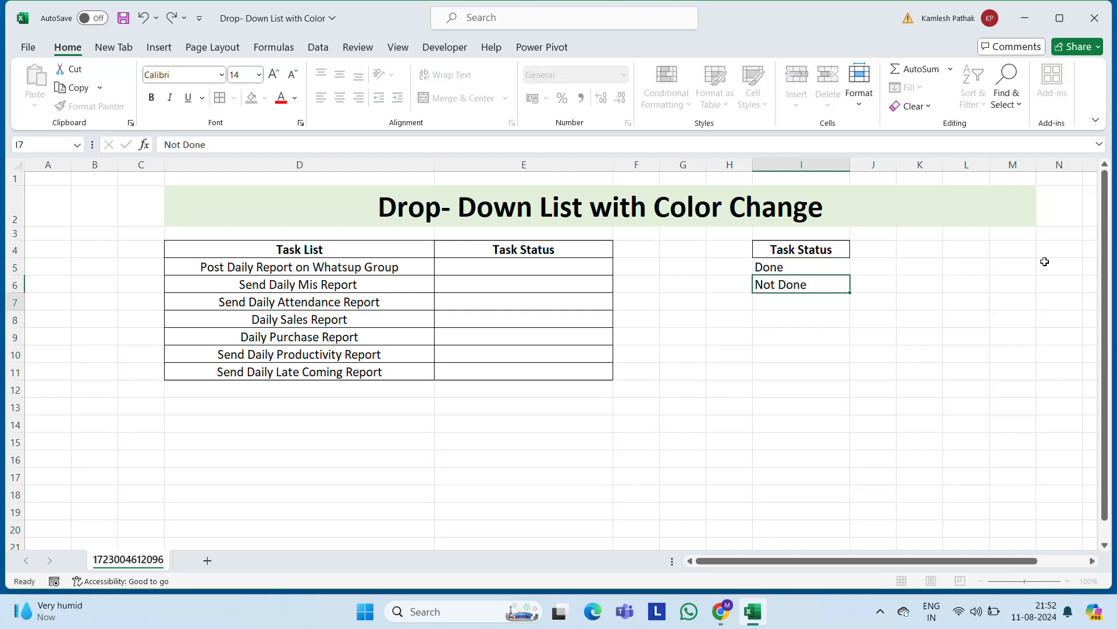
key(Return)
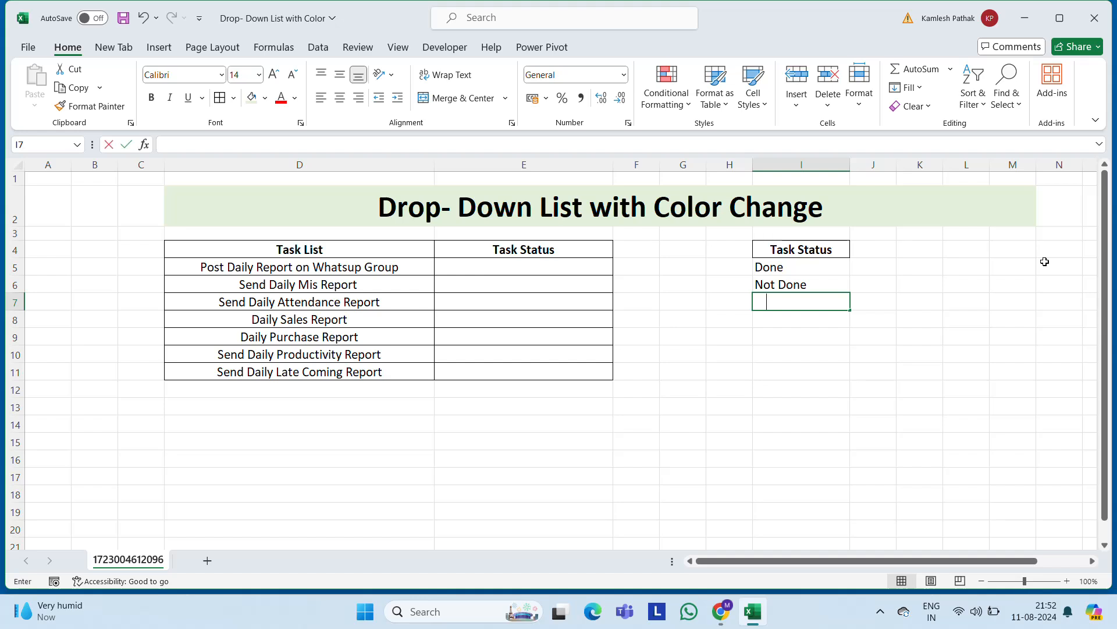
text(Work)
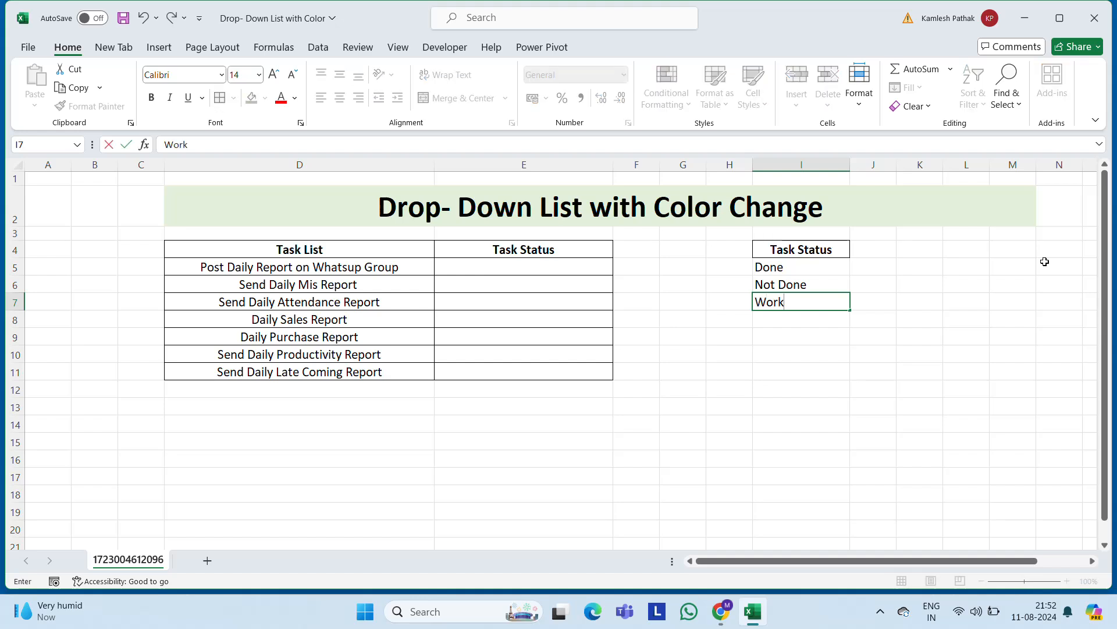
text( In Progress)
key(Return)
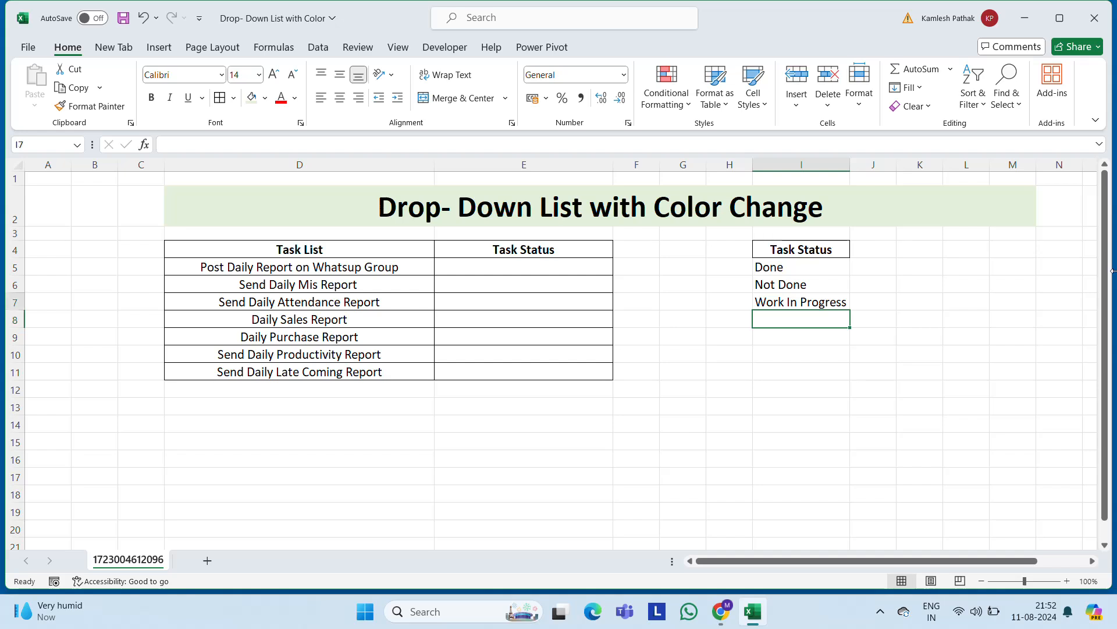
Add the status option "Hold" in cell I8
key(Up)
key(Up)
key(Up)
key(Down)
key(Down)
key(Down)
key(Up)
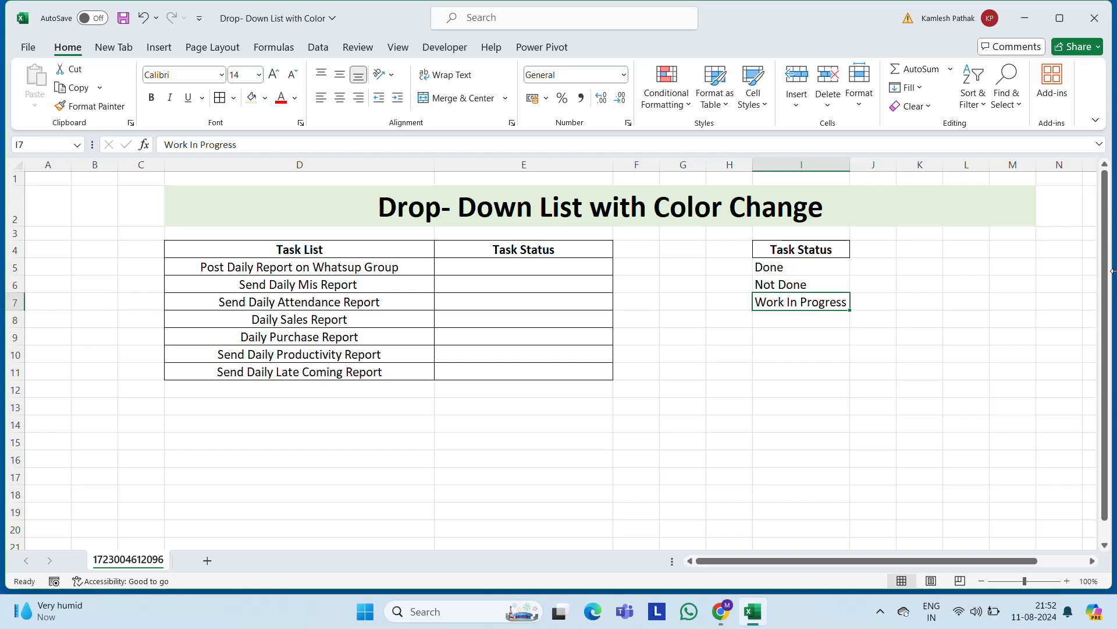
key(Down)
text(Hold)
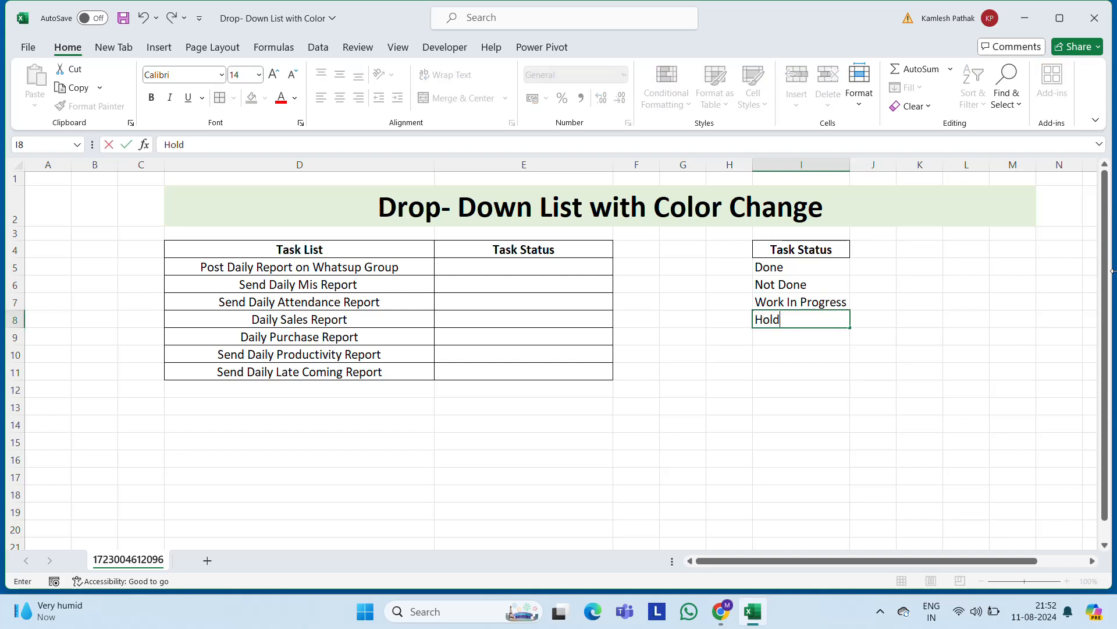
key(Return)
Center the four status options in cells I5:I8 horizontally
key(Up)
key(Up)
key(Up)
key(Up)
key(shift+Down)
key(shift+Down)
key(shift+Down)
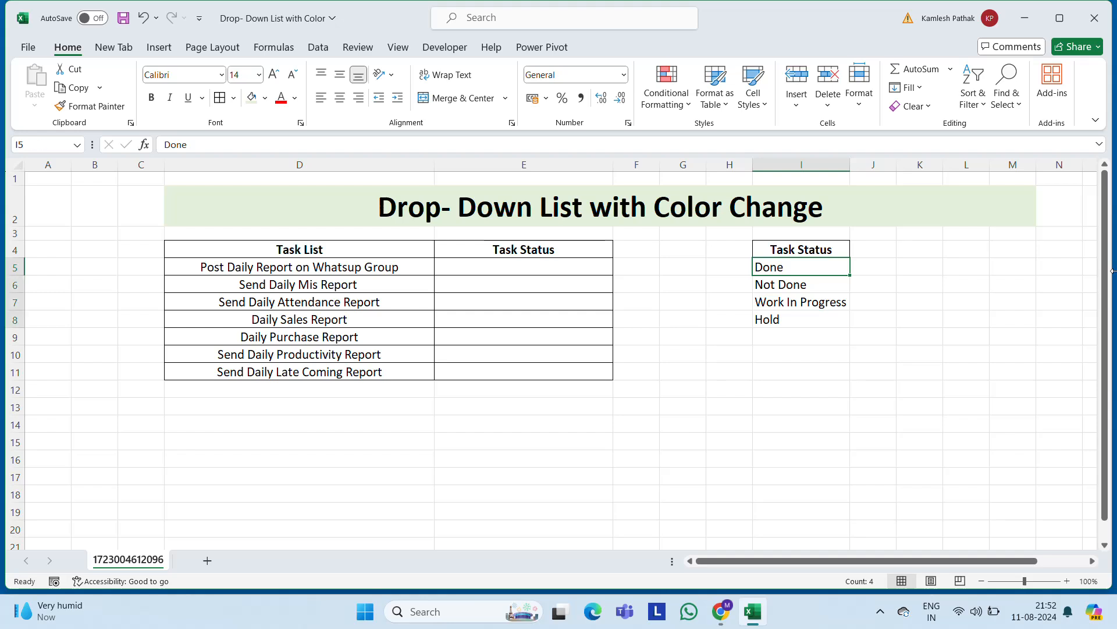
click(341, 97)
click(792, 384)
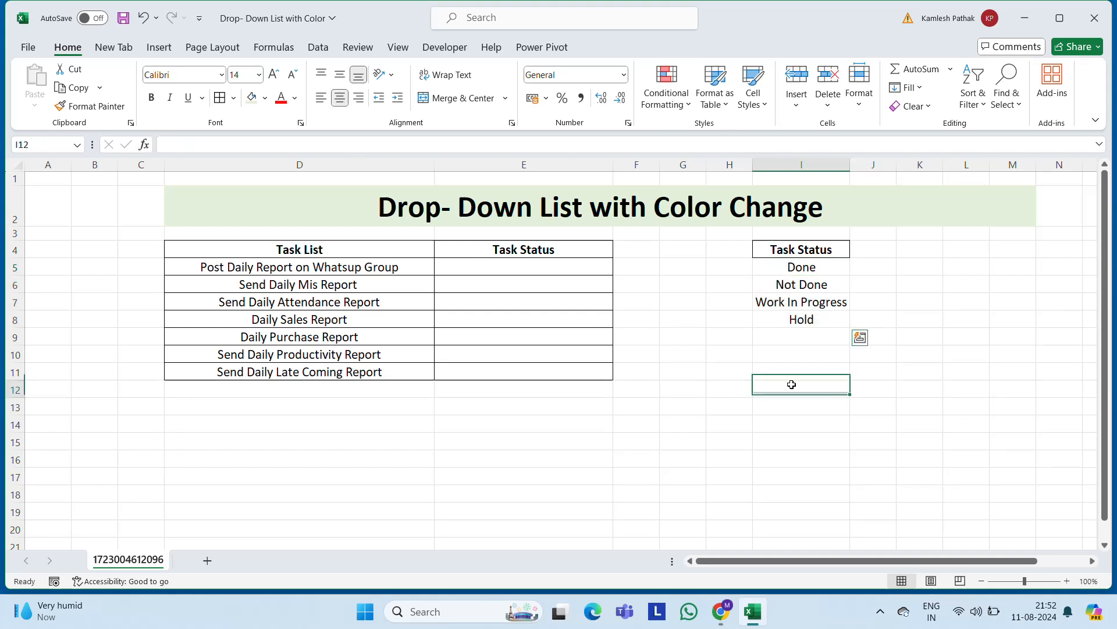
click(830, 263)
key(Left)
key(Left)
key(Left)
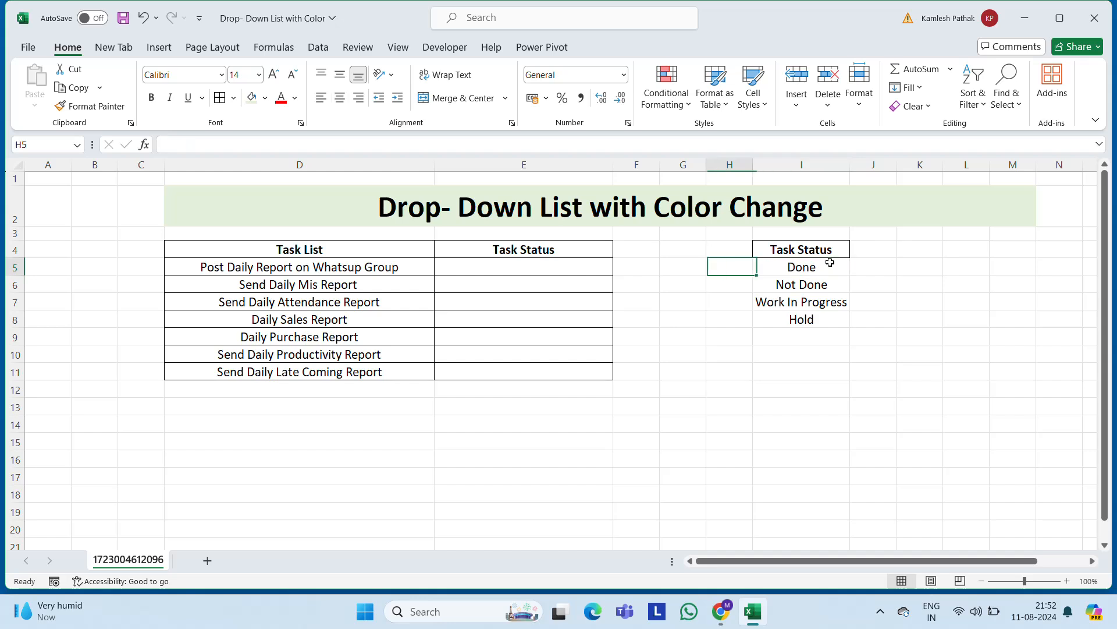
key(Left)
key(Right)
key(Right)
key(Left)
key(Left)
key(Left)
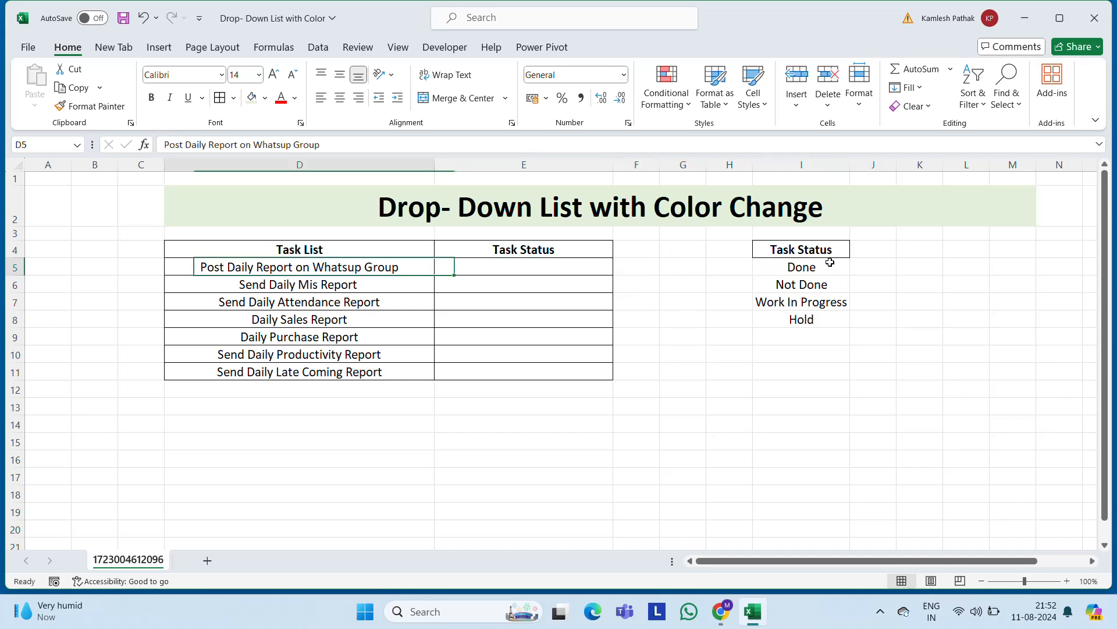
key(Right)
key(Right)
key(Right)
key(Right)
key(Right)
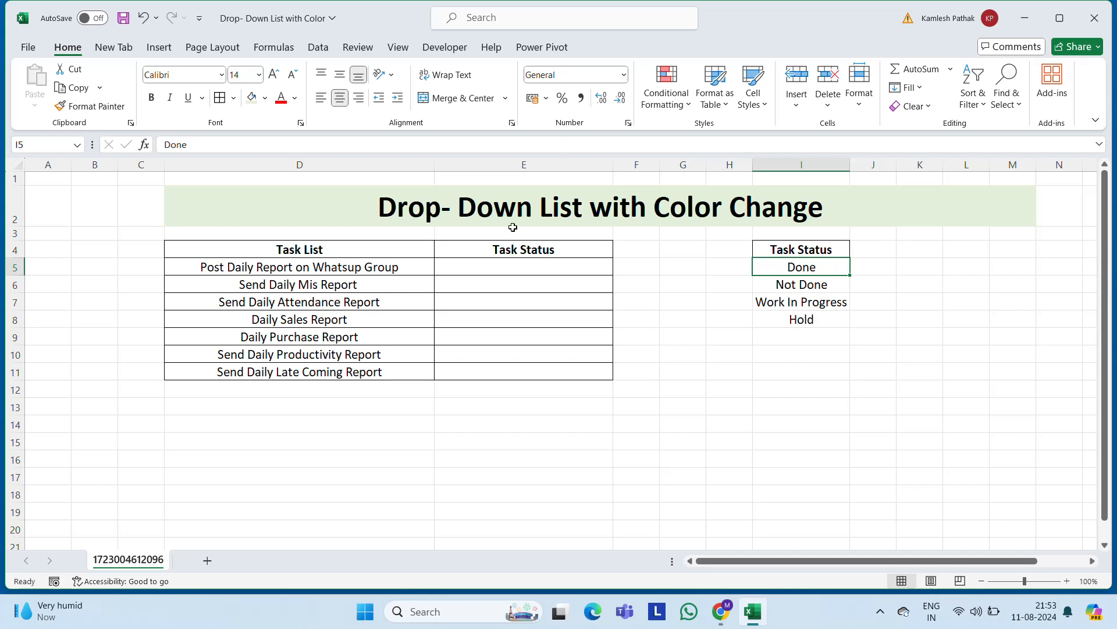
Delete columns J to M beside the status options list to shorten the title banner
click(865, 164)
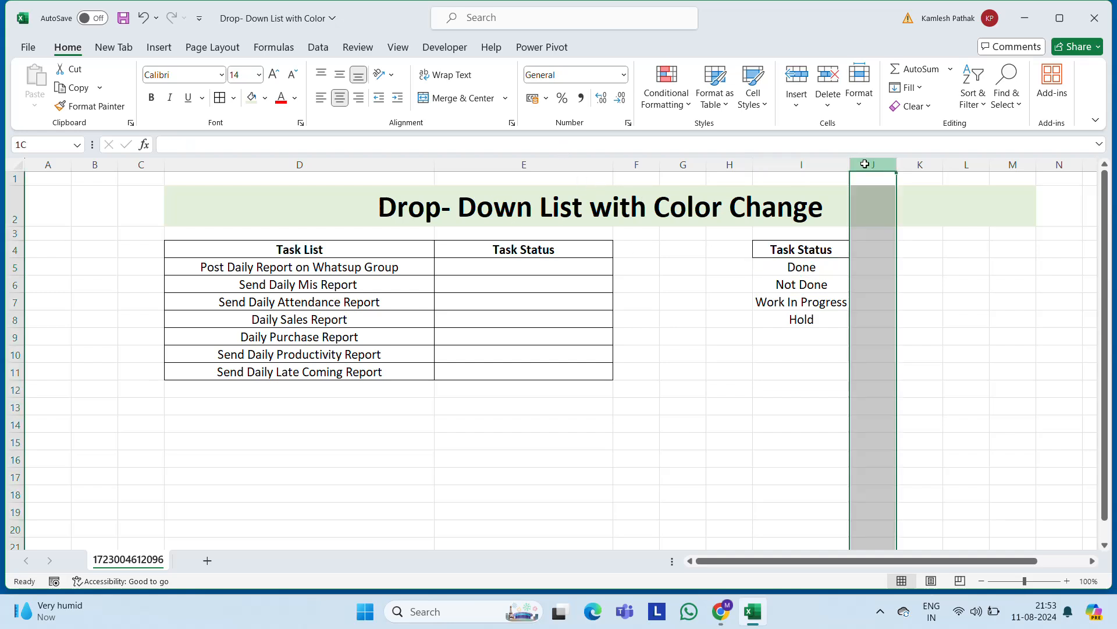
drag(865, 164, 1018, 166)
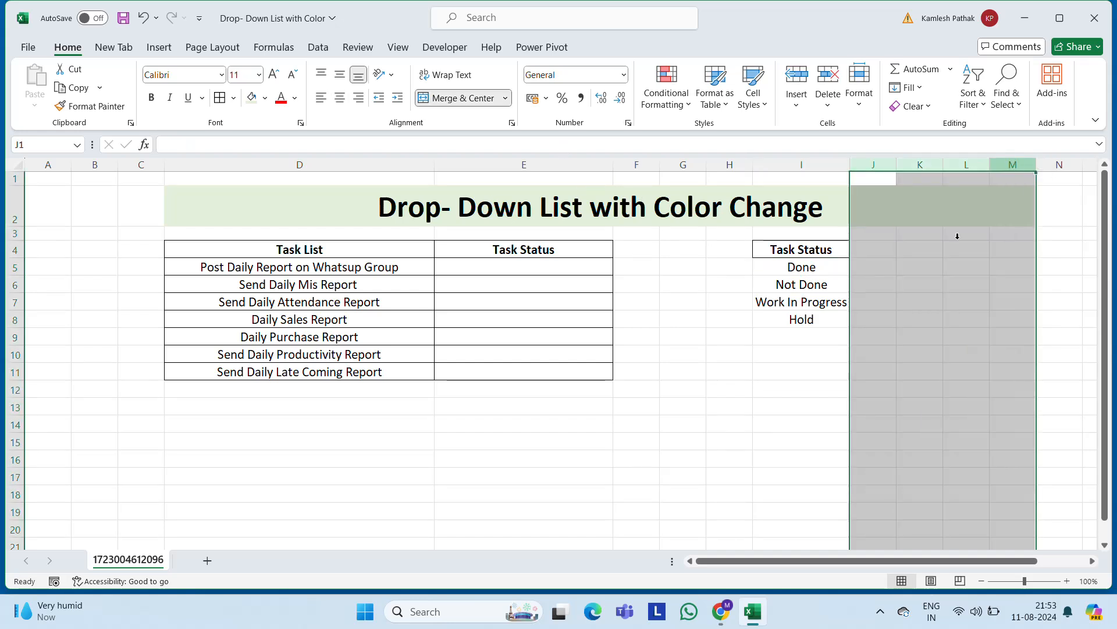
right_click(914, 411)
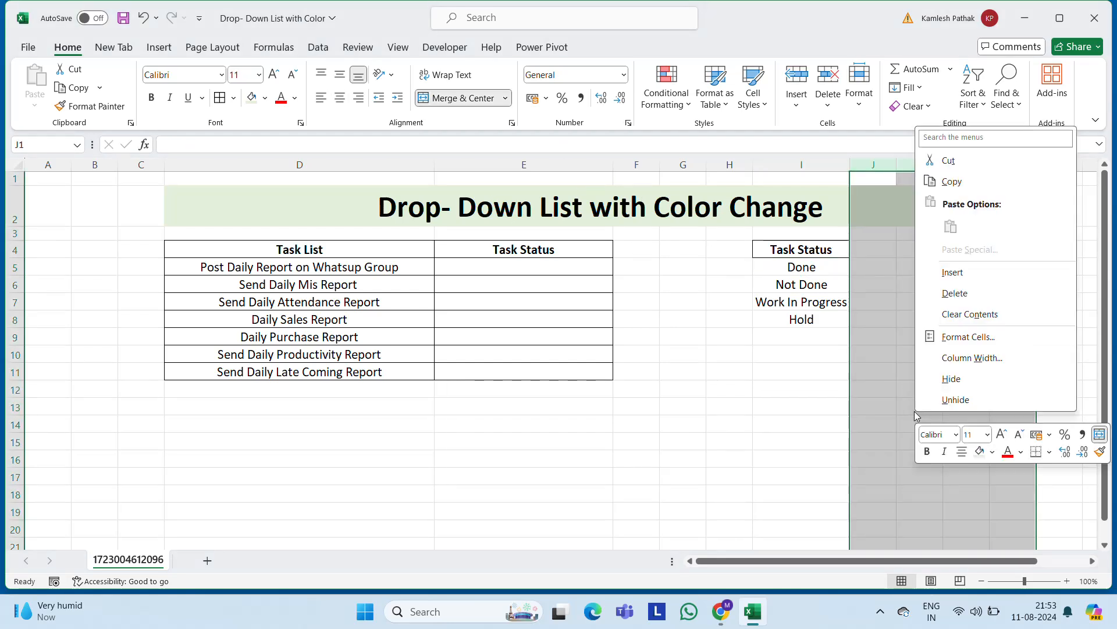
click(952, 293)
click(691, 273)
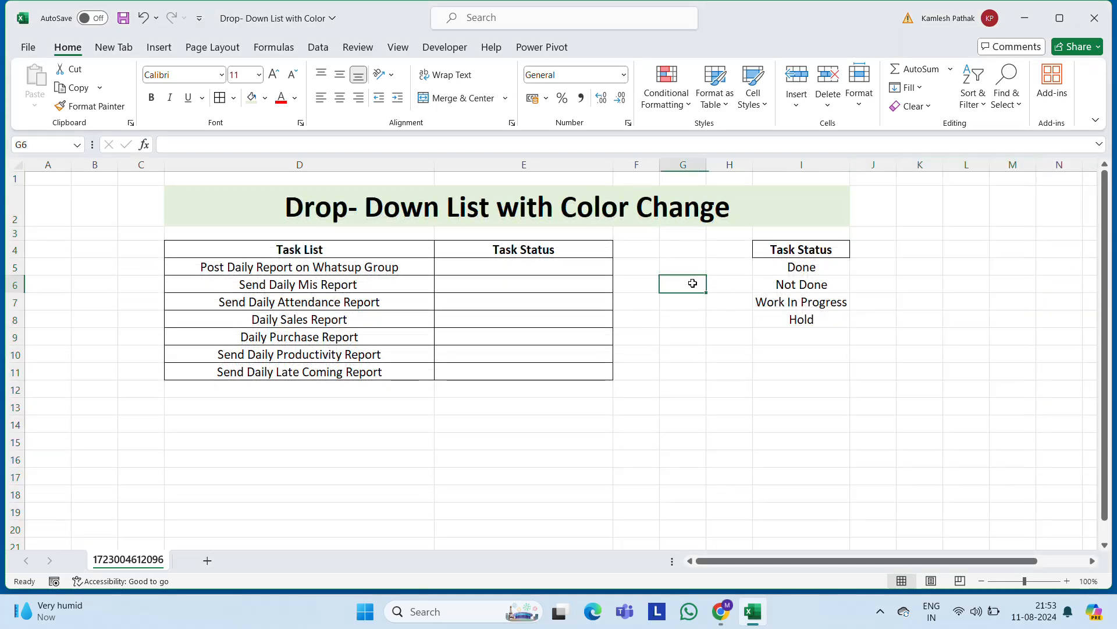
key(Up)
key(Up)
key(Up)
key(Down)
key(Down)
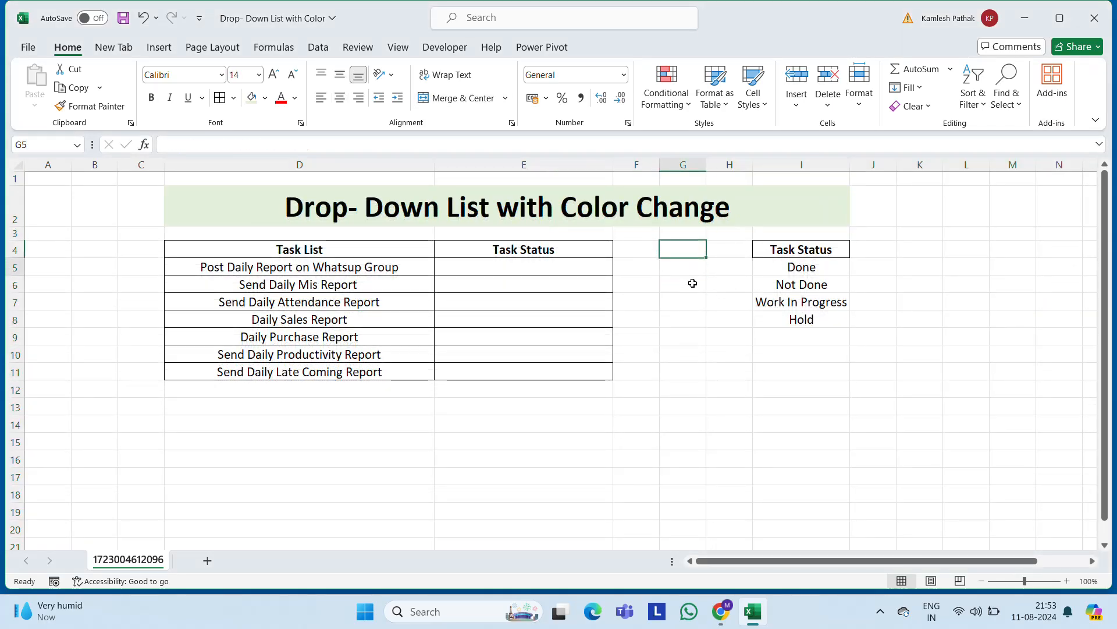
key(Down)
key(Right)
key(Right)
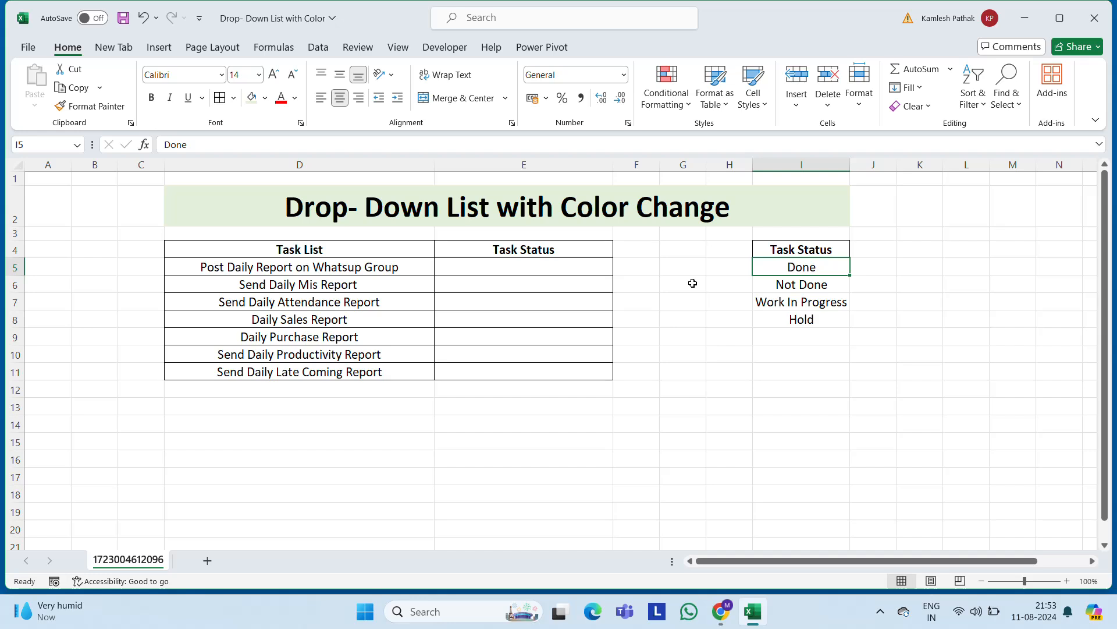
key(Left)
key(Left)
key(Left)
key(Left)
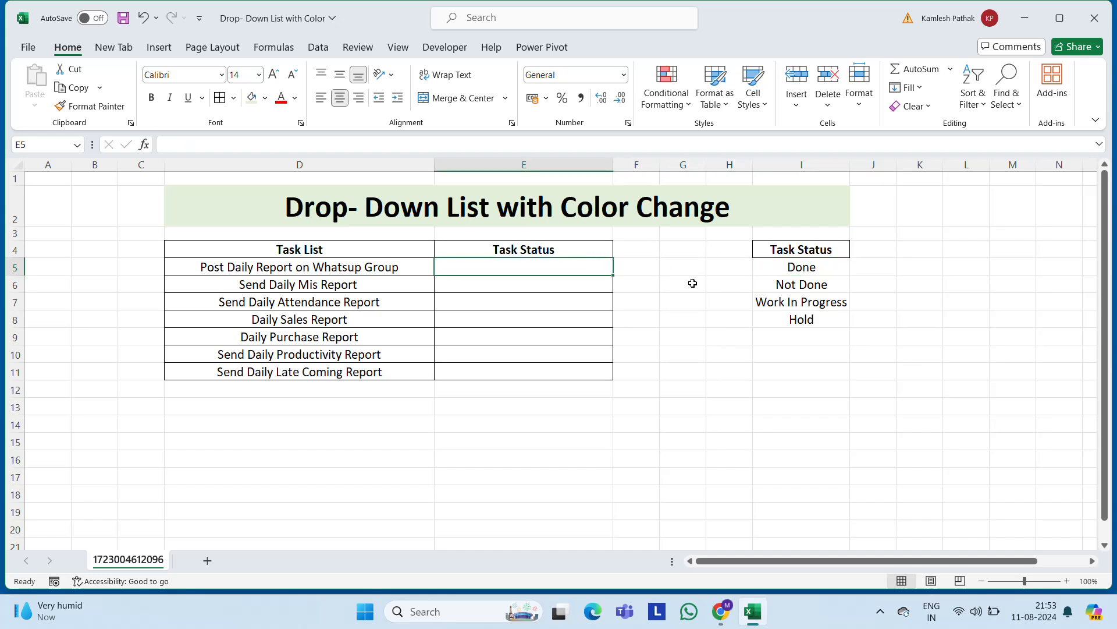
key(Right)
key(Right)
key(Right)
key(Right)
Start a data validation rule for the Task Status cells E5:E11 that allows a List
key(Left)
key(Left)
key(Left)
key(Left)
key(shift+Down)
key(shift+Down)
key(shift+Down)
key(shift+Down)
key(shift+Down)
key(shift+Down)
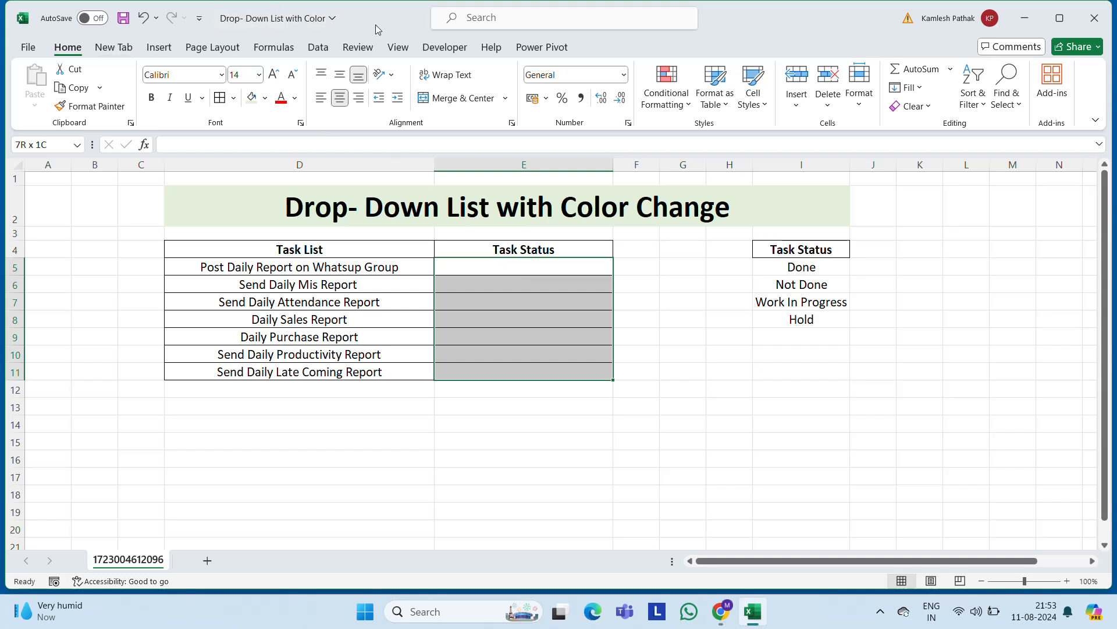
click(323, 49)
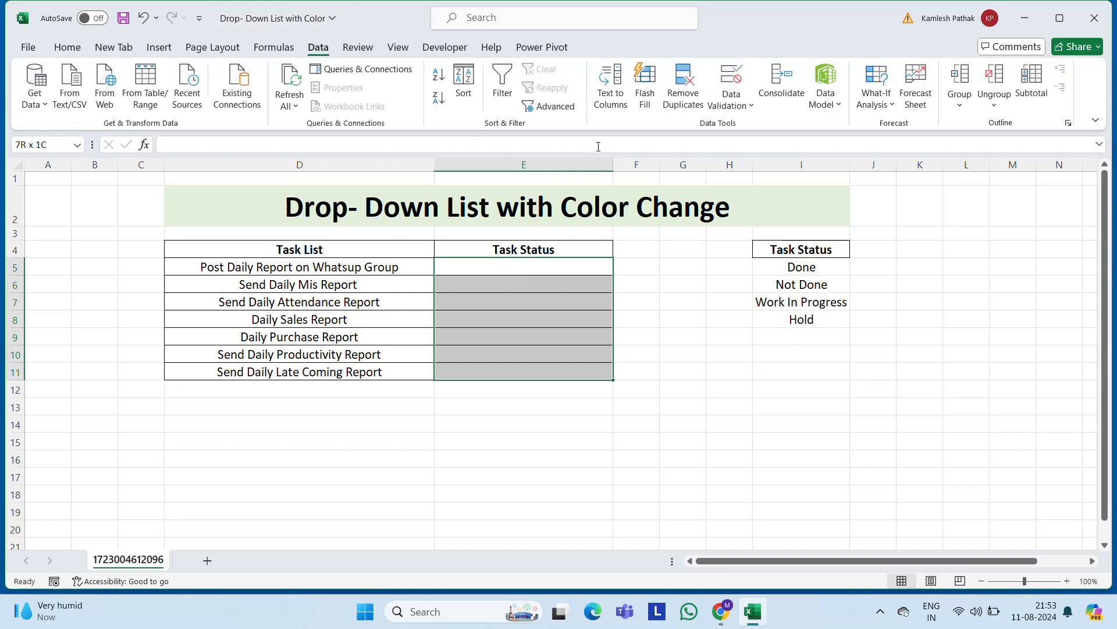
click(740, 105)
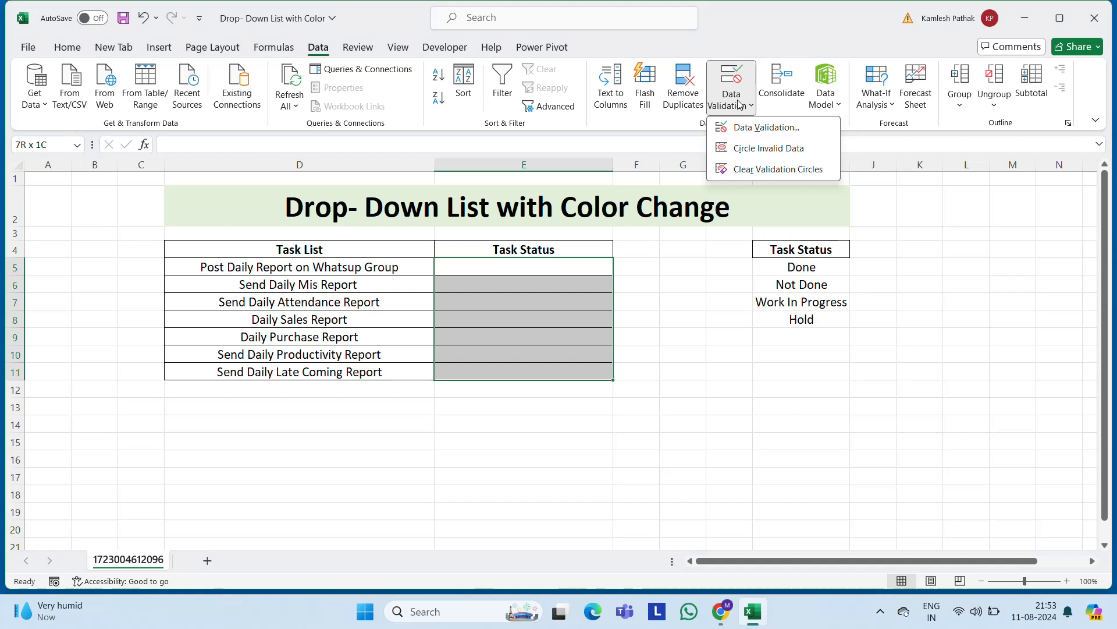
click(762, 128)
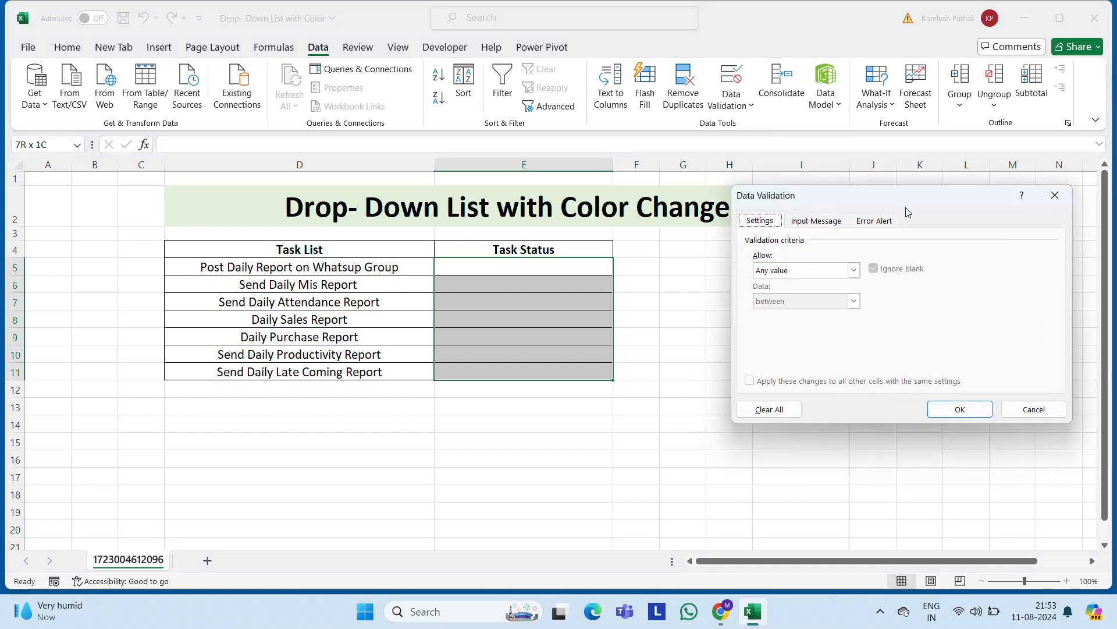
drag(906, 210, 895, 365)
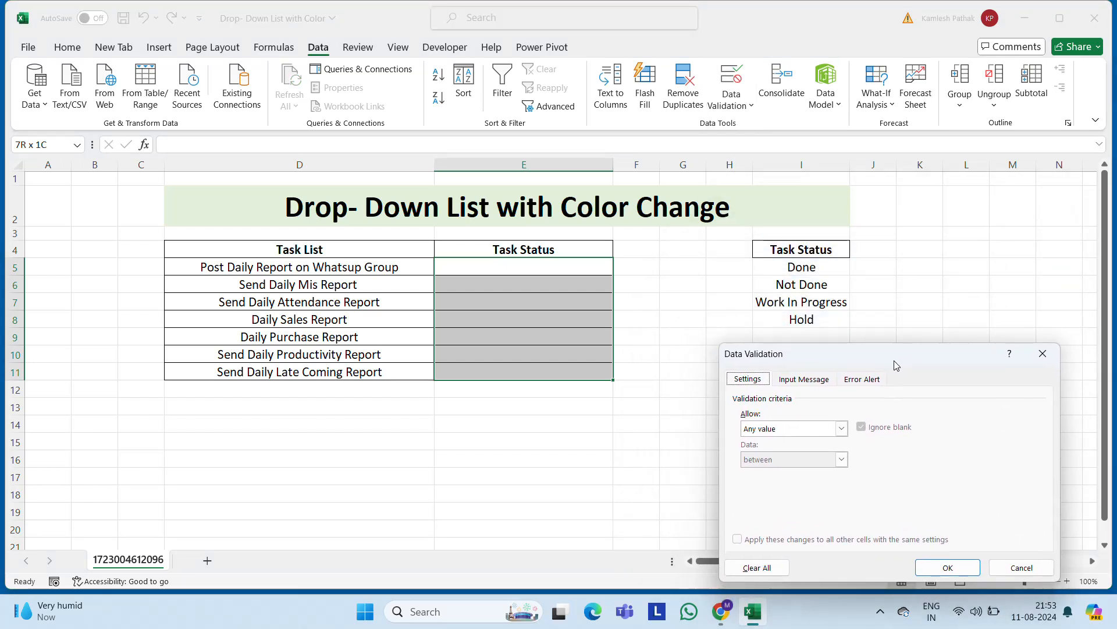
click(841, 428)
click(757, 471)
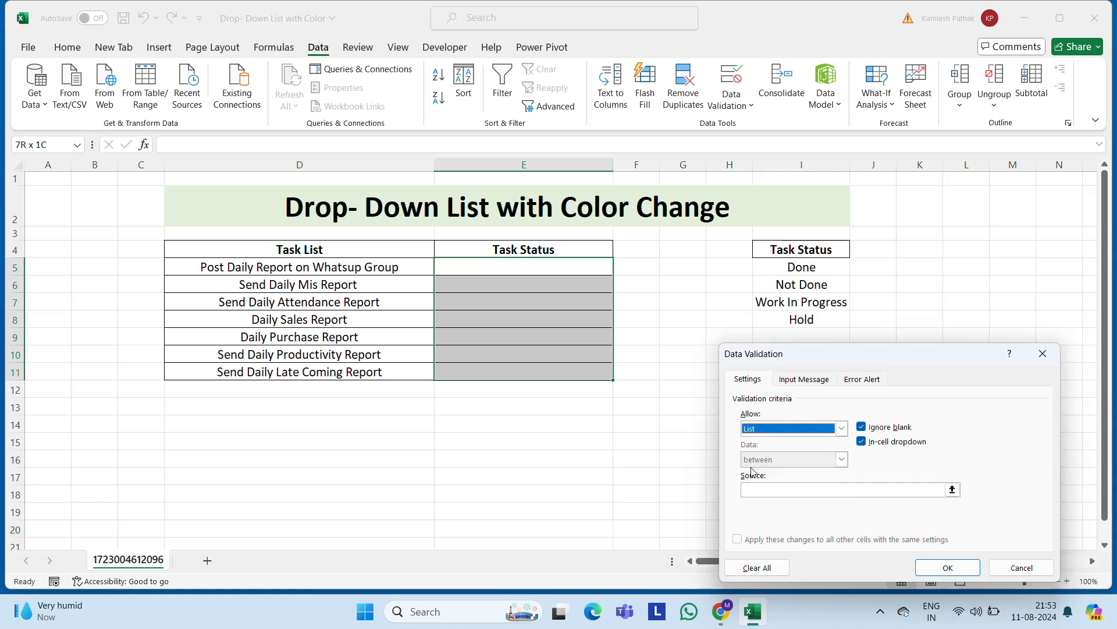
Set the validation list's source to the status options =$I$5:$I$8 and apply the rule
click(773, 491)
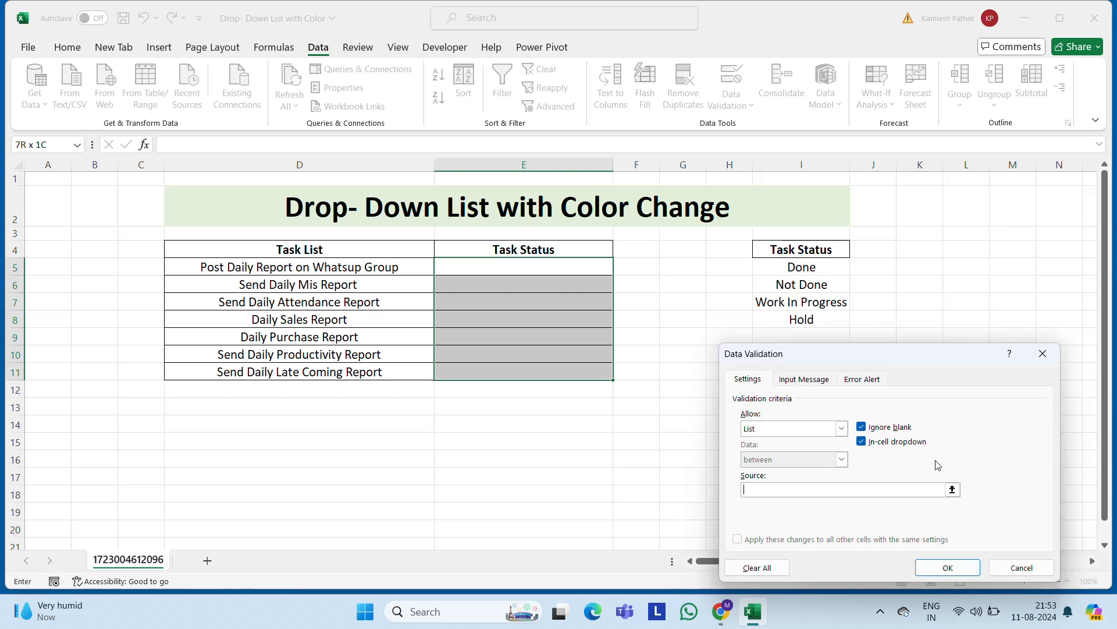
click(952, 489)
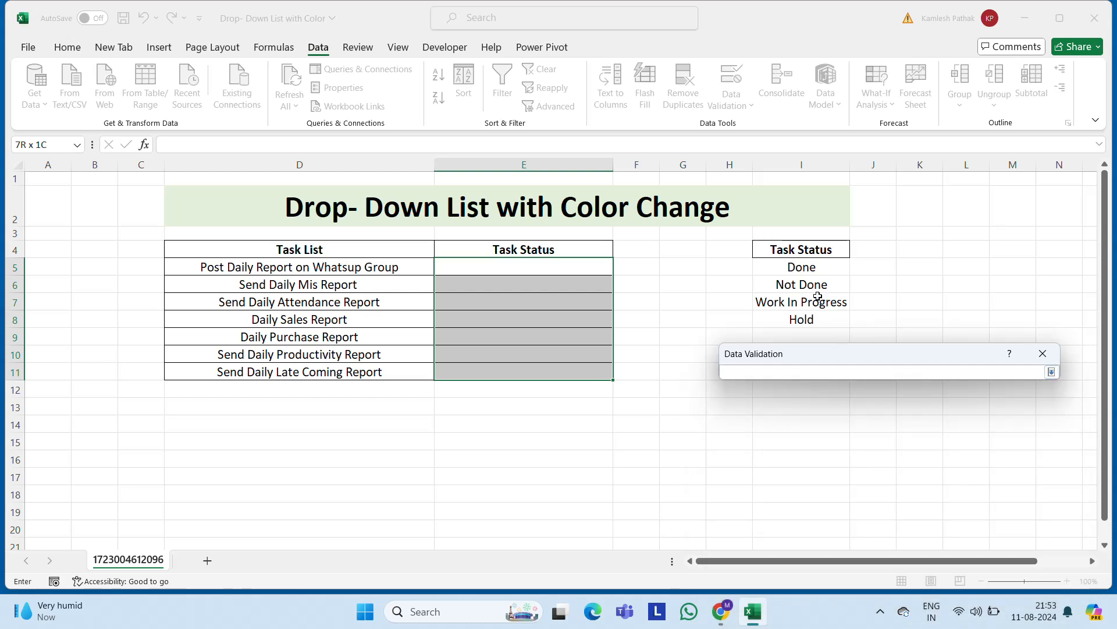
drag(807, 269, 809, 320)
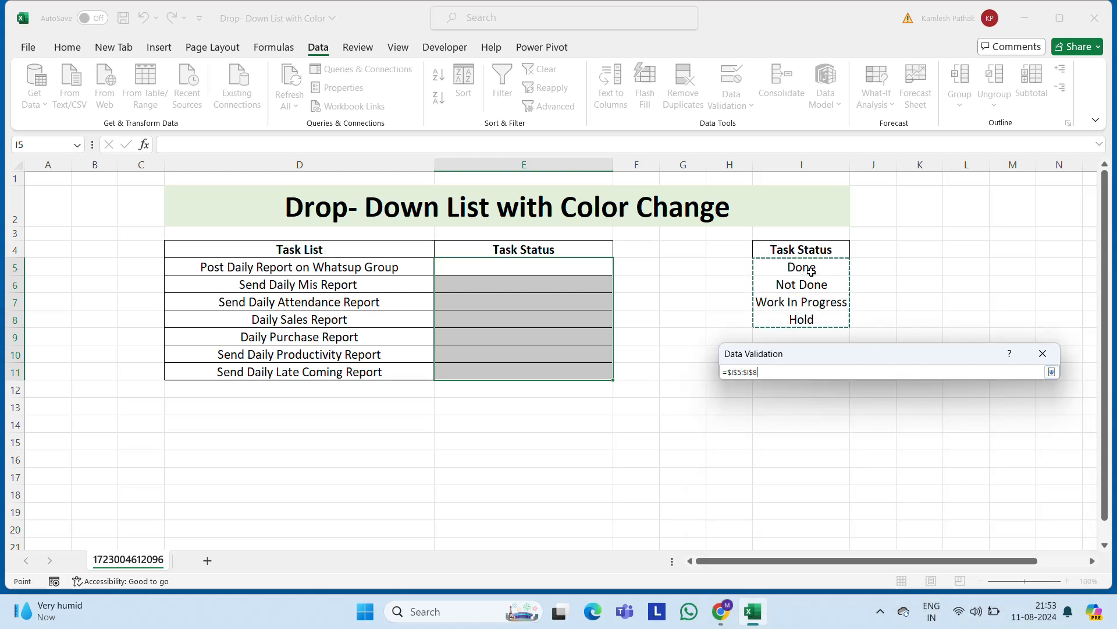
click(1051, 372)
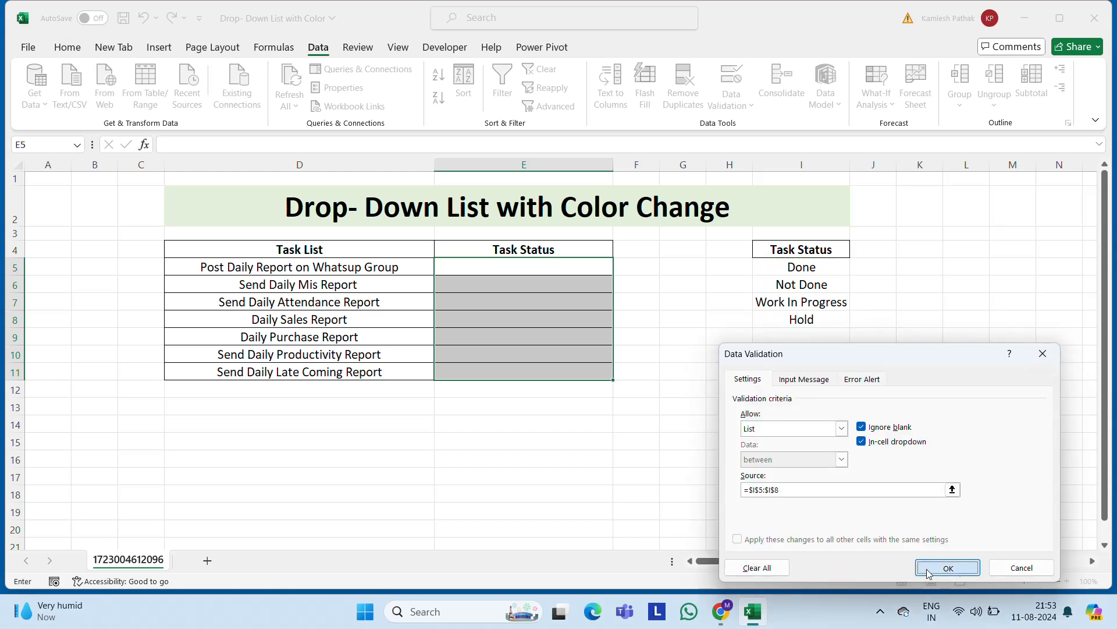
click(947, 569)
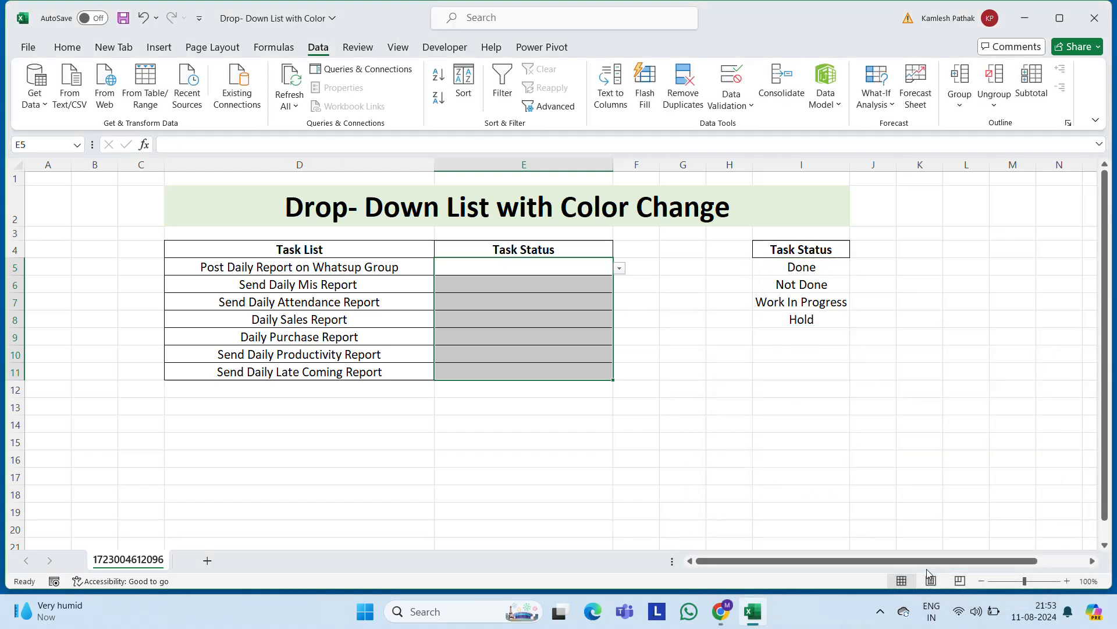
Check the drop-down options offered in cells E5 to E8 of the Task Status column
click(620, 269)
click(449, 287)
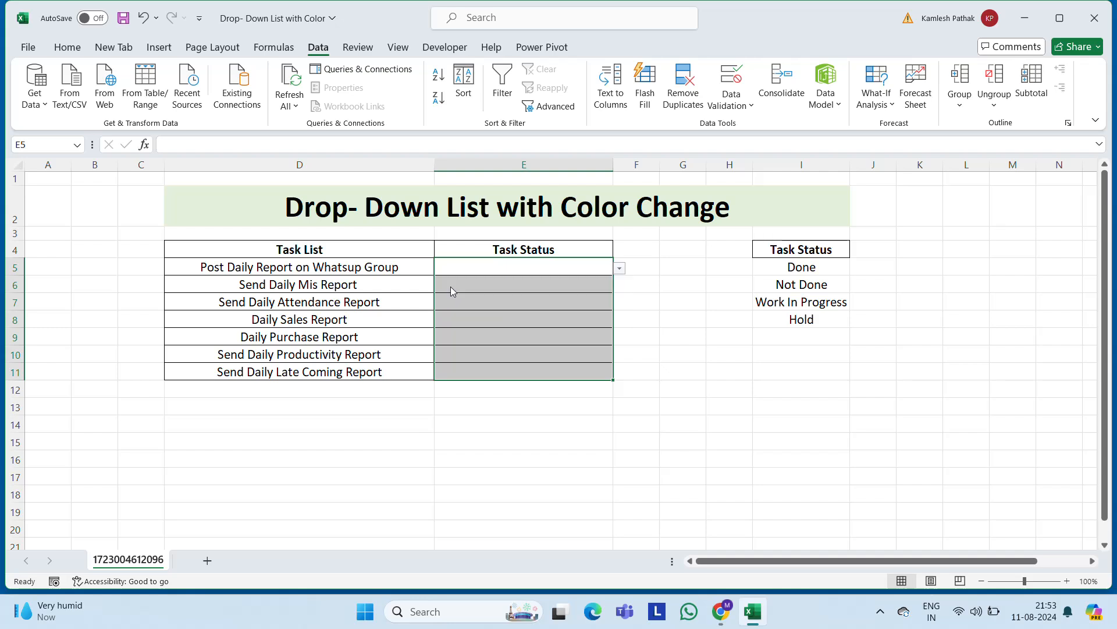
click(479, 288)
click(620, 287)
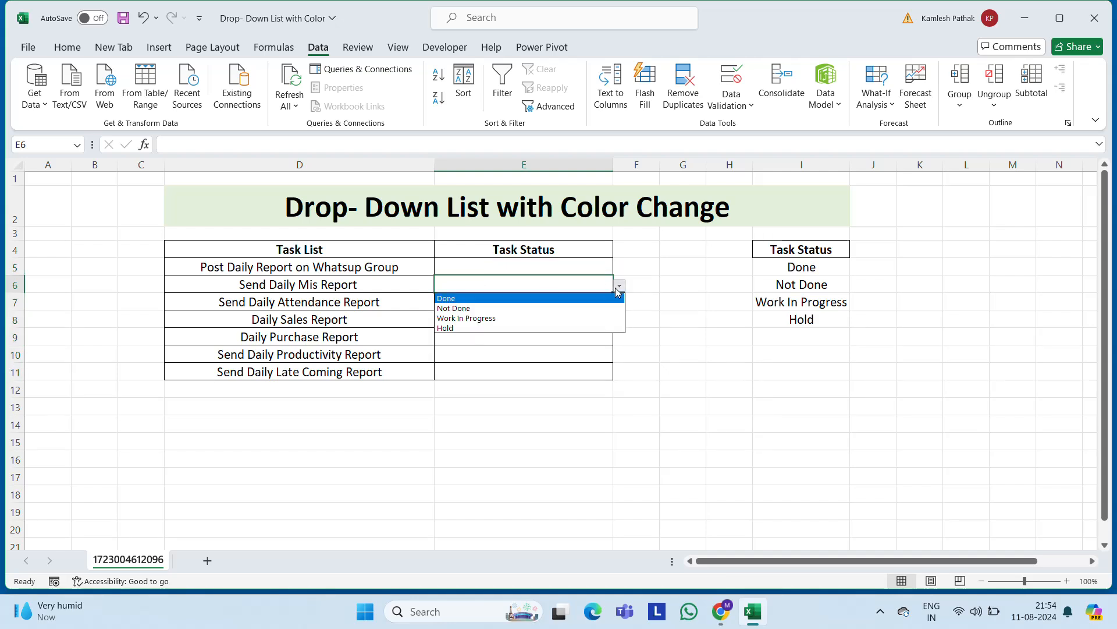
click(619, 286)
click(553, 302)
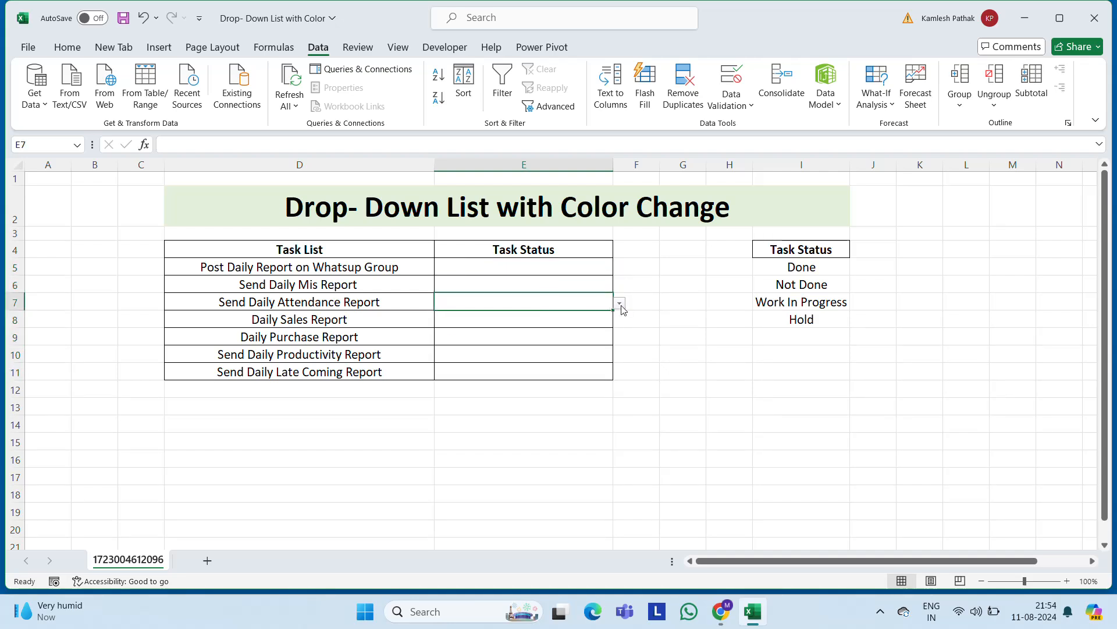
click(619, 303)
key(Escape)
click(507, 322)
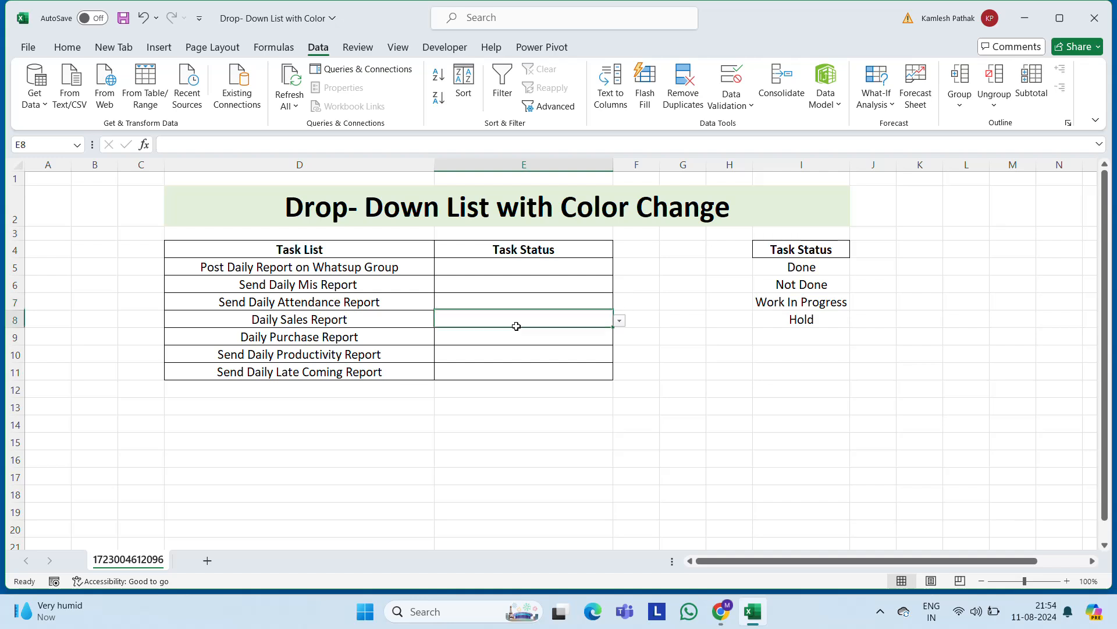
click(620, 321)
click(620, 322)
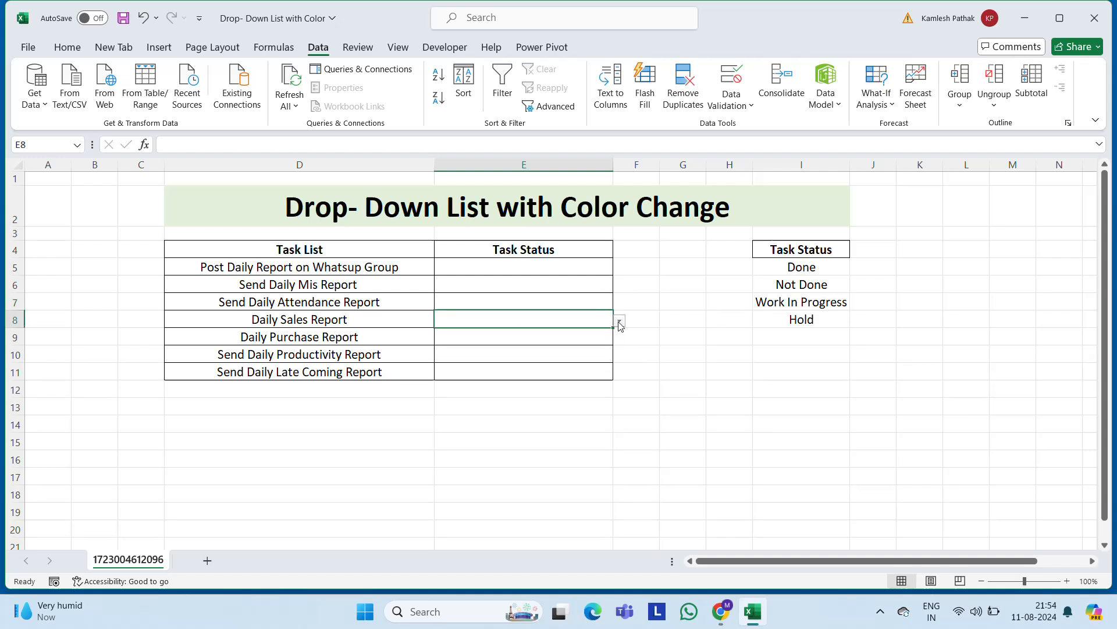
Set up an Equal To conditional formatting rule on cells E5:E11 for the value "Done"
click(533, 267)
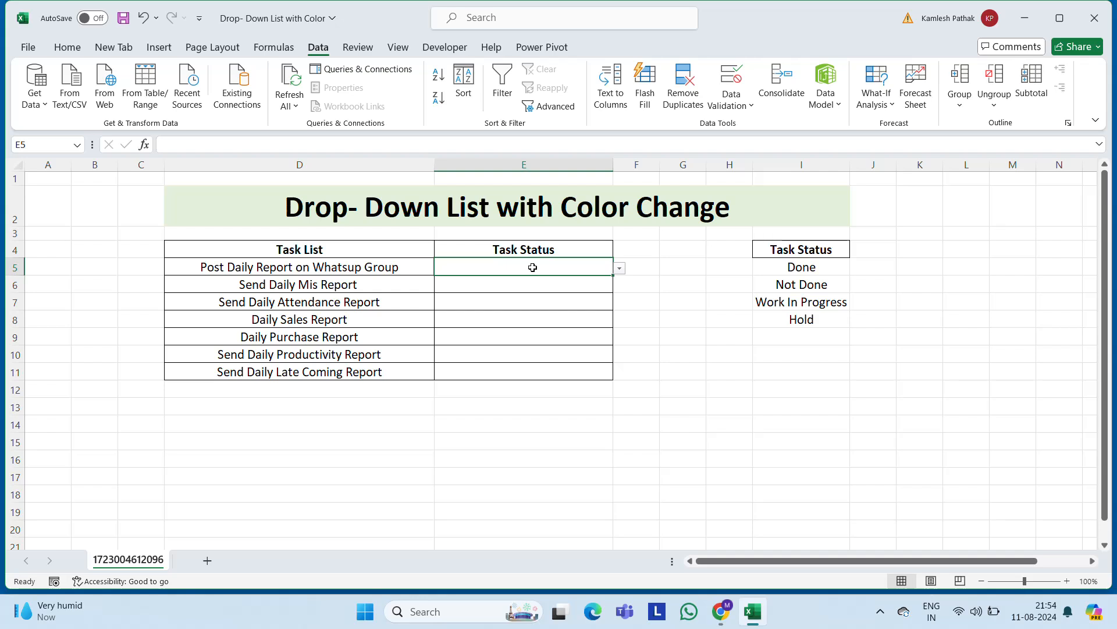
key(shift+Down)
key(shift+Down)
key(shift+Down)
key(shift+Down)
key(shift+Down)
key(shift+Down)
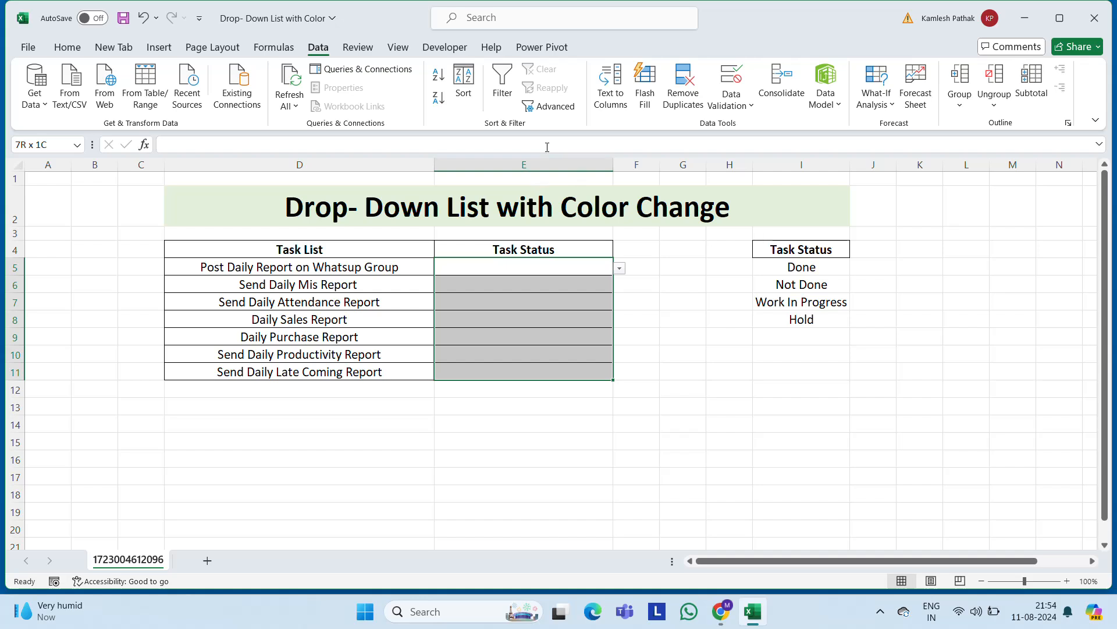
click(67, 47)
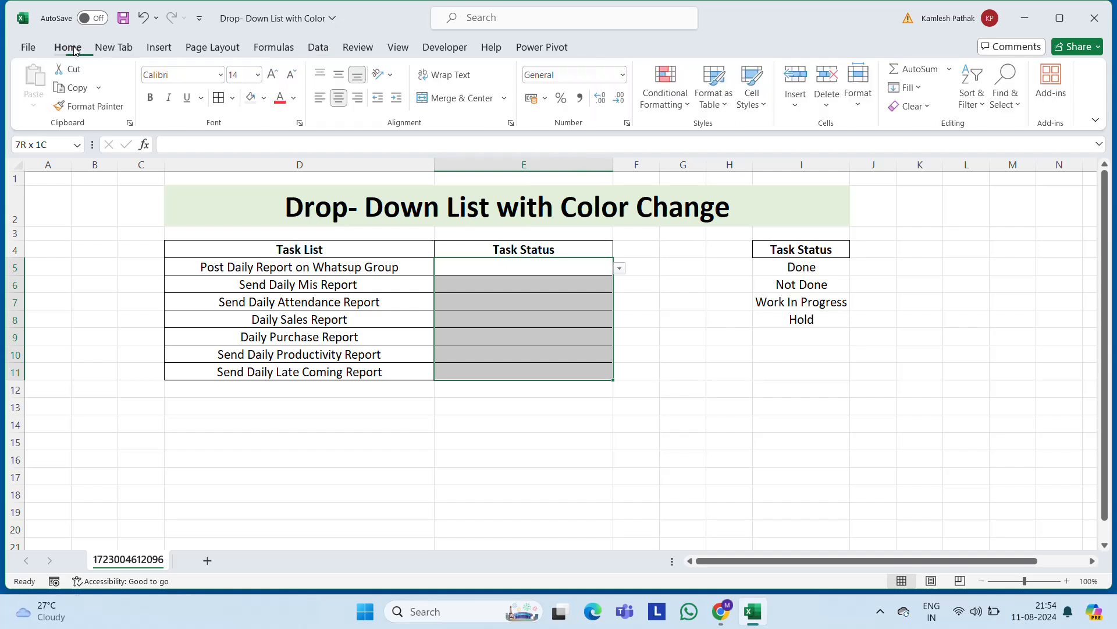
click(692, 107)
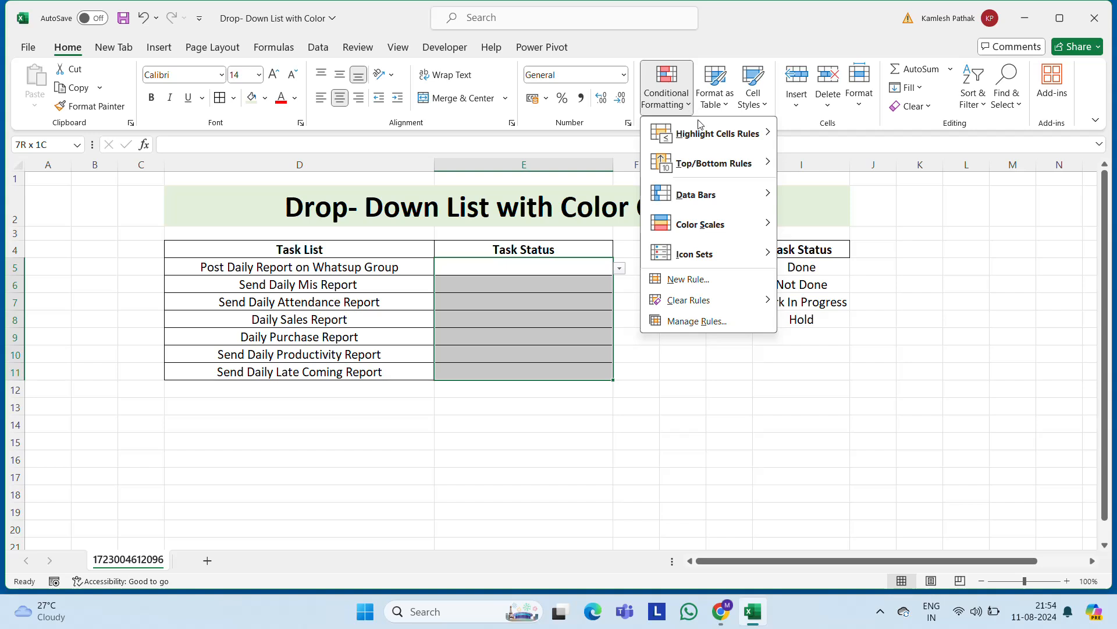
mouse_move(705, 135)
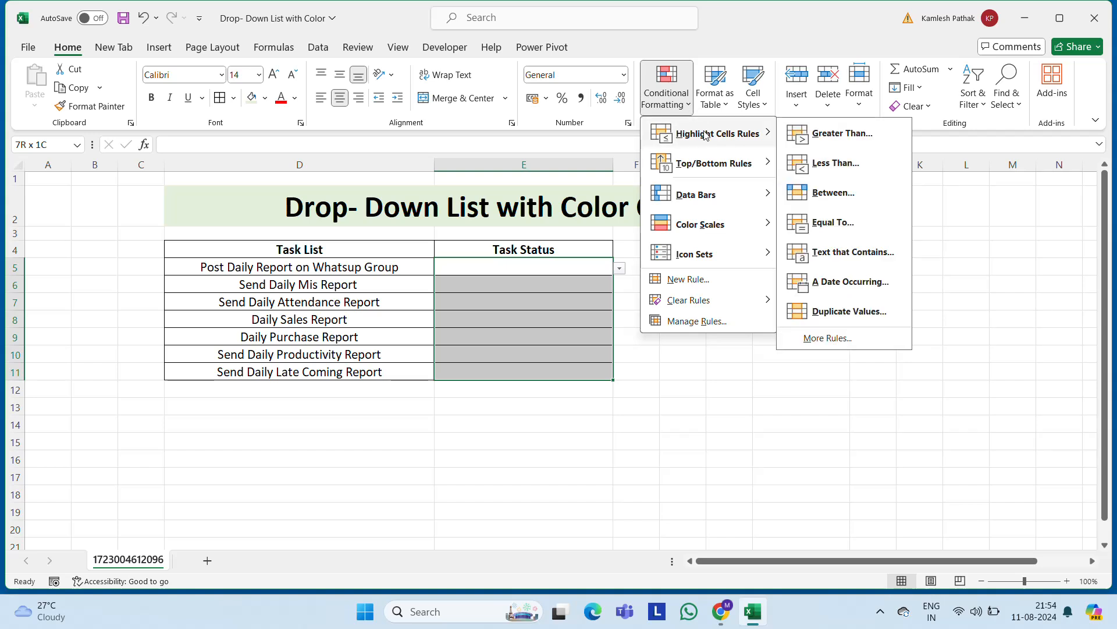
click(849, 223)
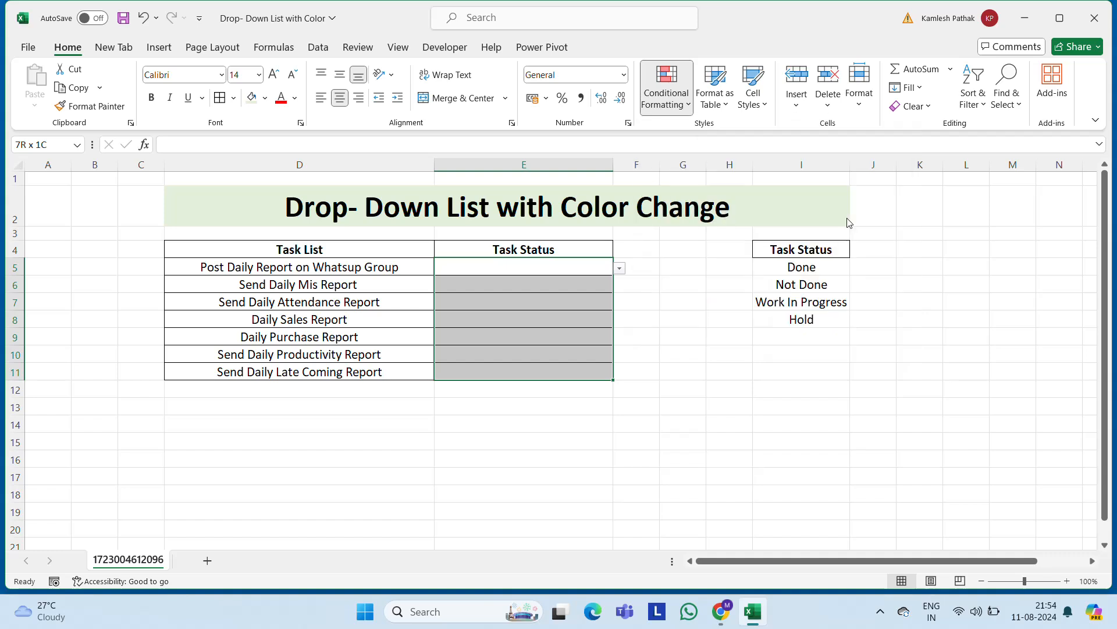
drag(879, 464, 919, 395)
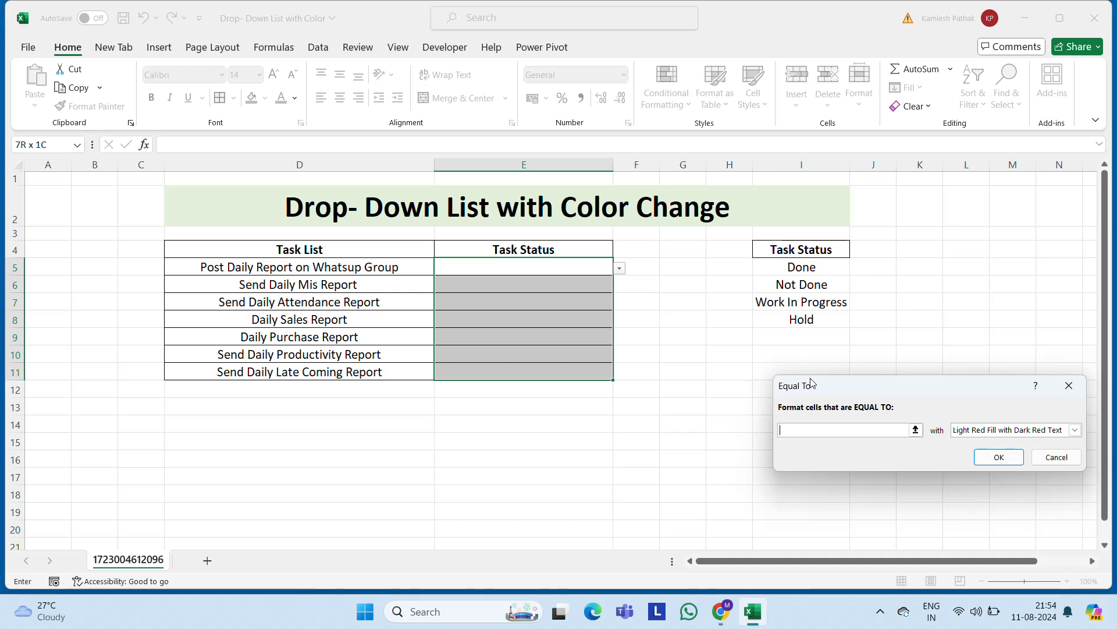
text(Done)
Give the "Done" rule a custom format with a green fill and apply it to the Task Status cells
click(1013, 431)
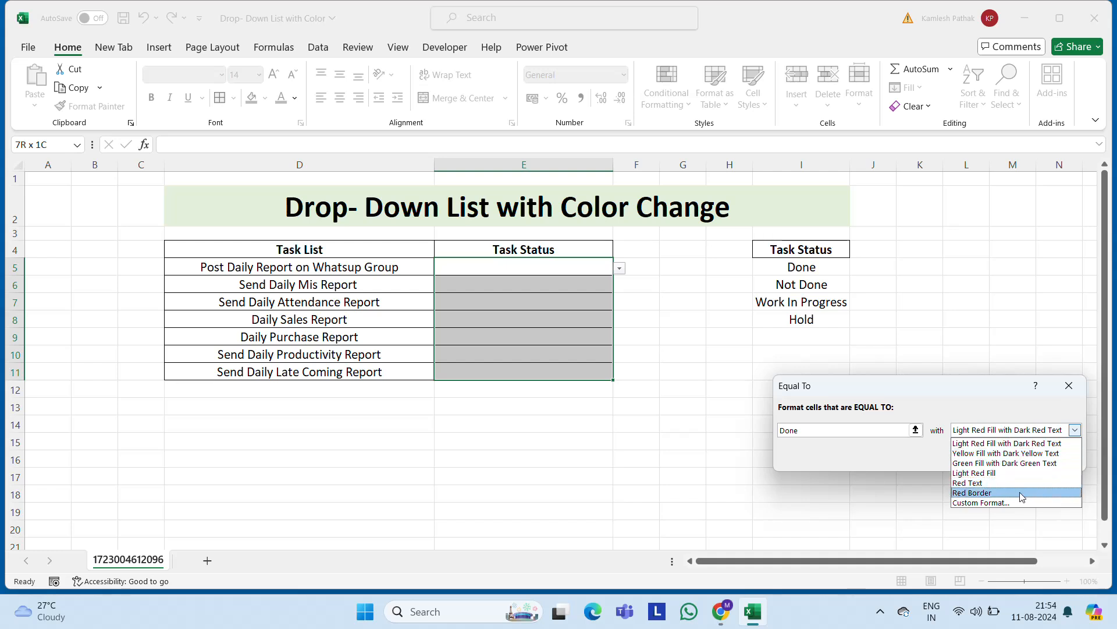
click(1003, 502)
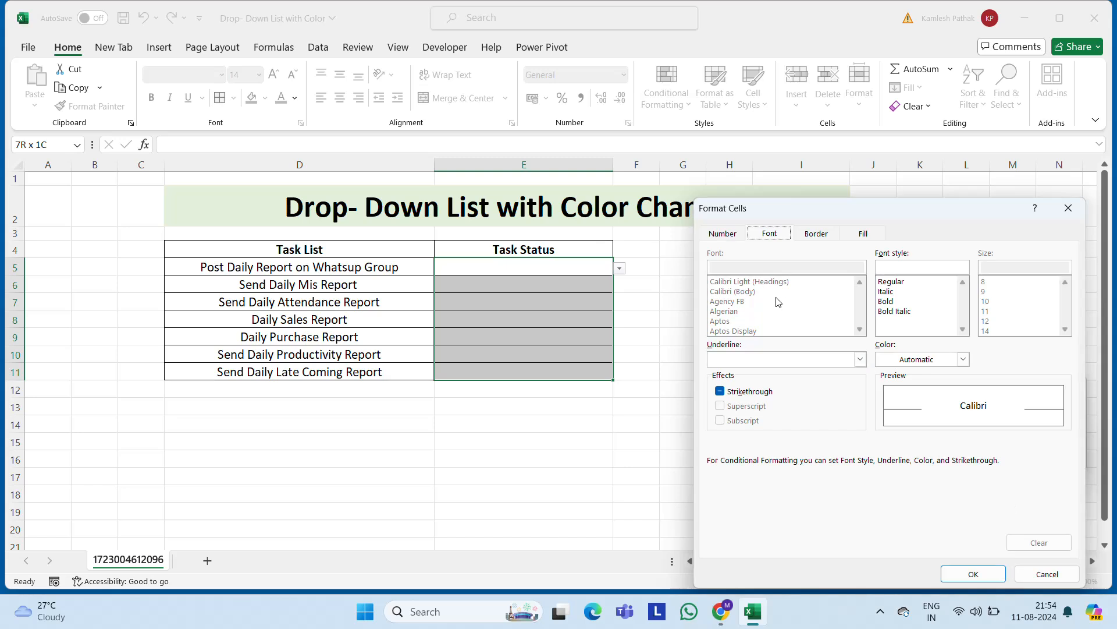
click(863, 234)
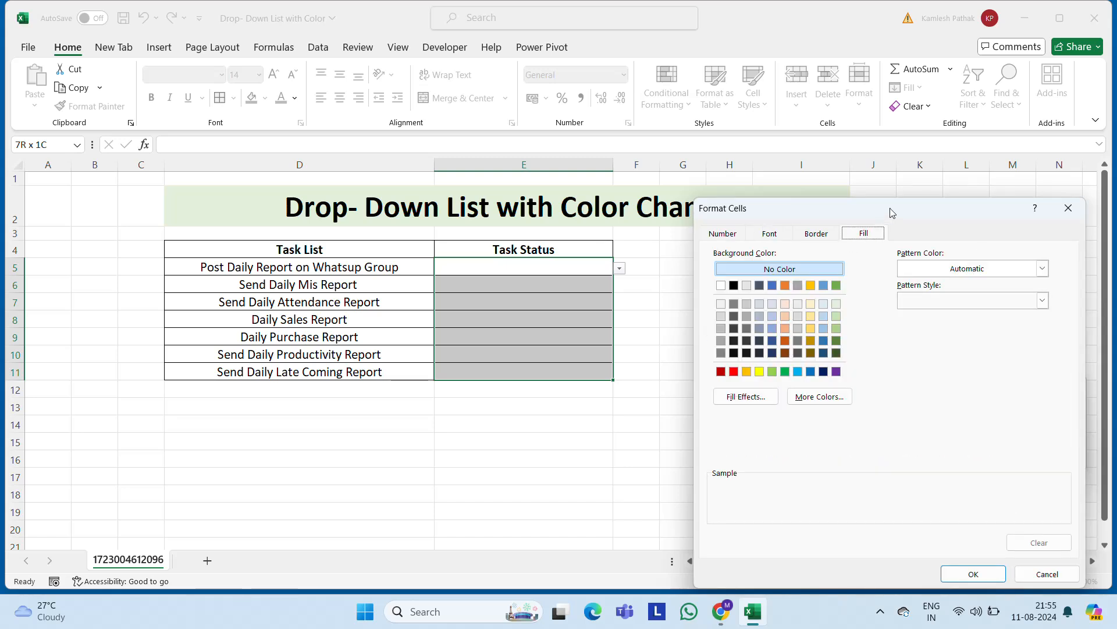
drag(853, 212, 764, 374)
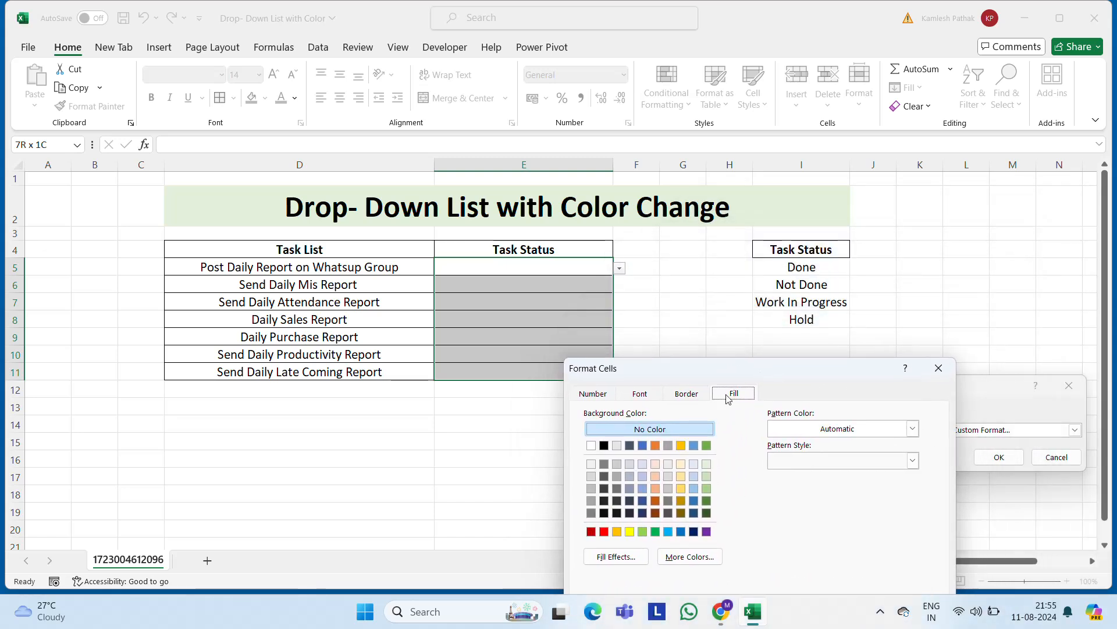
click(654, 533)
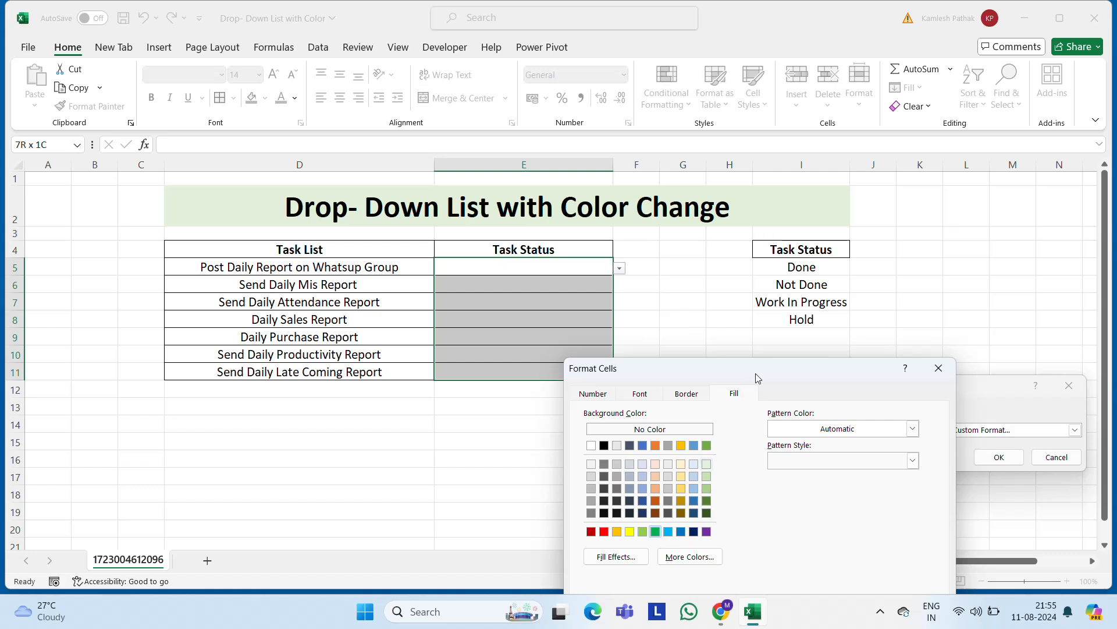
drag(758, 375, 802, 212)
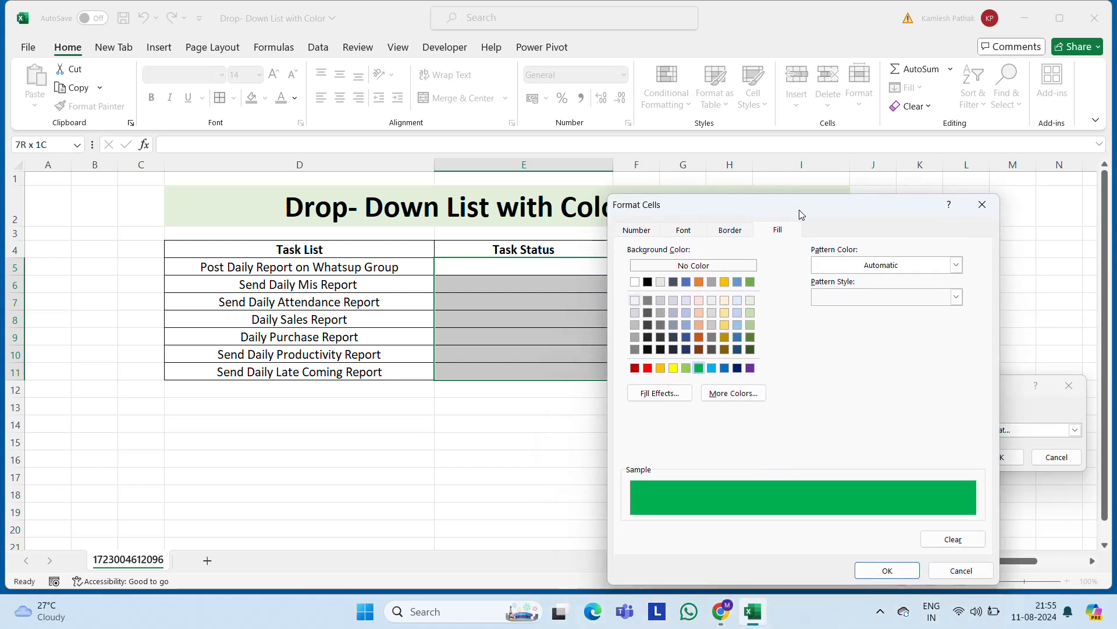
click(887, 571)
click(999, 458)
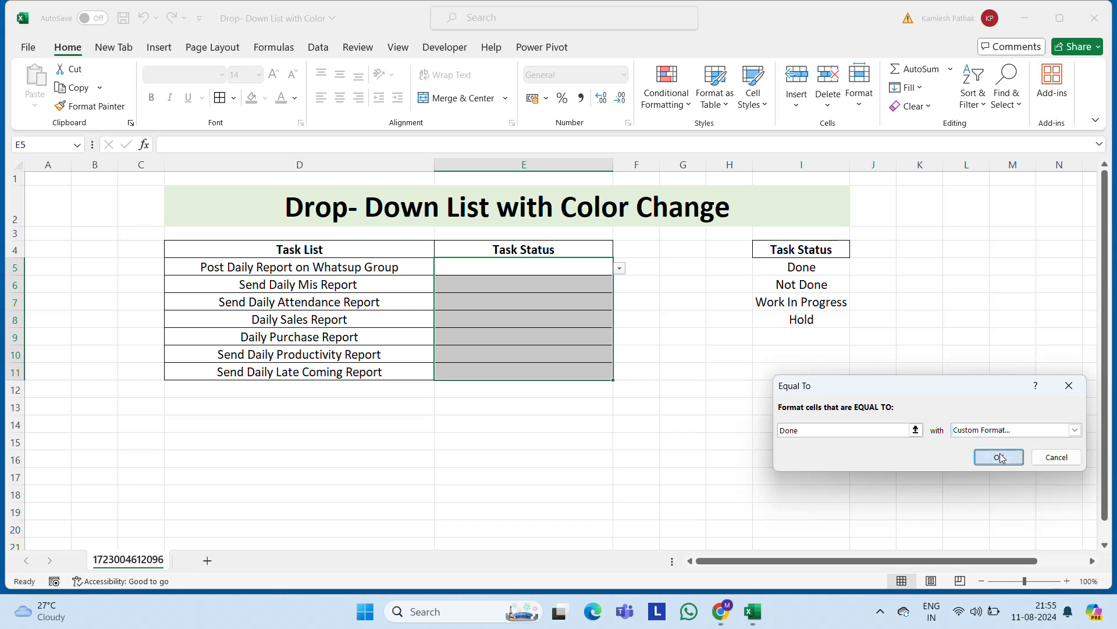
Test the color rule by choosing Done in cell E5, and clear the cell again
click(621, 269)
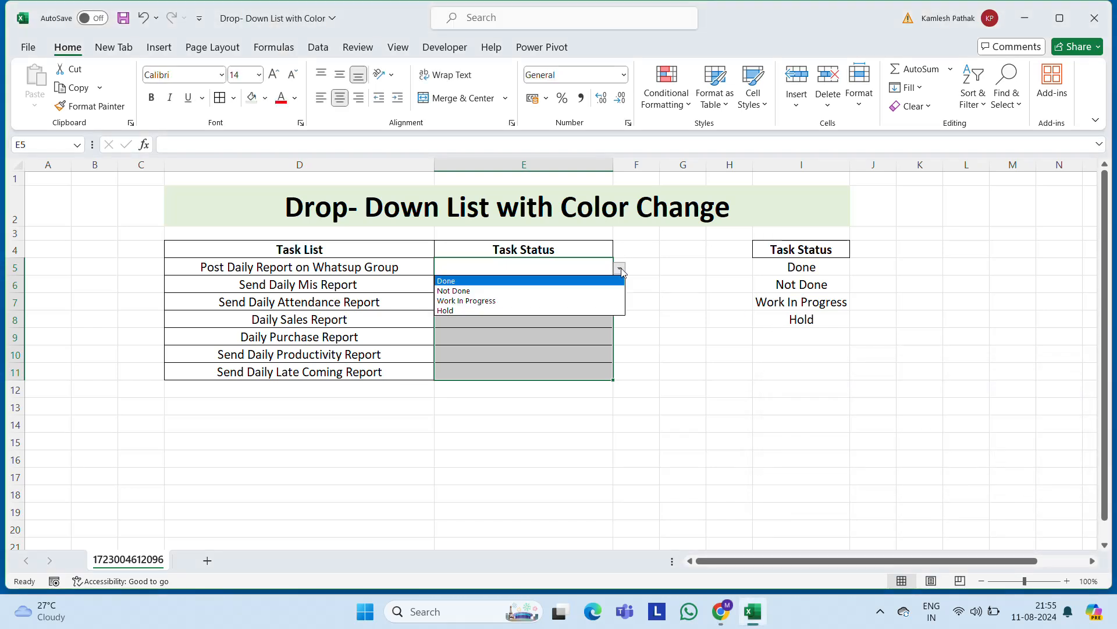
click(458, 282)
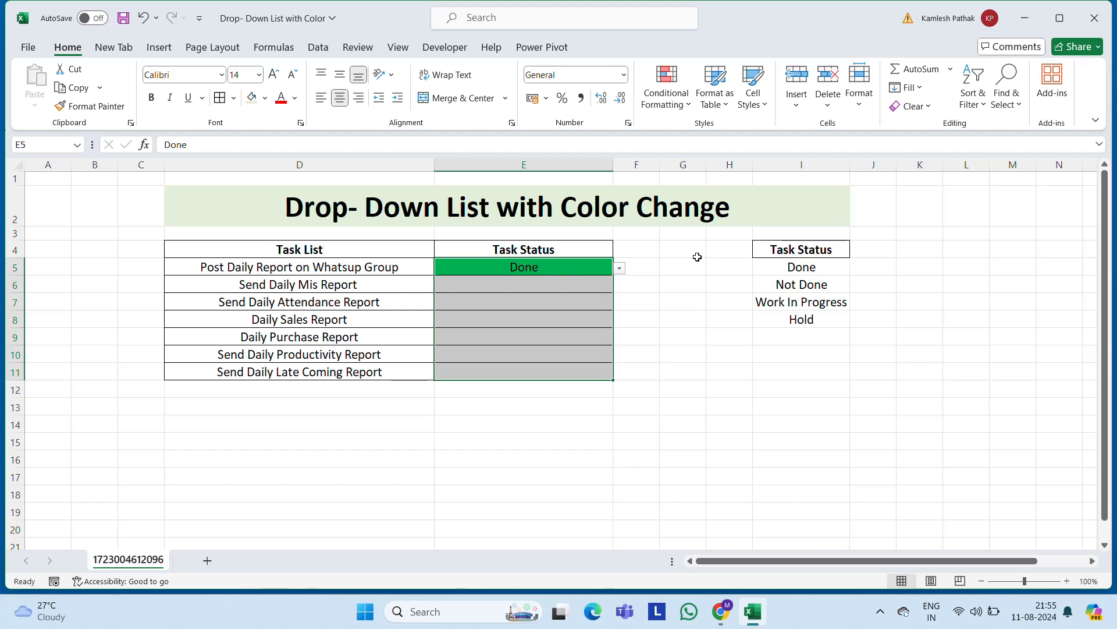
key(Delete)
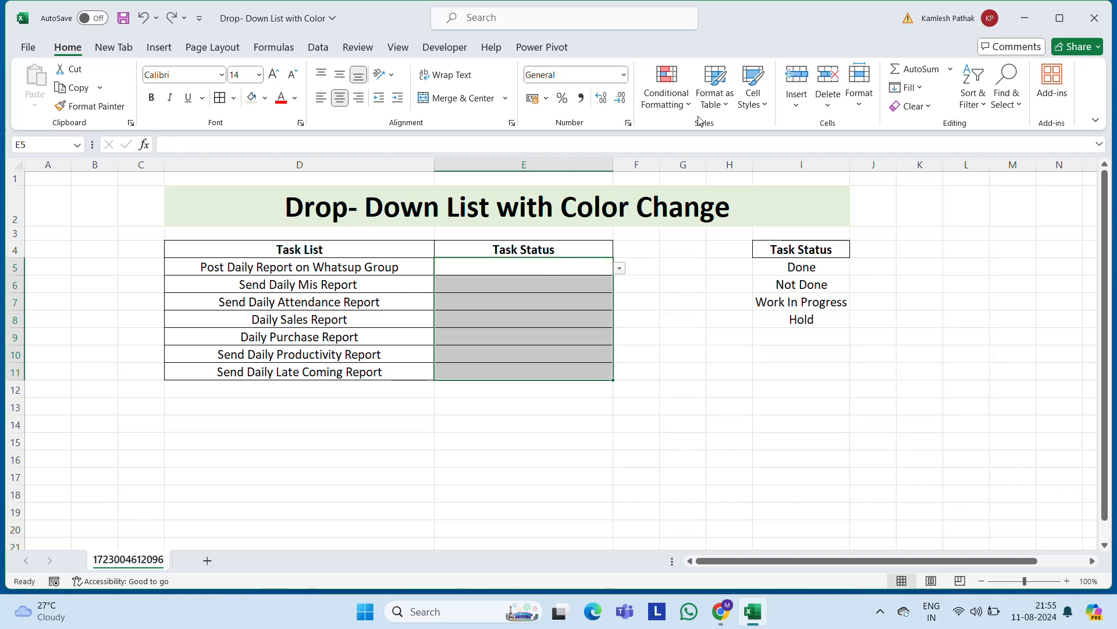
Add an Equal To conditional formatting rule on E5:E11 that fills cells containing "Not Done" with red
click(684, 103)
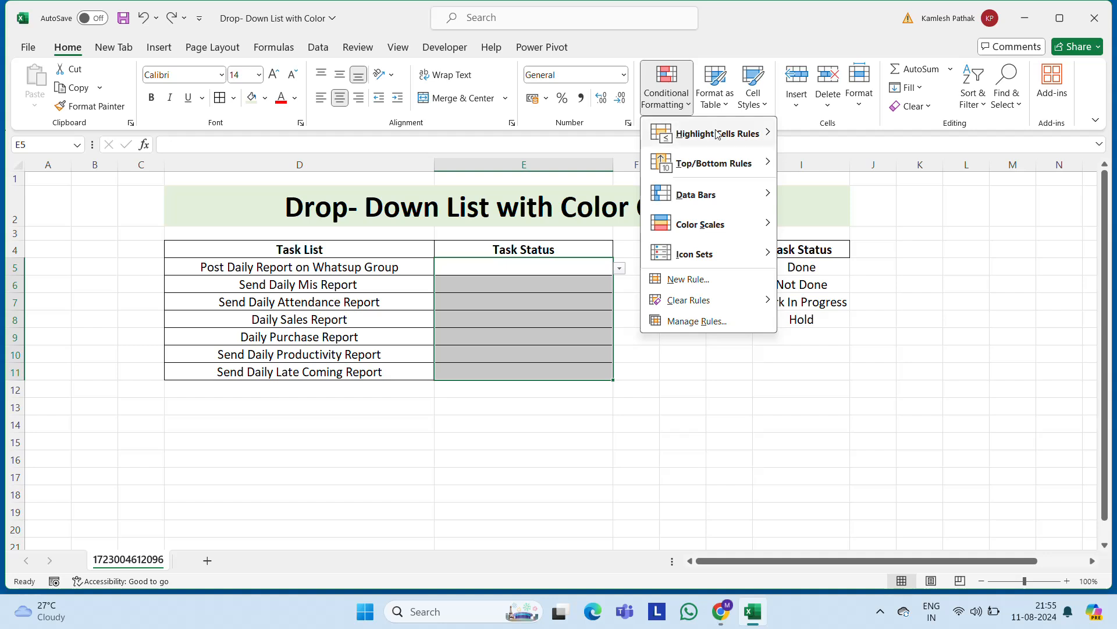
mouse_move(722, 133)
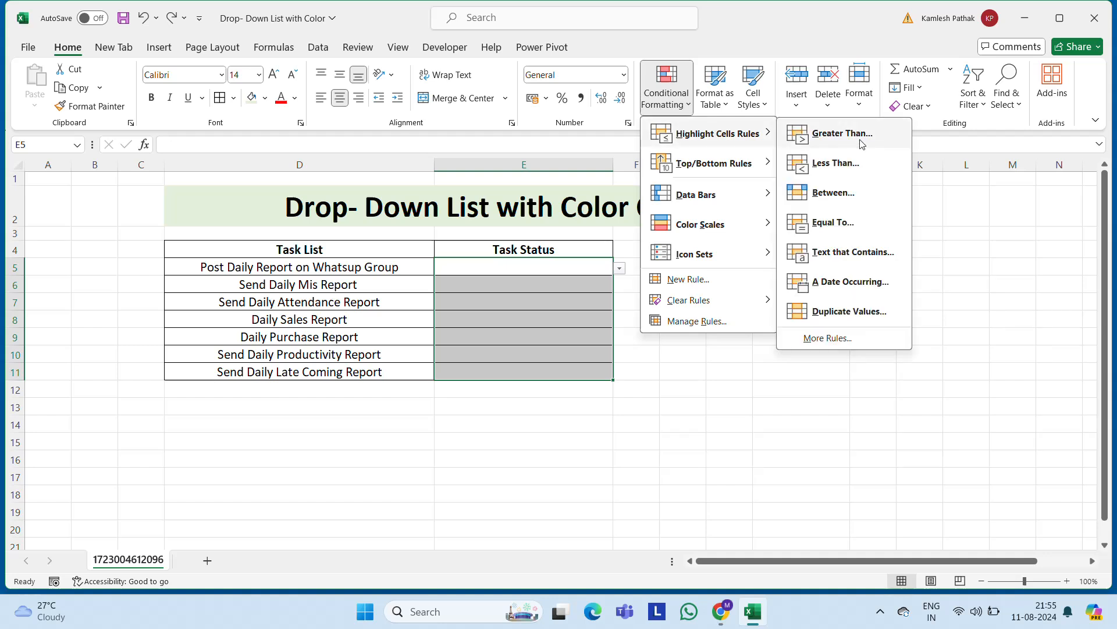
click(832, 222)
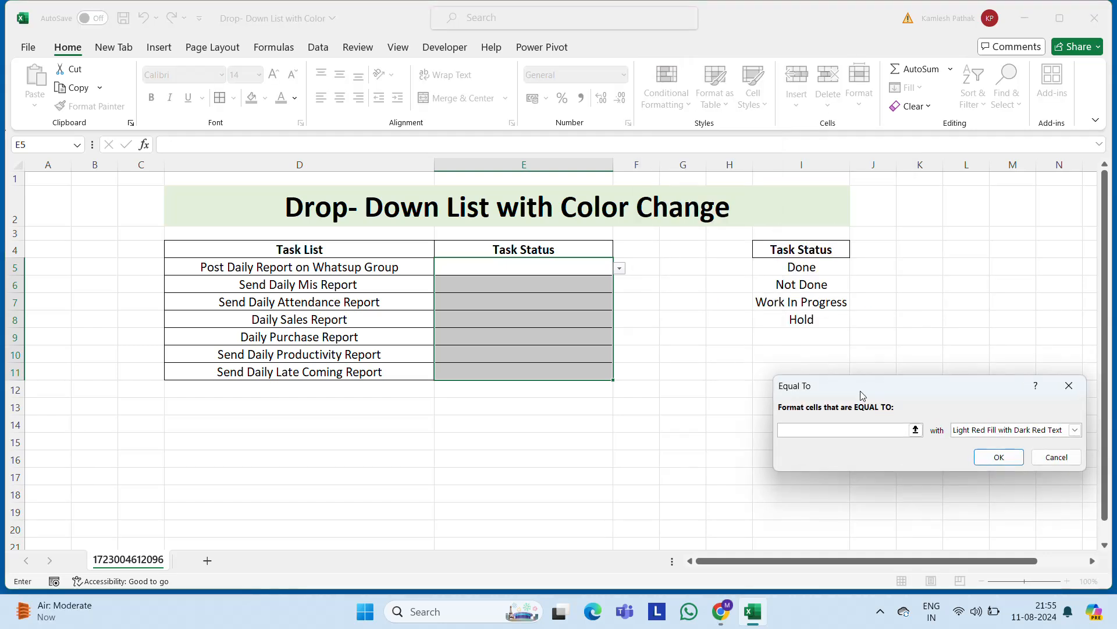
text(Not Done)
click(1018, 431)
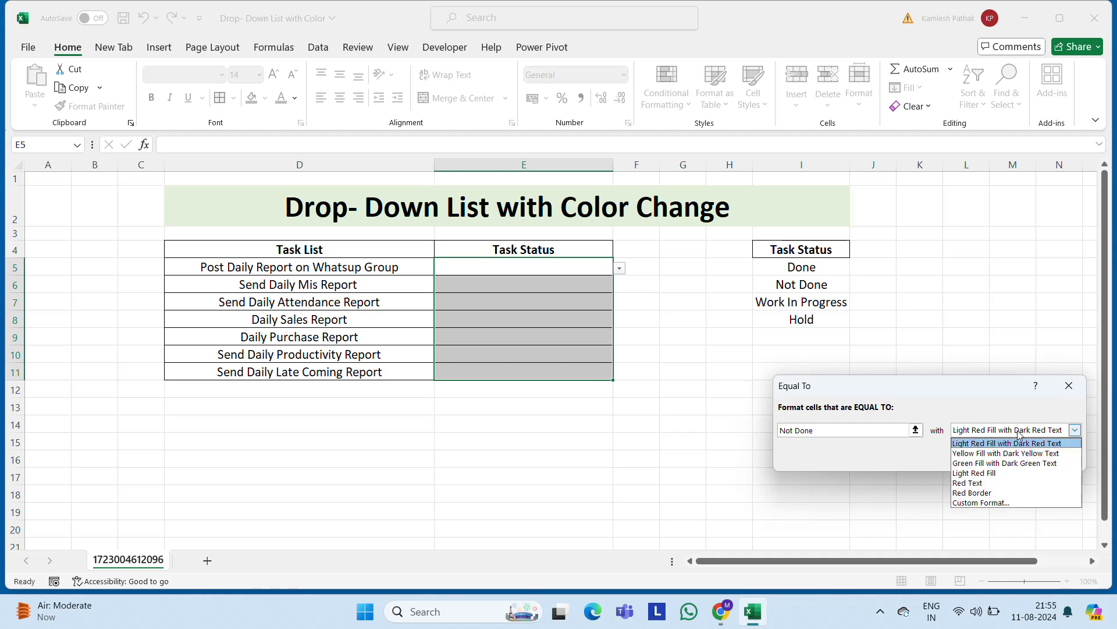
click(986, 503)
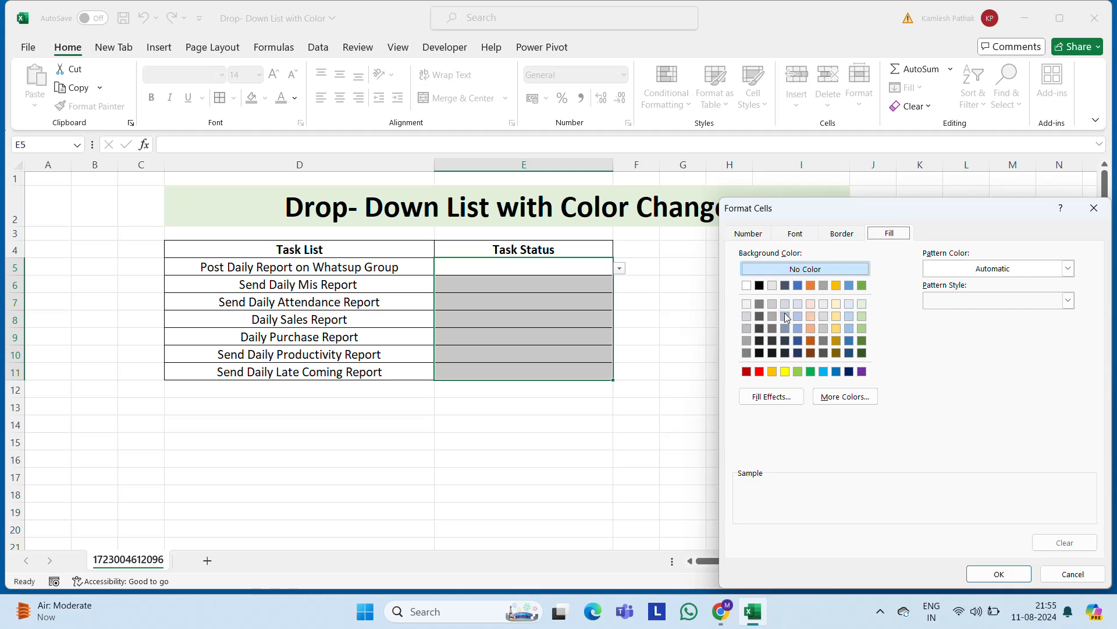
click(760, 371)
click(999, 574)
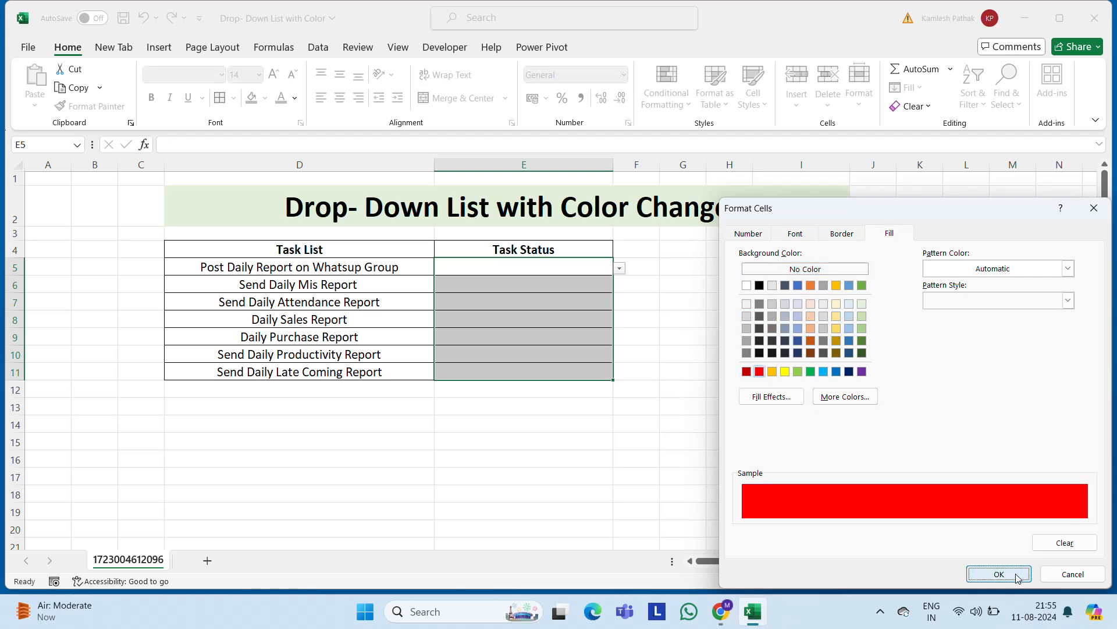
click(1000, 457)
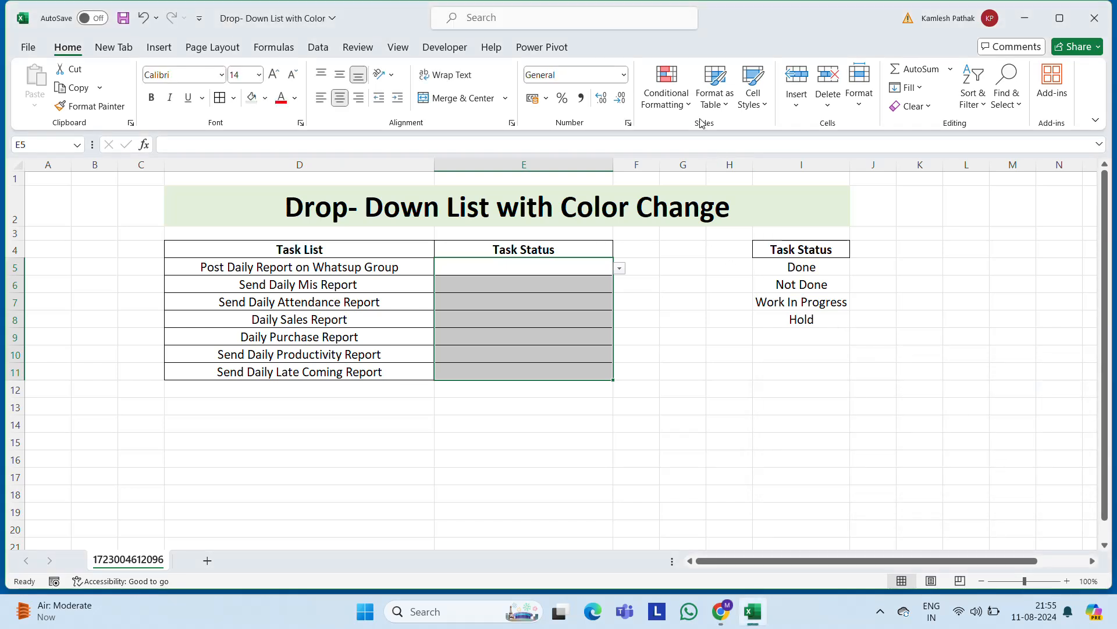
Add an Equal To conditional formatting rule on E5:E11 that fills cells containing "Work in Progress" with yellow
click(667, 99)
mouse_move(716, 135)
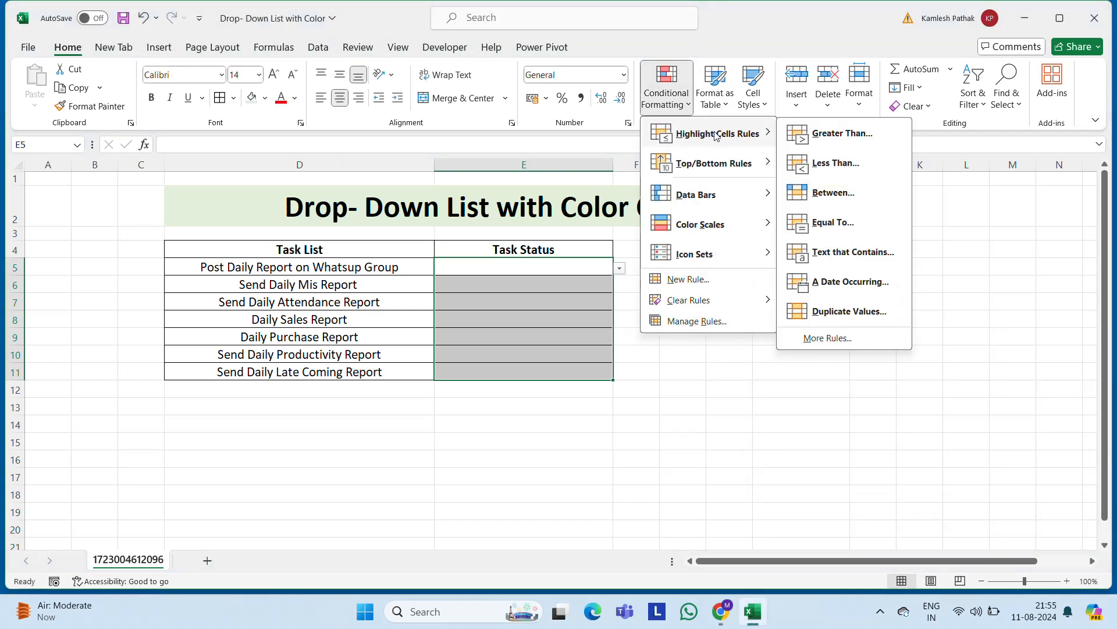
click(833, 223)
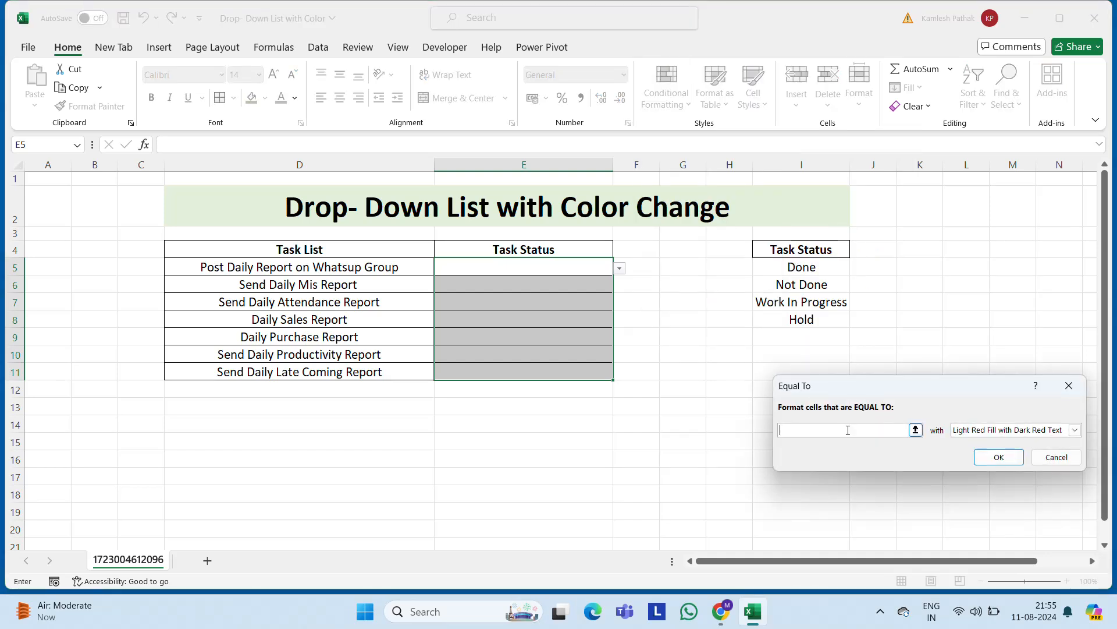
text(Work in Progress)
click(1038, 432)
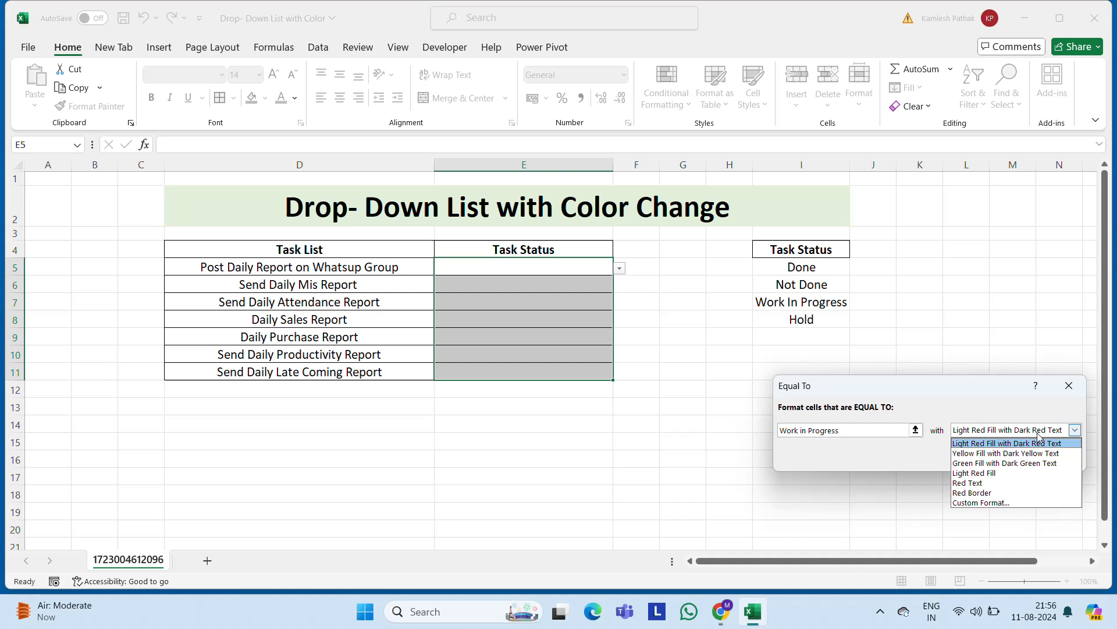
click(987, 503)
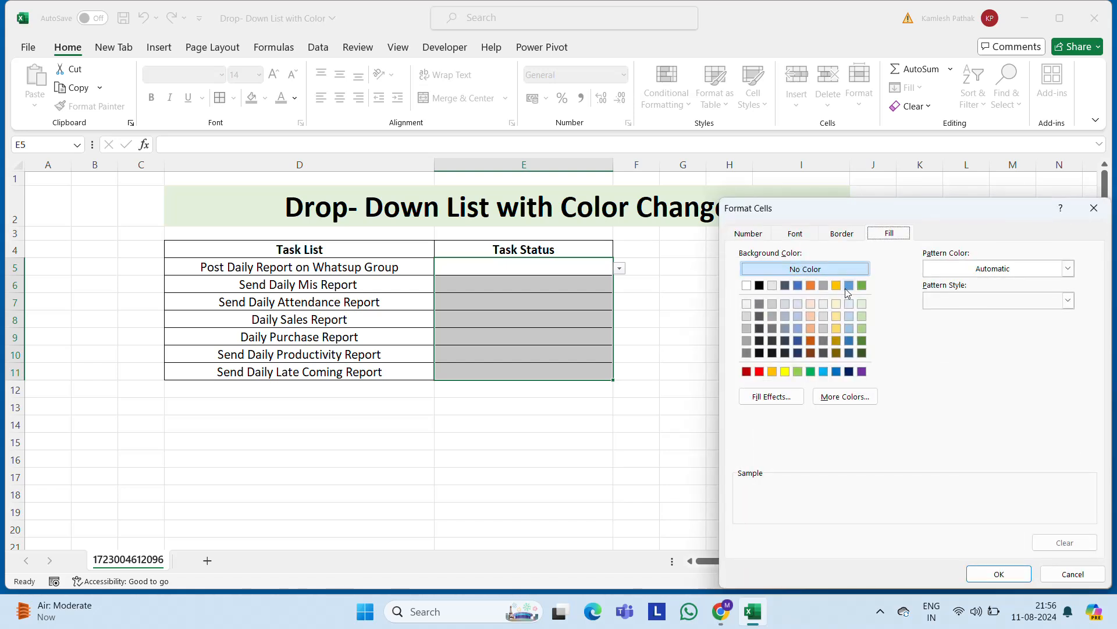
click(785, 371)
click(1010, 574)
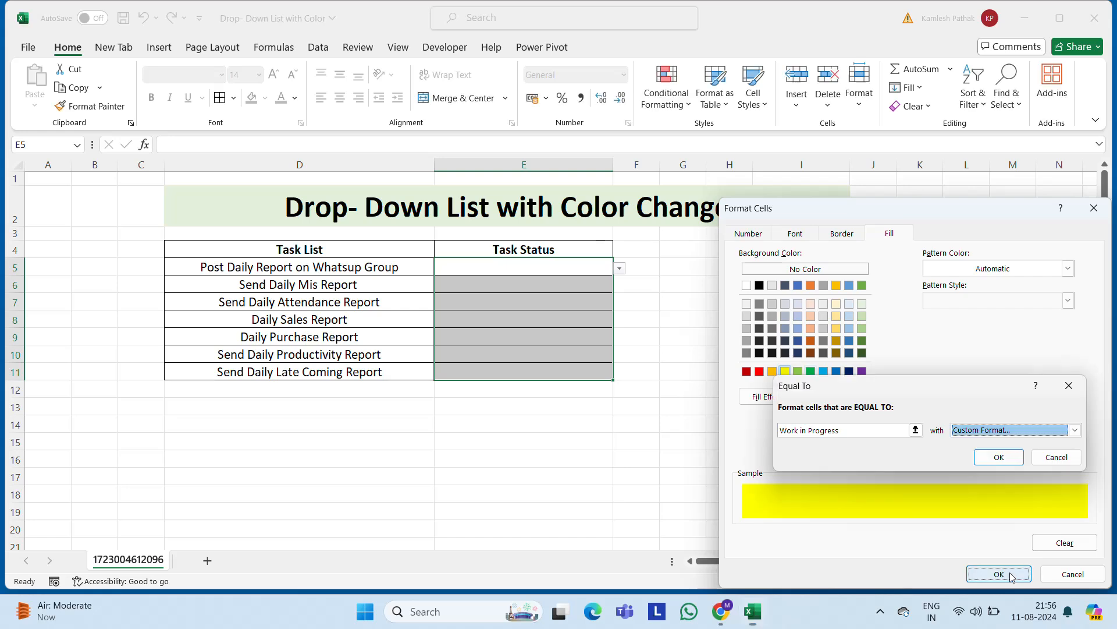
click(999, 458)
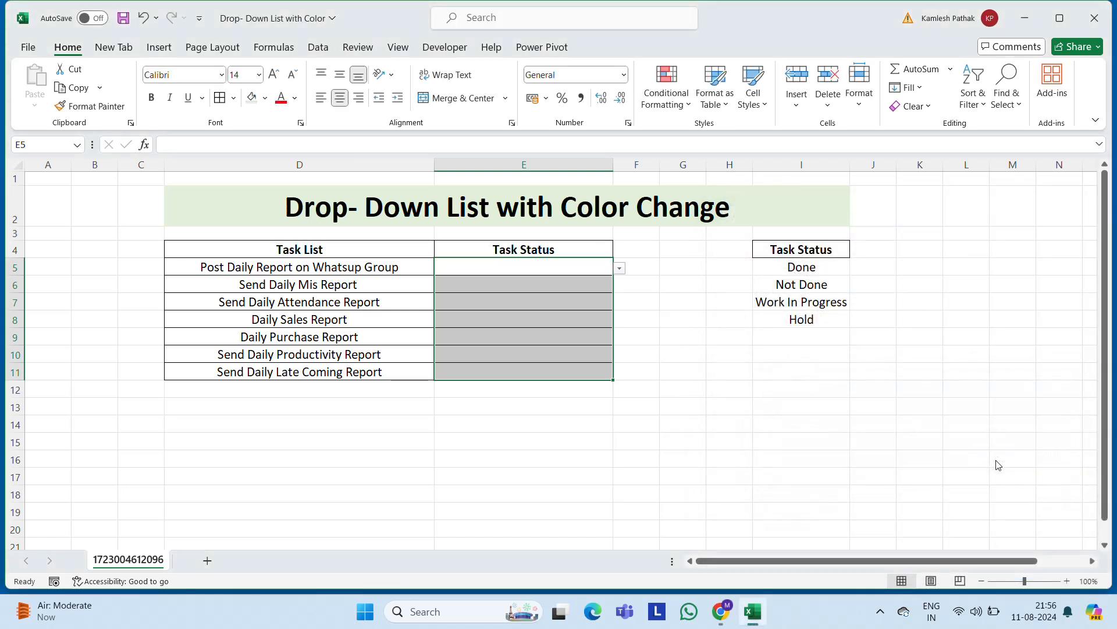
Add an Equal To conditional formatting rule on E5:E11 that fills cells containing "Hold" with light orange
click(688, 106)
mouse_move(728, 133)
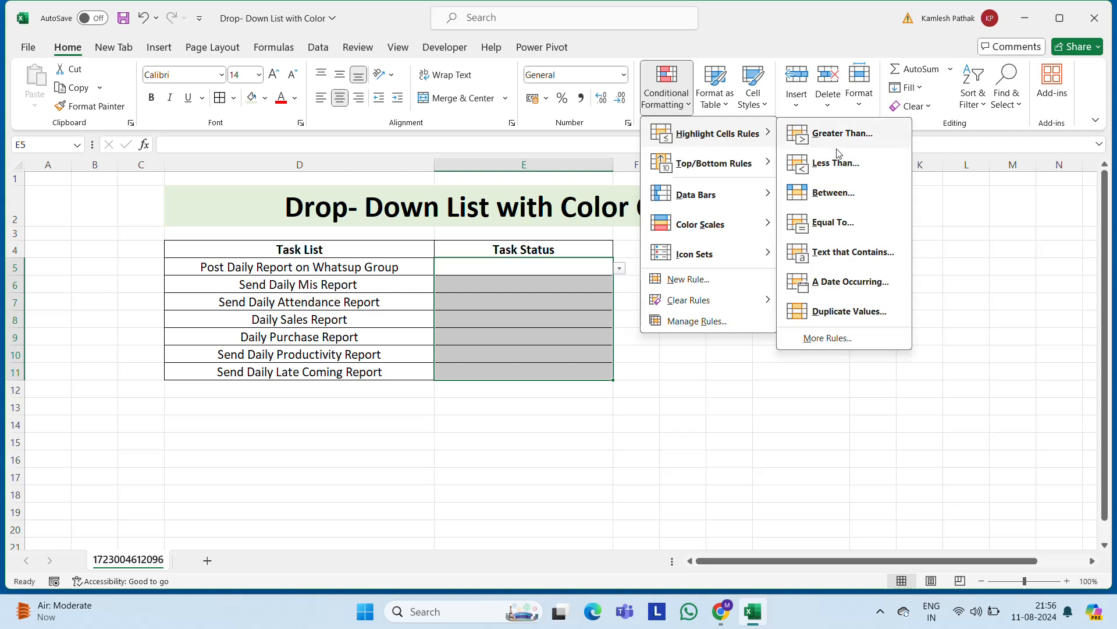
click(839, 226)
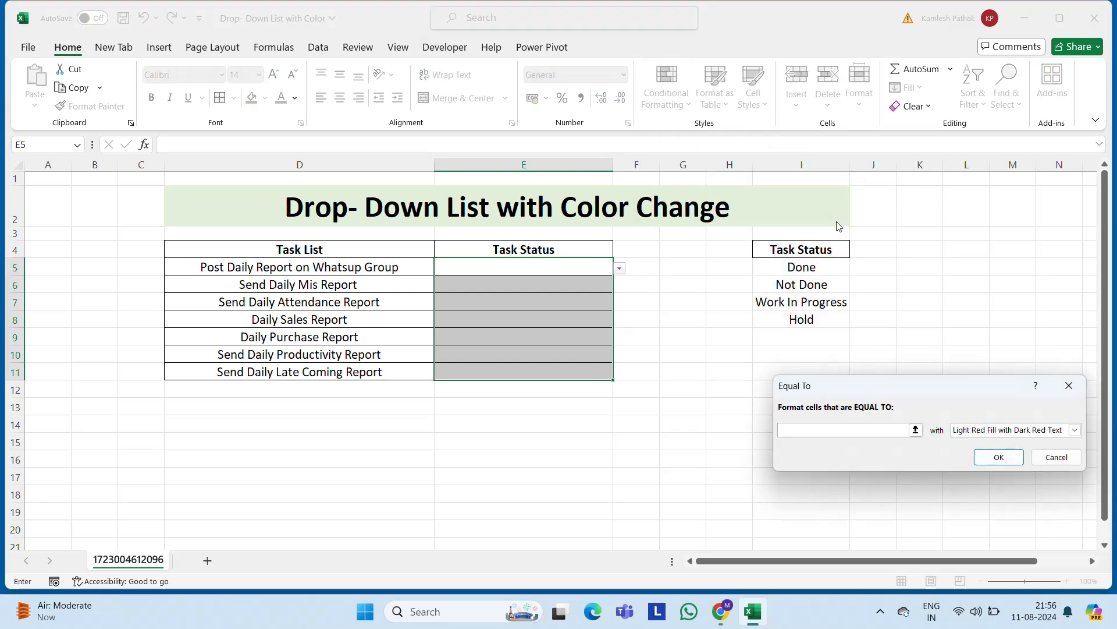
text(Hold)
click(1075, 429)
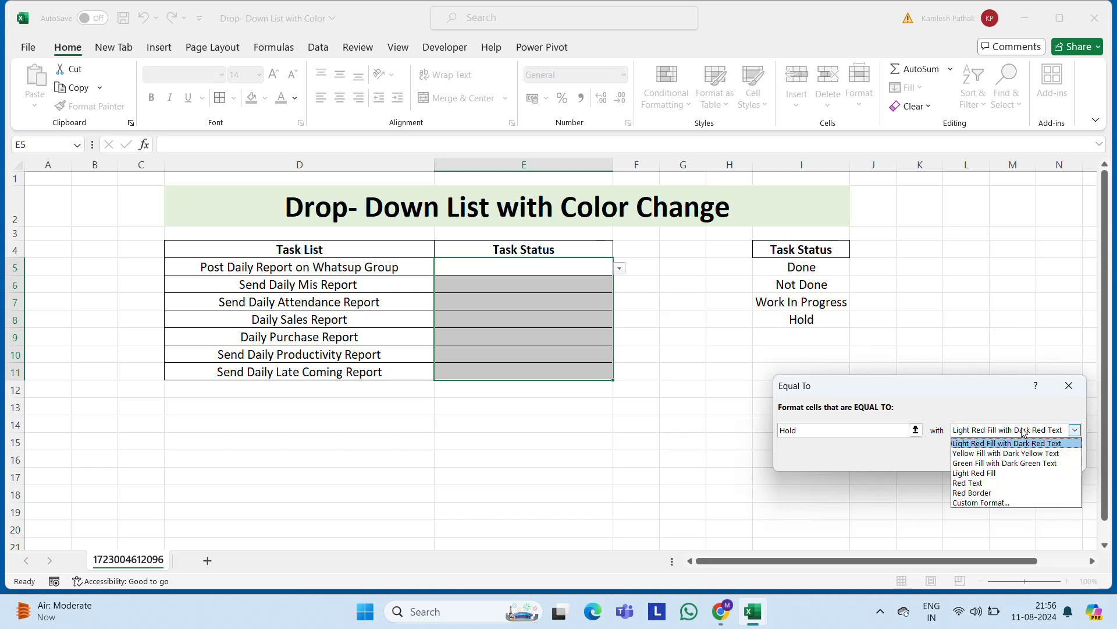
click(987, 502)
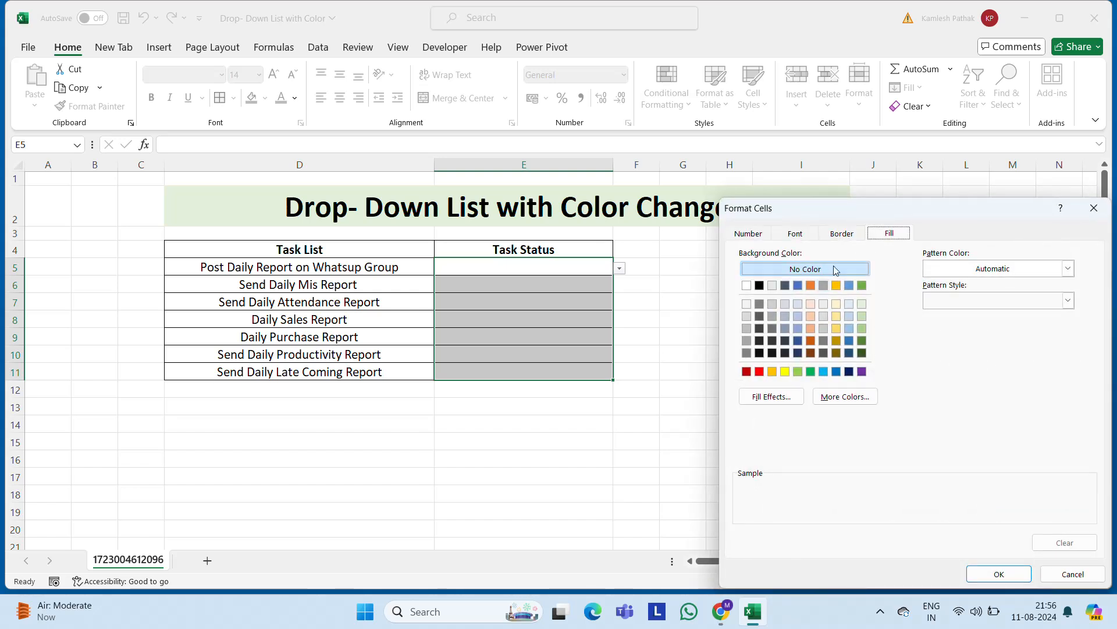
click(811, 327)
click(1001, 577)
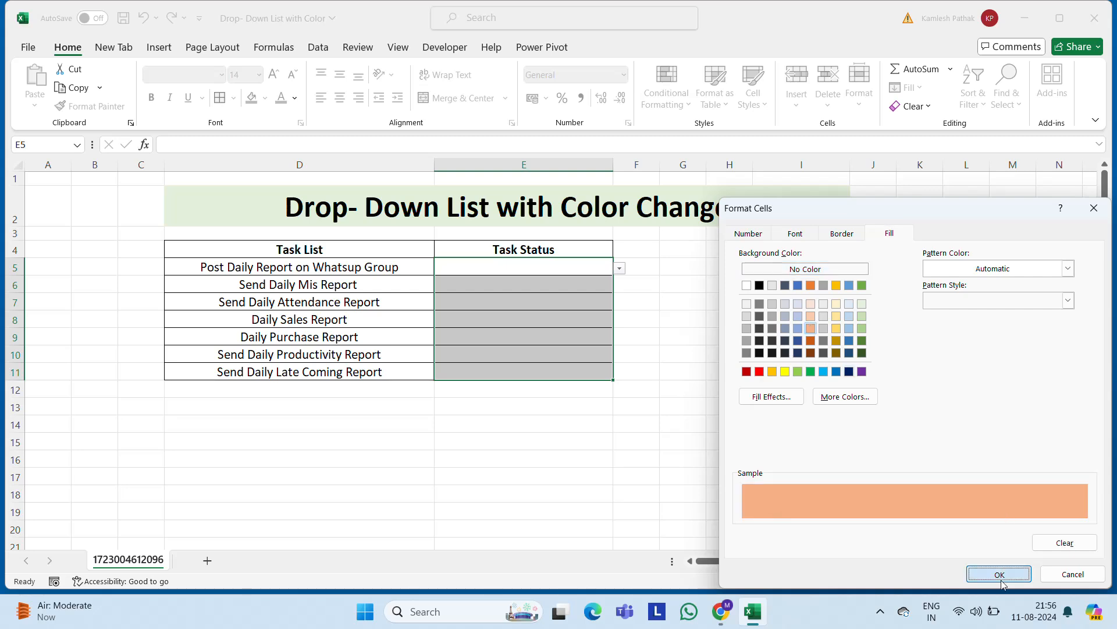
click(999, 458)
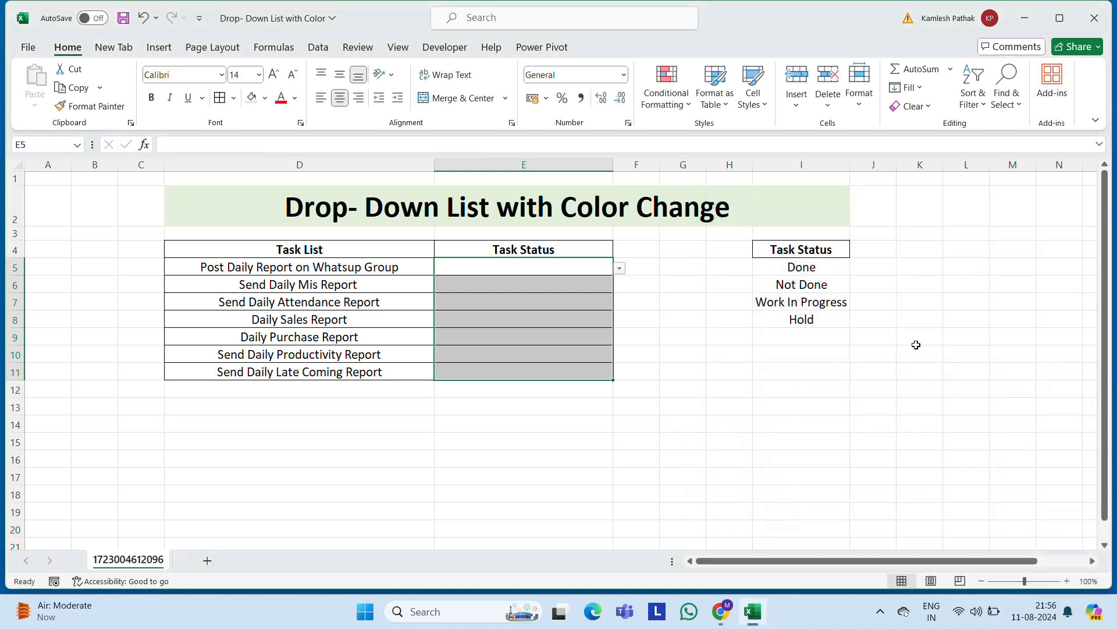
Set the status of the Post Daily Report on Whatsup Group task in cell E5 to Done
click(574, 265)
key(Left)
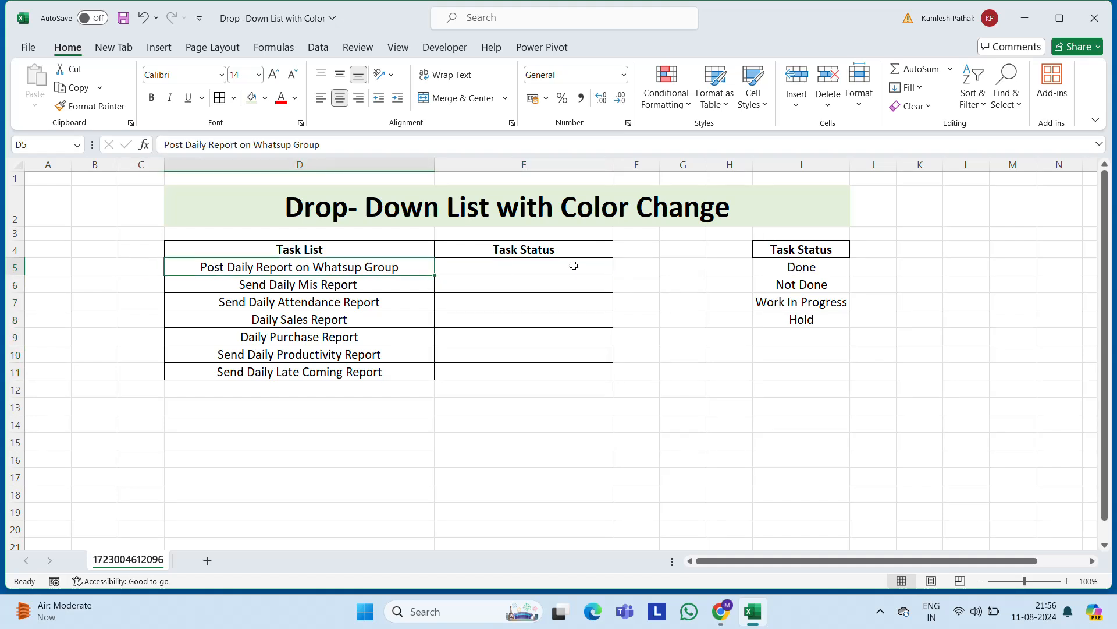
click(574, 265)
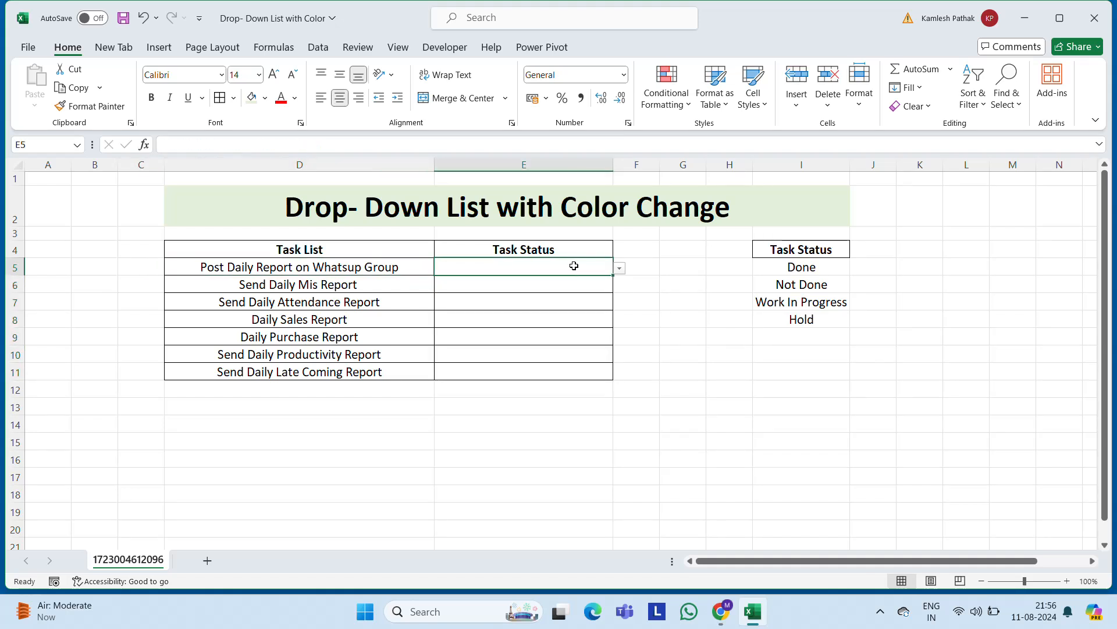
click(620, 267)
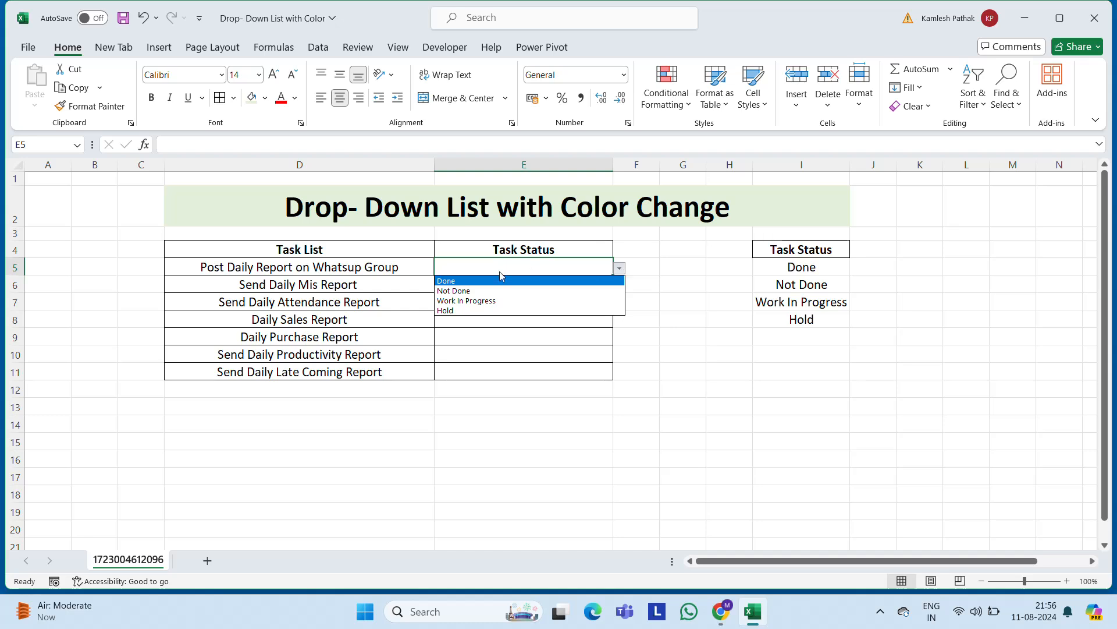
click(485, 282)
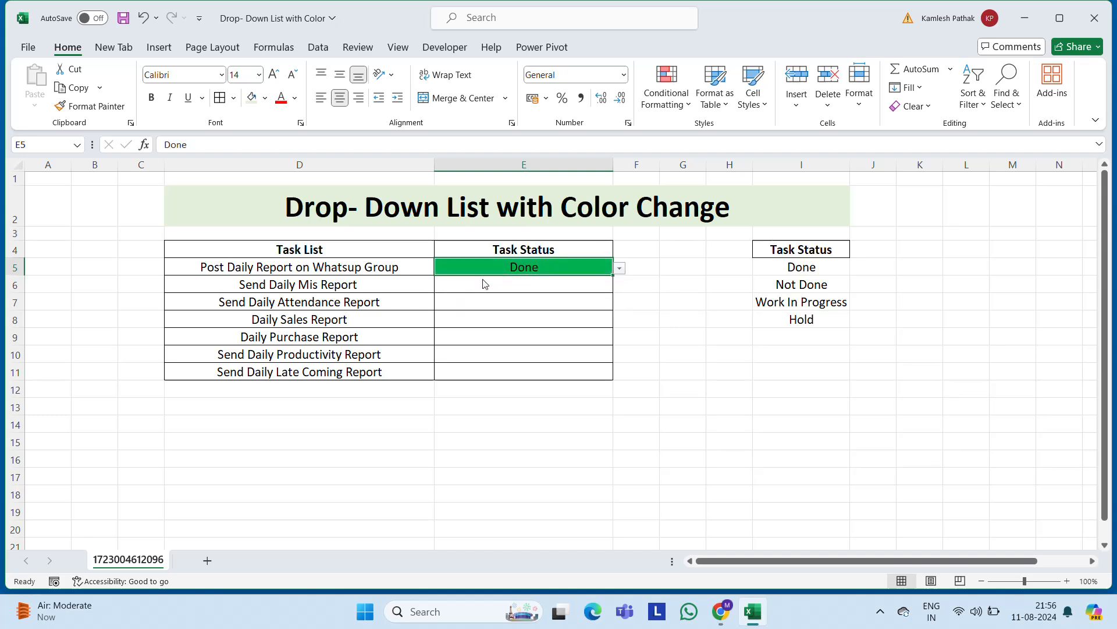
Set the status of Send Daily Mis Report to Not Done and of Send Daily Attendance Report to Work In Progress
click(552, 287)
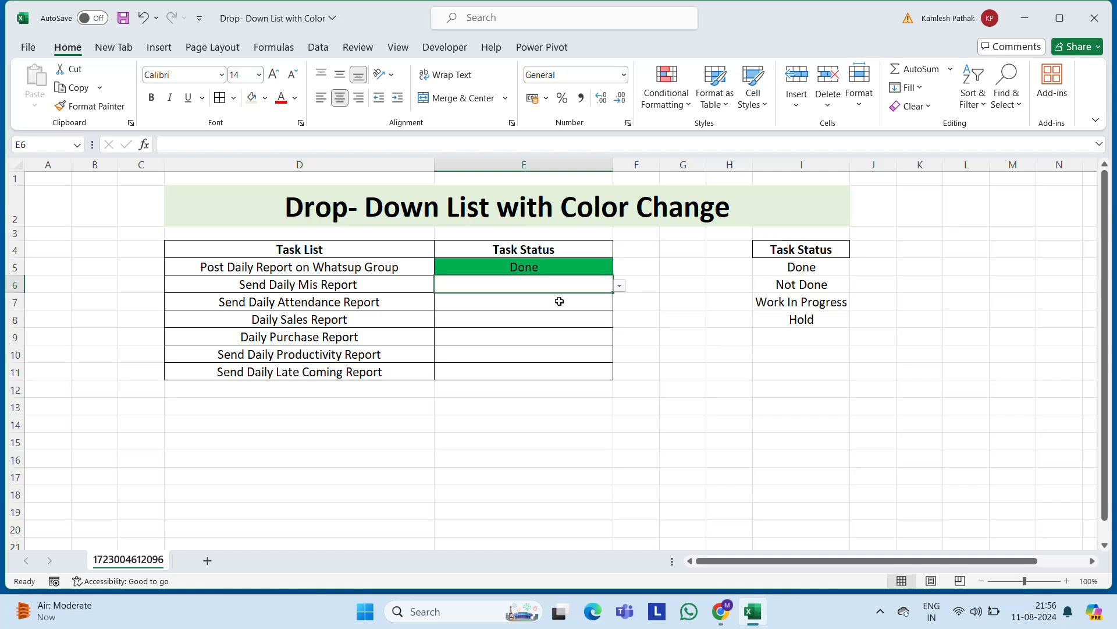
click(619, 286)
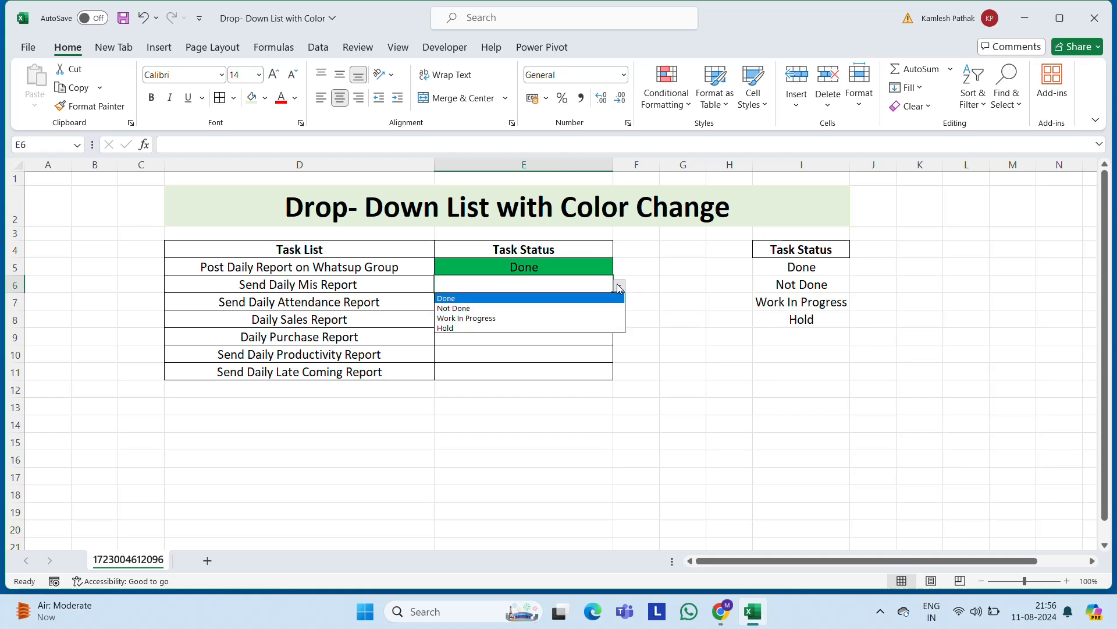
click(498, 309)
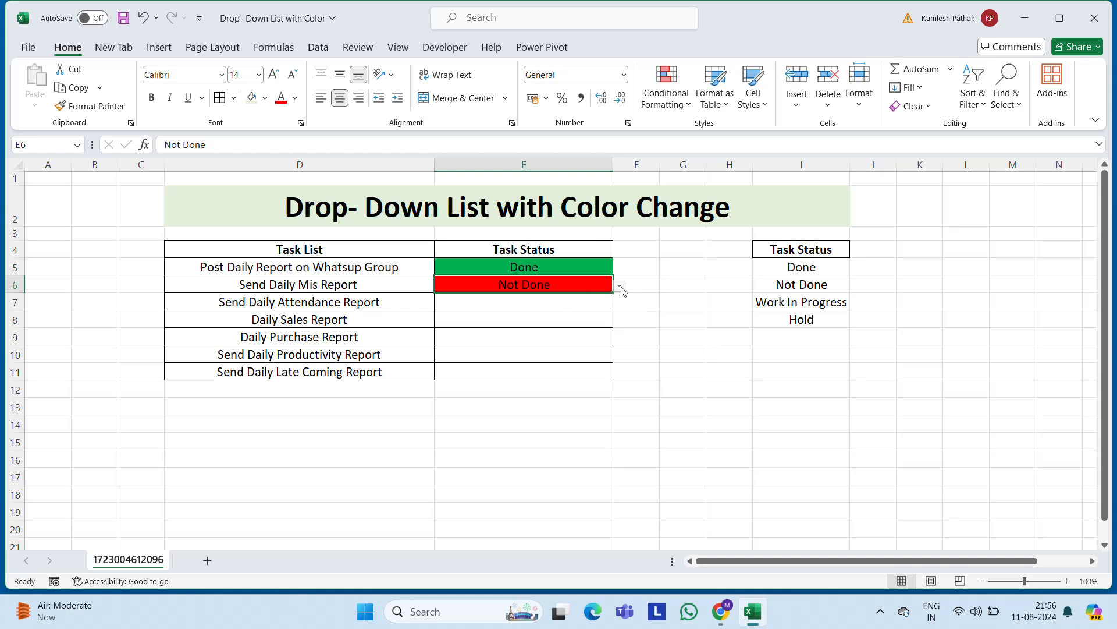
click(556, 302)
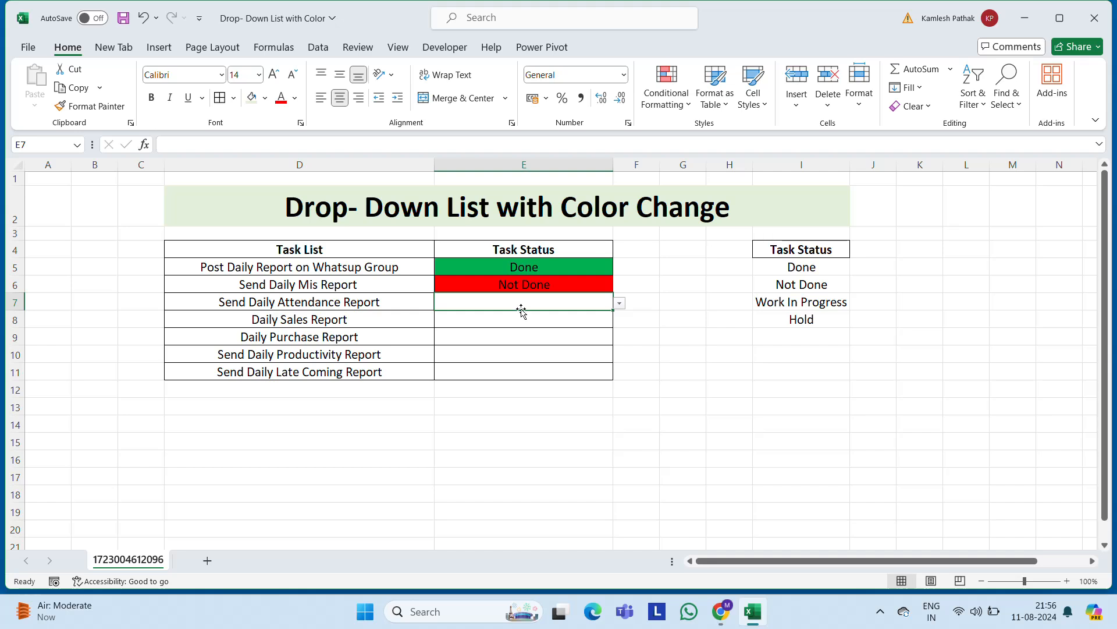
click(620, 304)
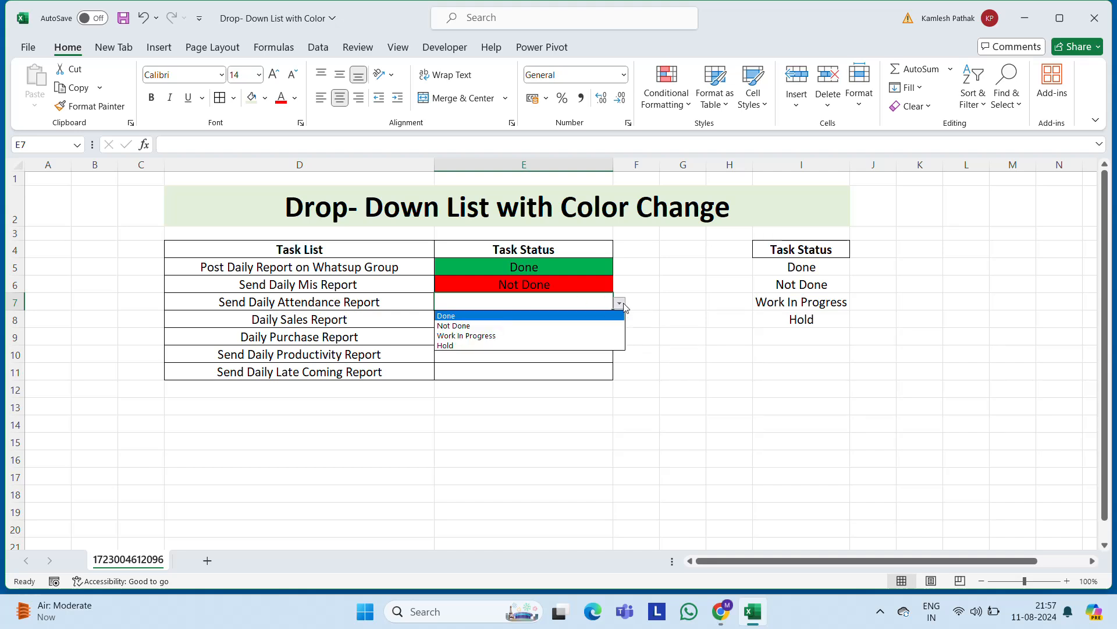
click(471, 336)
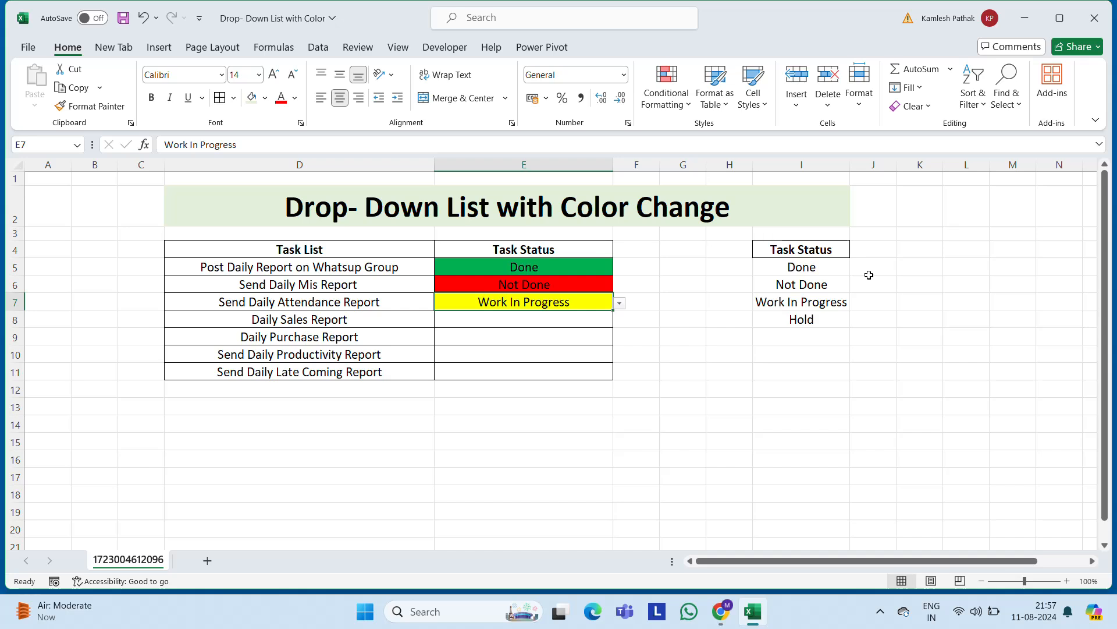
Set the status of the Daily Sales Report task in cell E8 to Hold
click(250, 321)
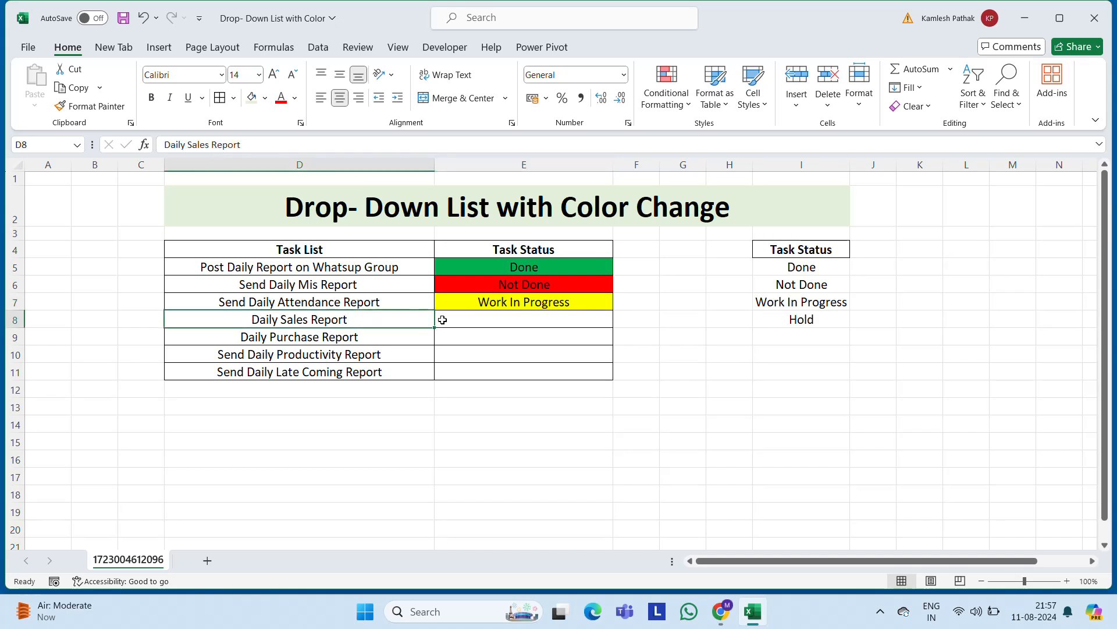
click(480, 320)
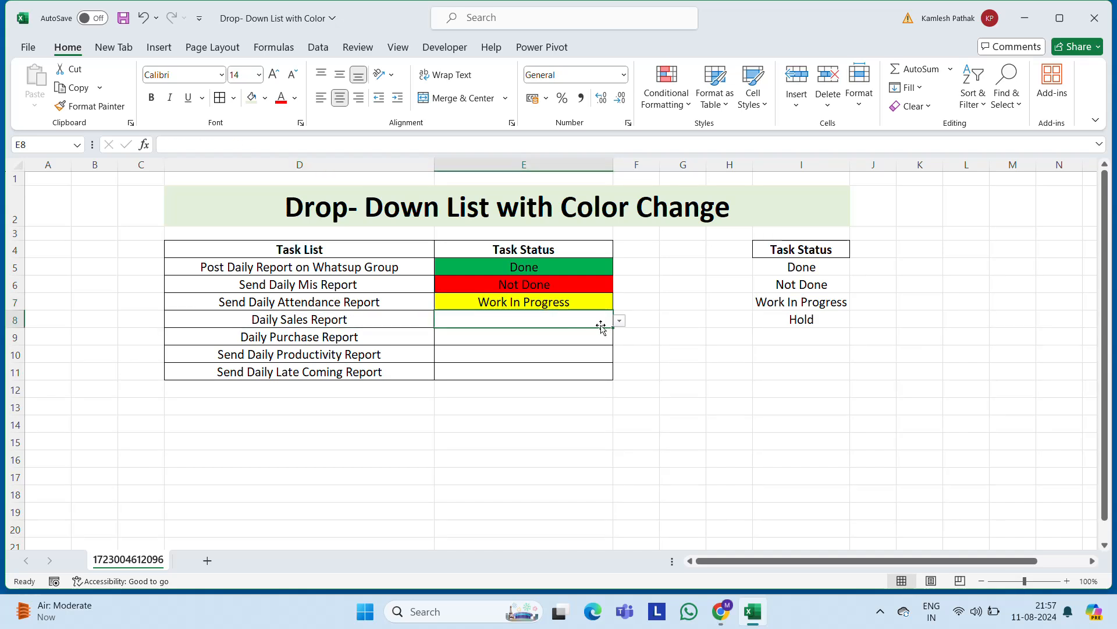
click(620, 322)
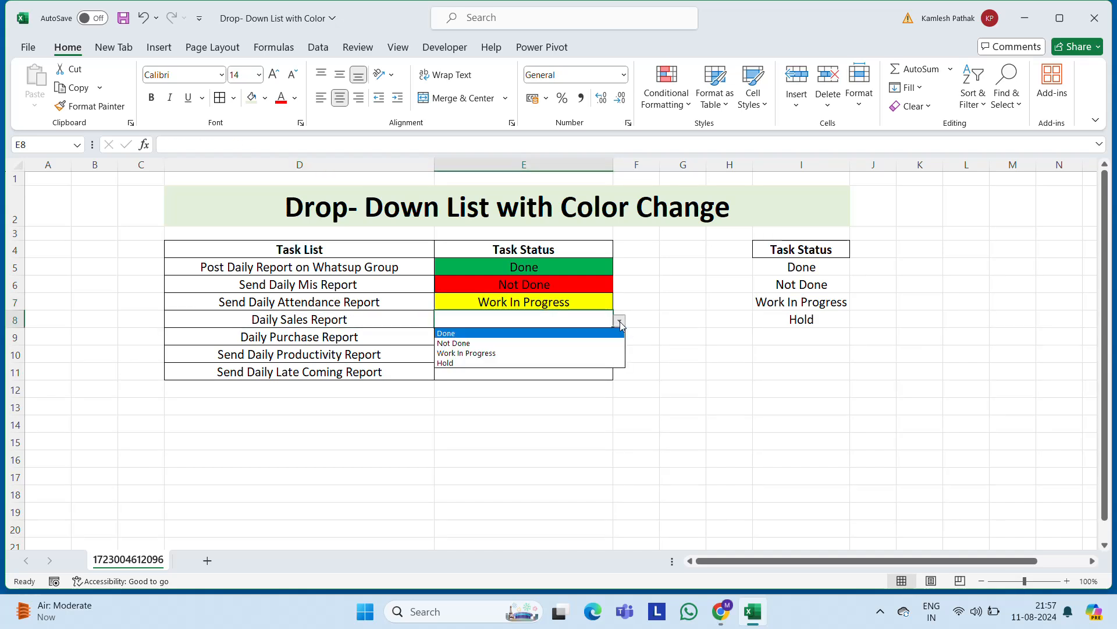
click(466, 363)
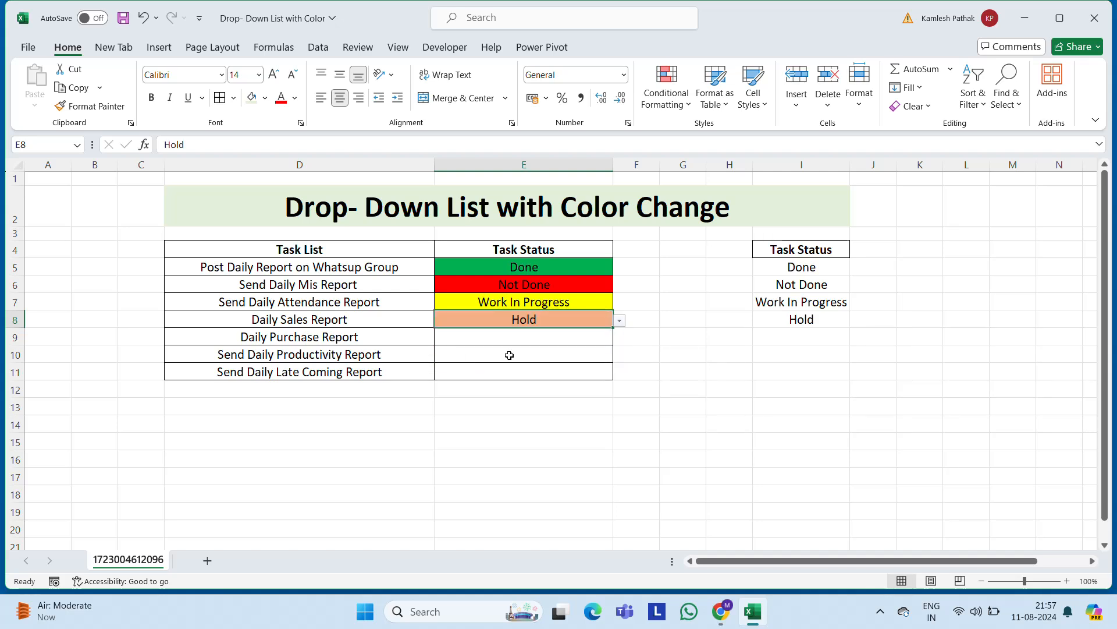
Copy the Done status from cell E5 to the Daily Purchase Report task in cell E9
click(308, 337)
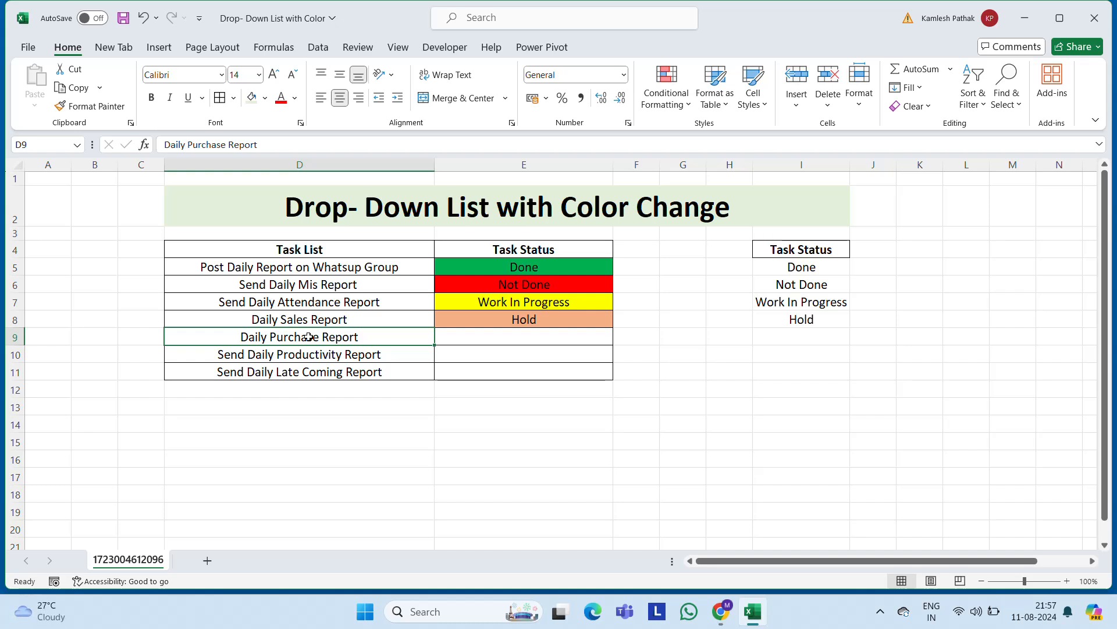
click(528, 267)
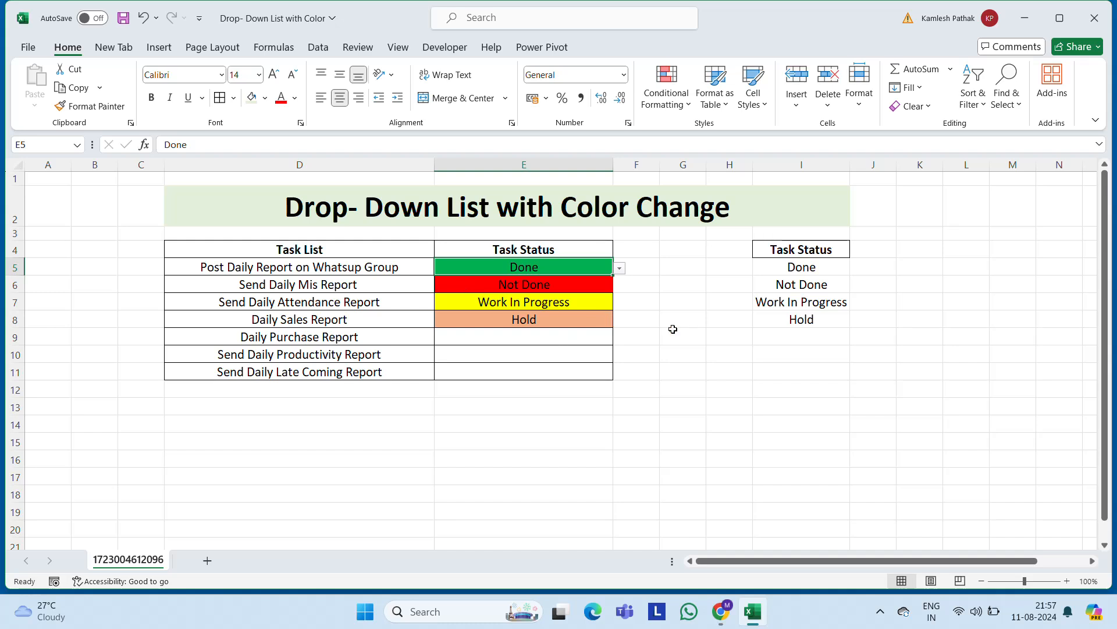
key(Down)
key(Up)
key(ctrl+c)
key(Down)
key(Down)
key(Down)
key(Down)
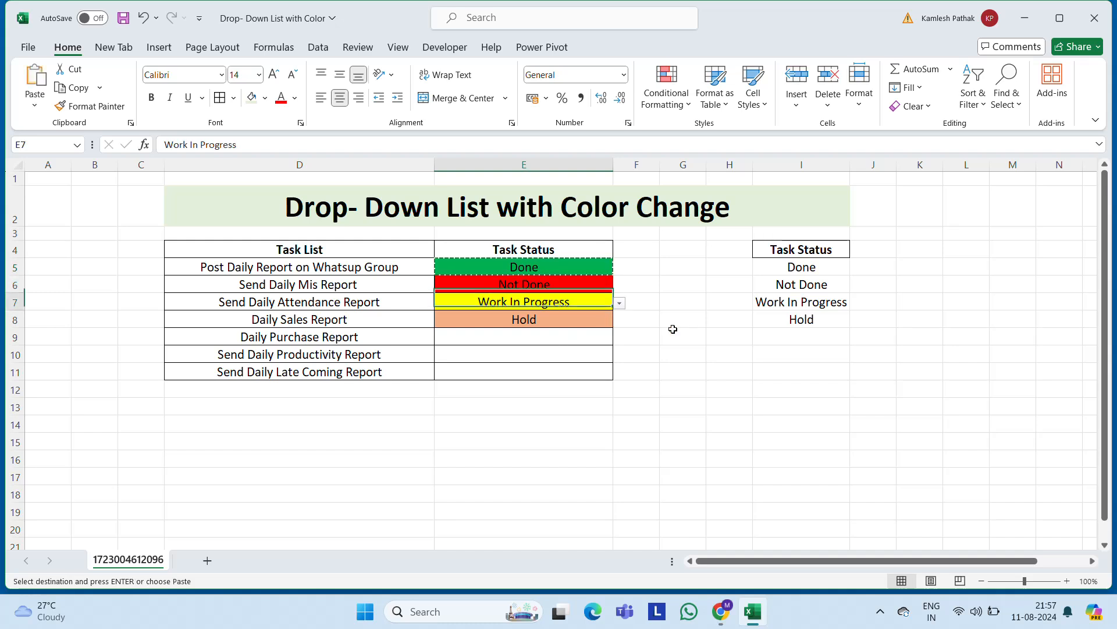
key(ctrl+v)
Copy the Work In Progress status from cell E7 to the Send Daily Productivity Report task in cell E10
key(Down)
key(Up)
key(Up)
key(Up)
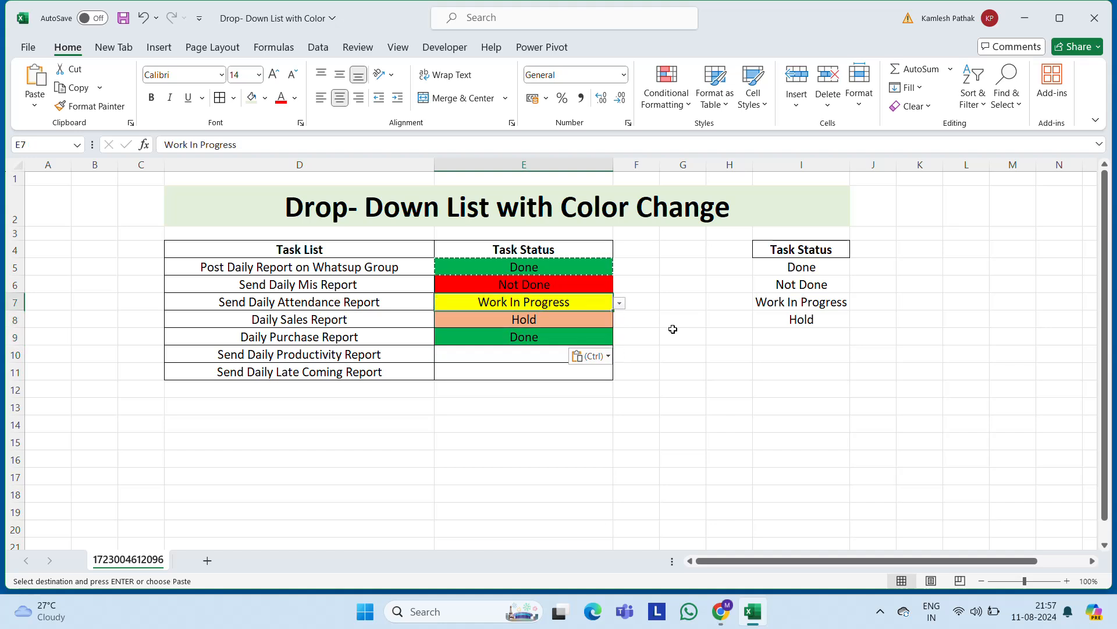
key(ctrl+c)
key(Down)
key(Down)
key(Down)
key(ctrl+v)
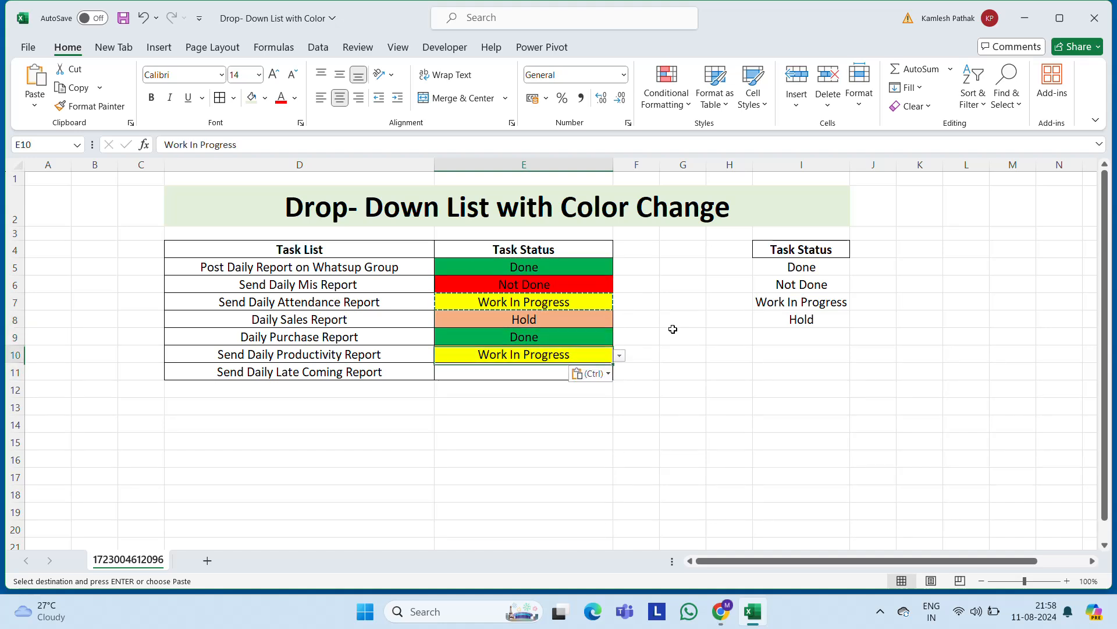
Copy the Done status from cell E9 to the Send Daily Late Coming Report task in cell E11
key(Up)
key(ctrl+c)
key(Down)
key(Down)
key(ctrl+v)
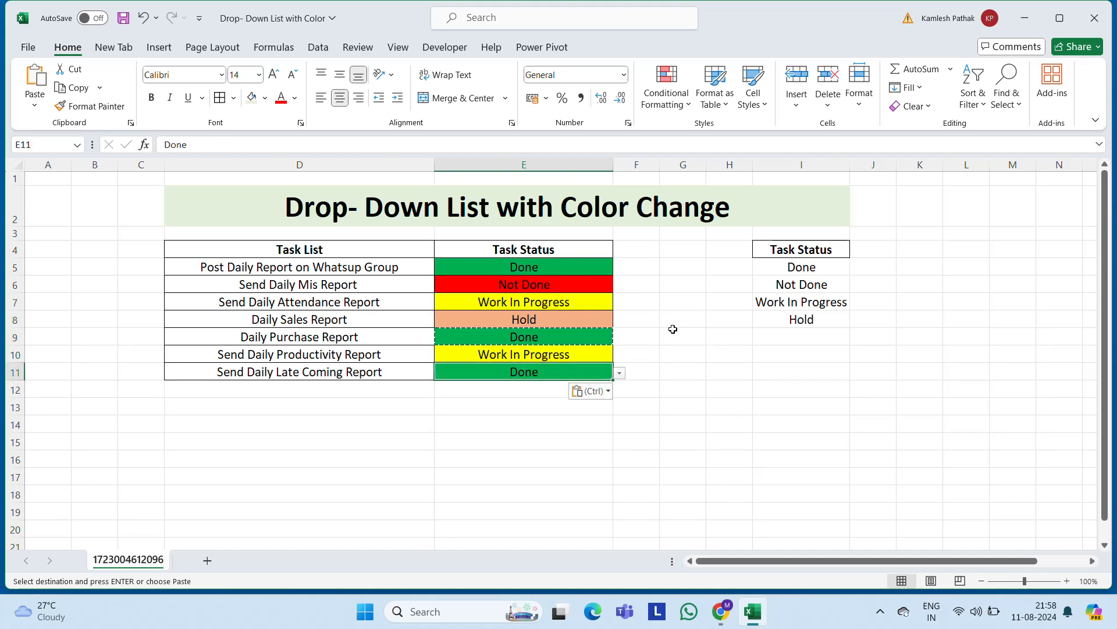
key(Escape)
Clear the conditional formatting rules from the Task Status cells E5:E11
key(Down)
key(Up)
key(Up)
key(Up)
key(Up)
key(Up)
key(Up)
key(Up)
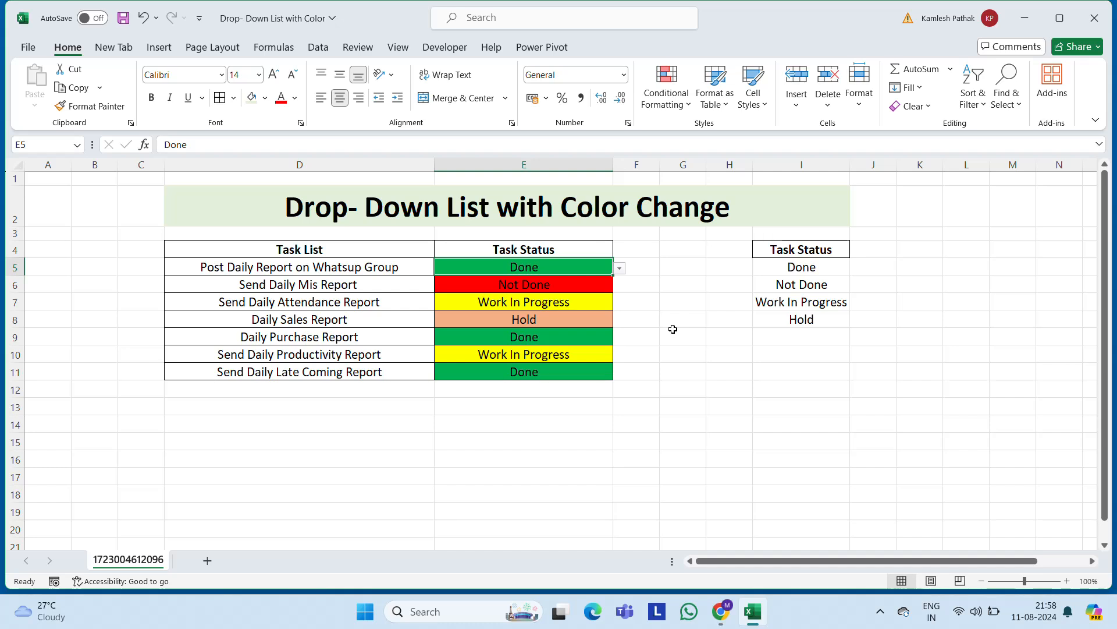
key(ctrl+shift+Down)
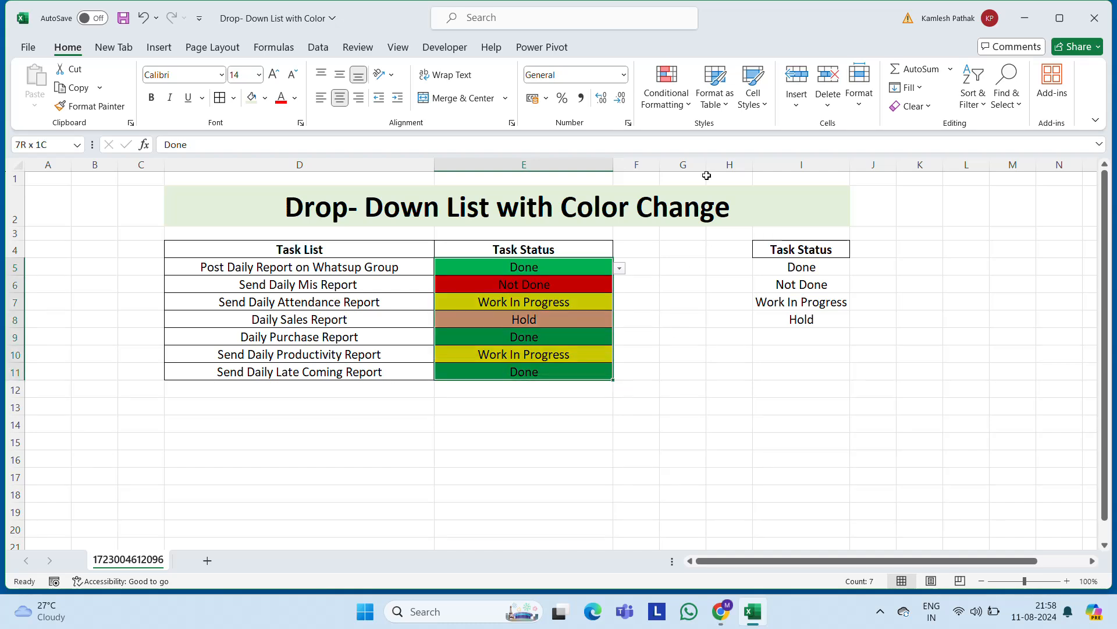
click(689, 105)
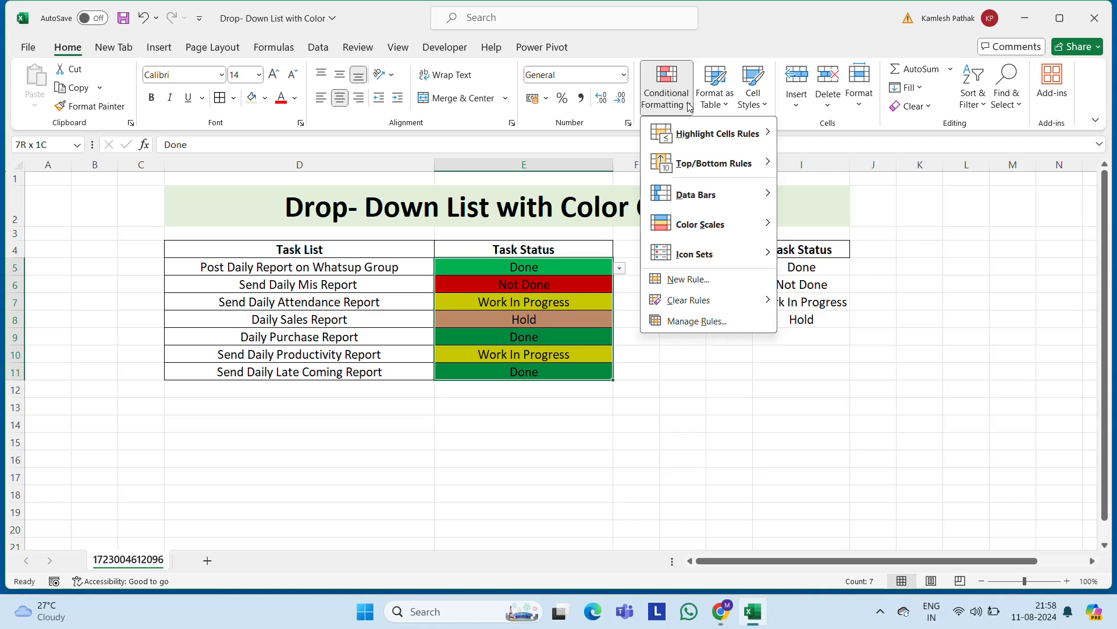
mouse_move(706, 301)
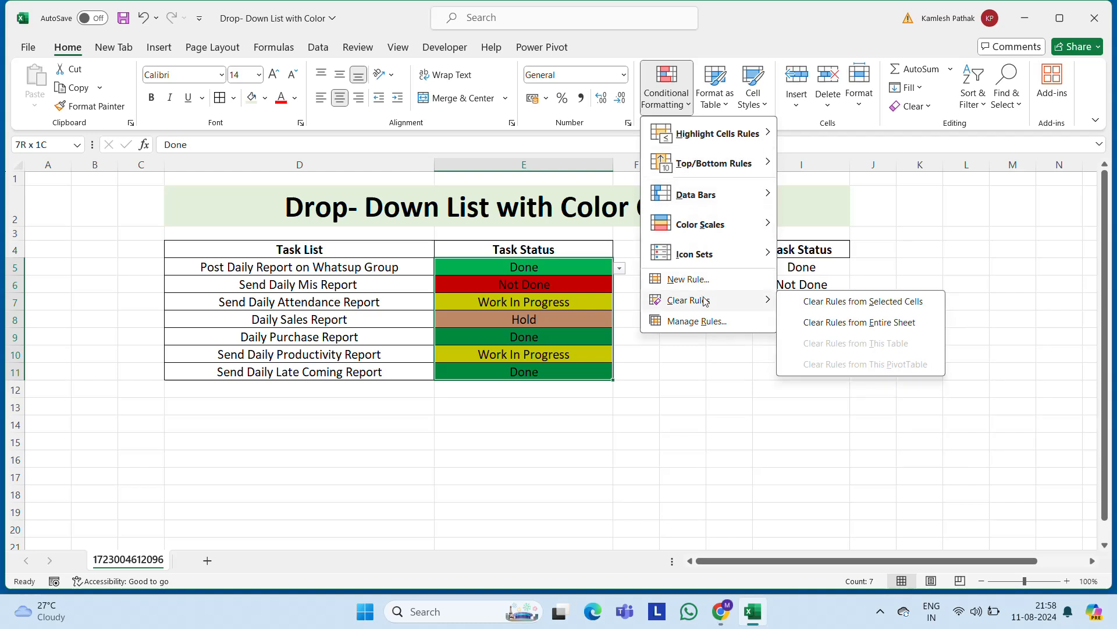
click(810, 301)
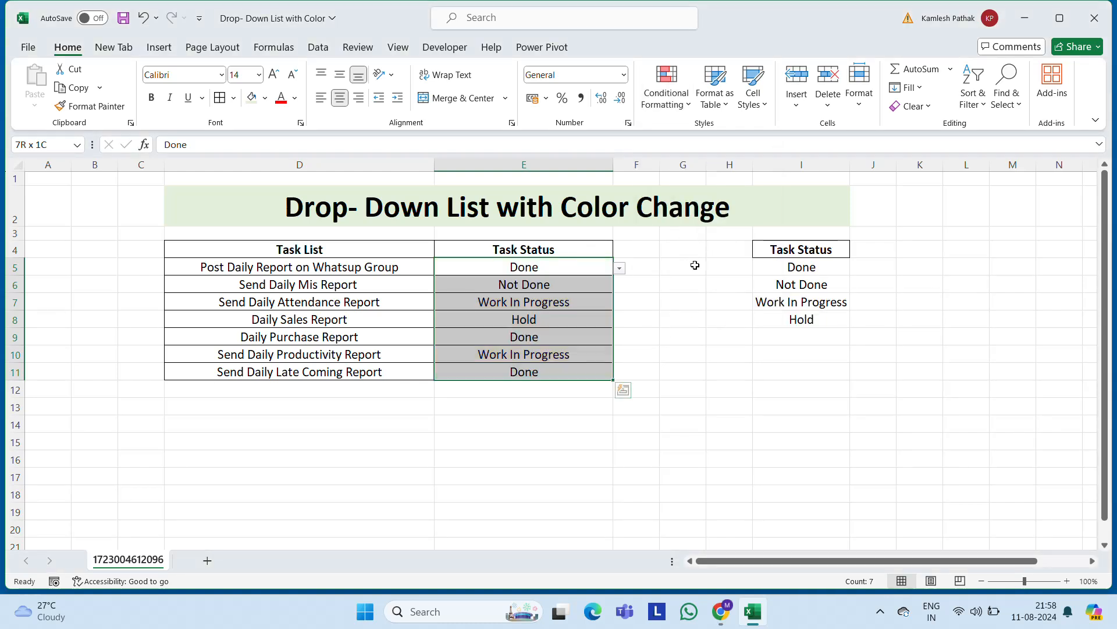
Add an Equal To conditional formatting rule on E5:E11 that gives "Done" cells Green Fill with Dark Green Text
click(669, 271)
key(Left)
key(Left)
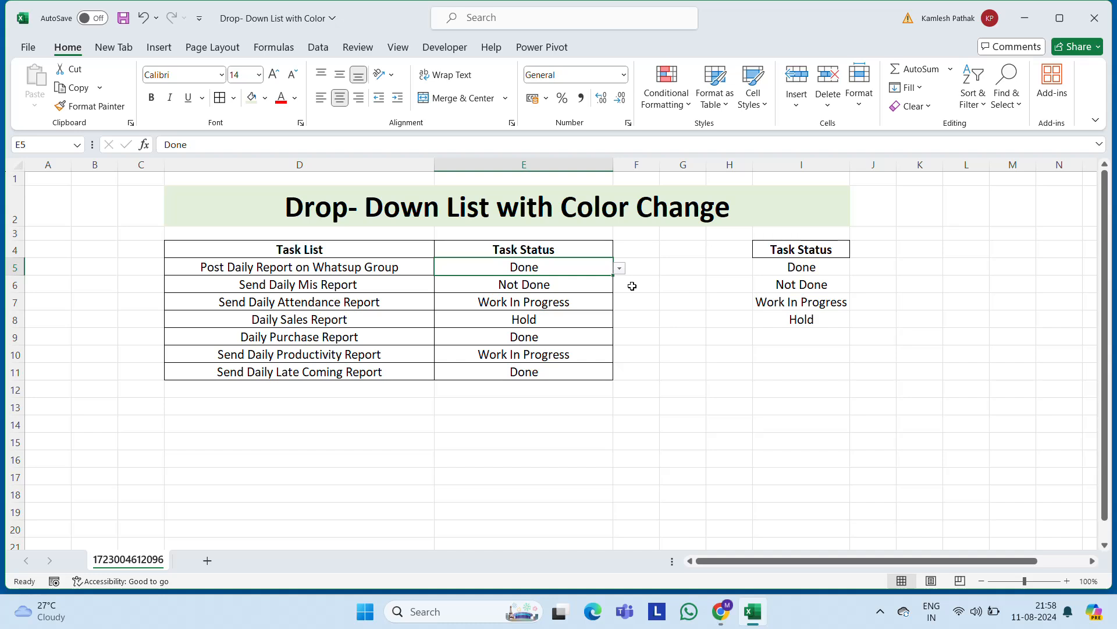
key(shift+Down)
key(shift+Down)
key(shift+Down)
key(shift+Down)
key(shift+Down)
key(shift+Down)
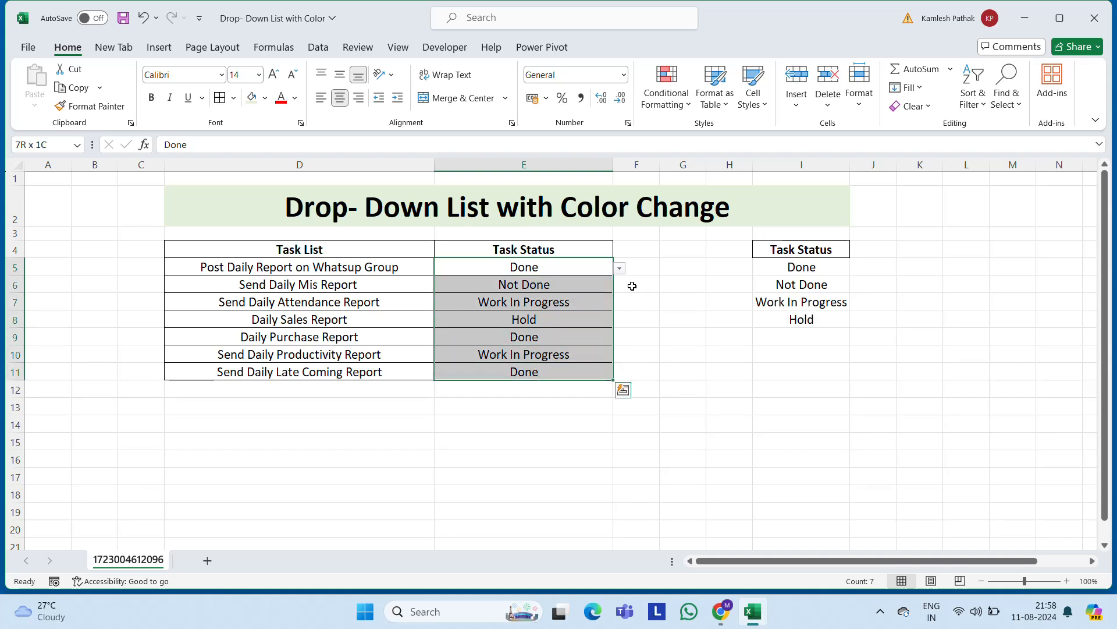
click(687, 103)
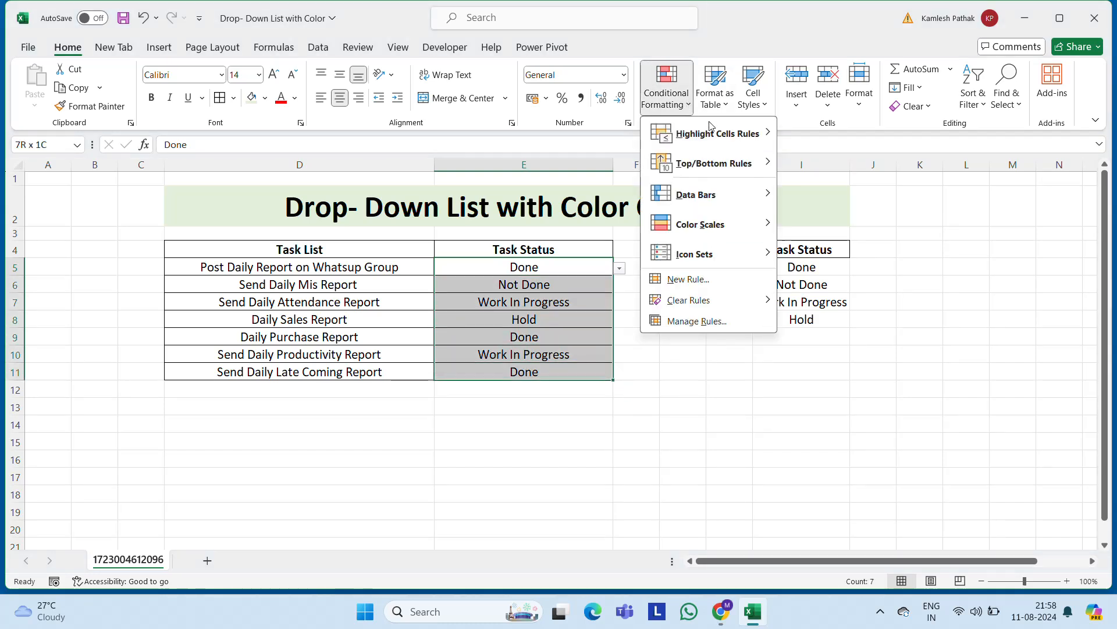
mouse_move(727, 133)
click(839, 220)
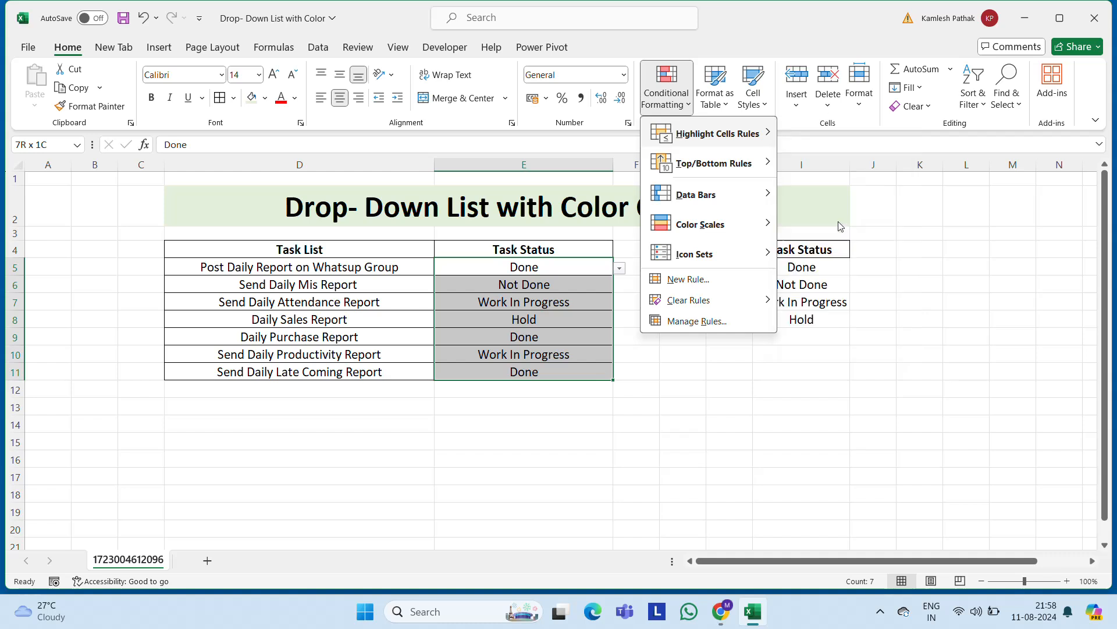
text(D)
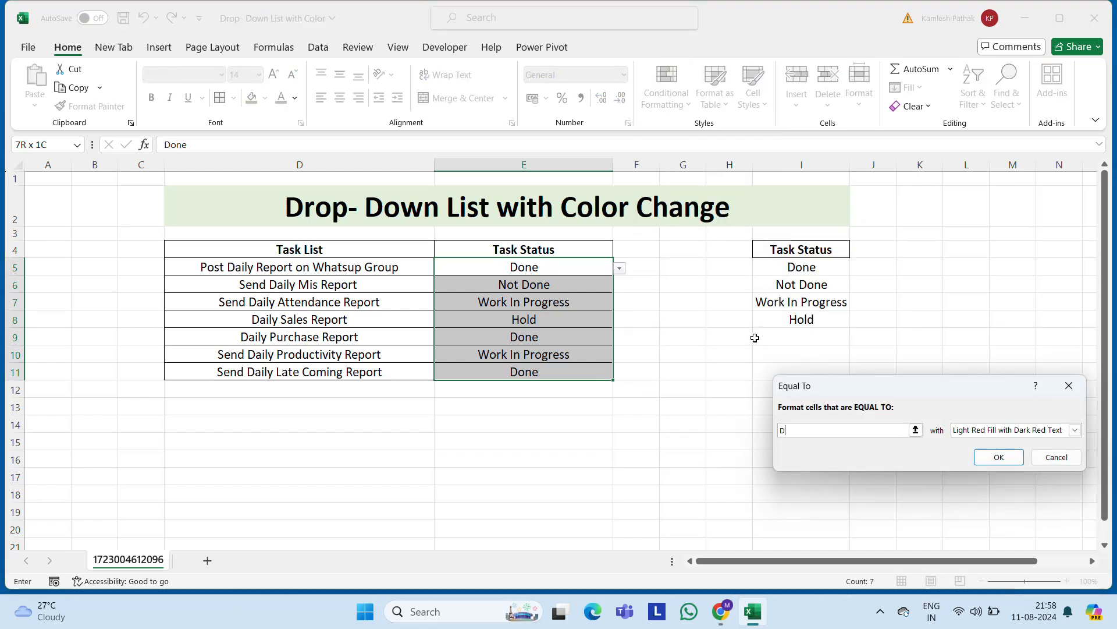
text(one)
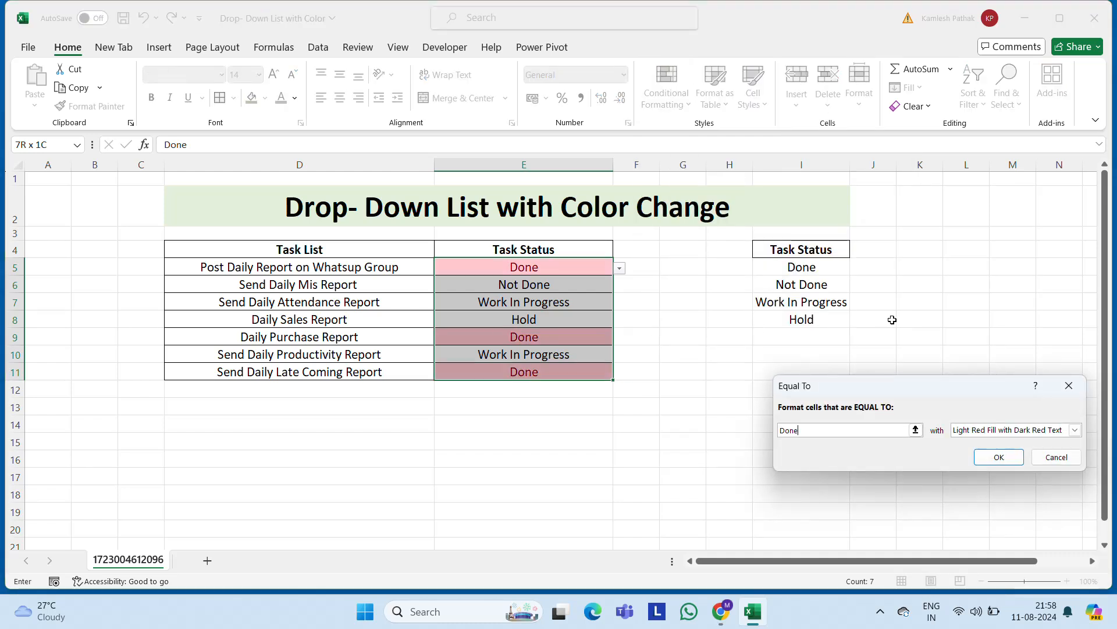
click(1016, 430)
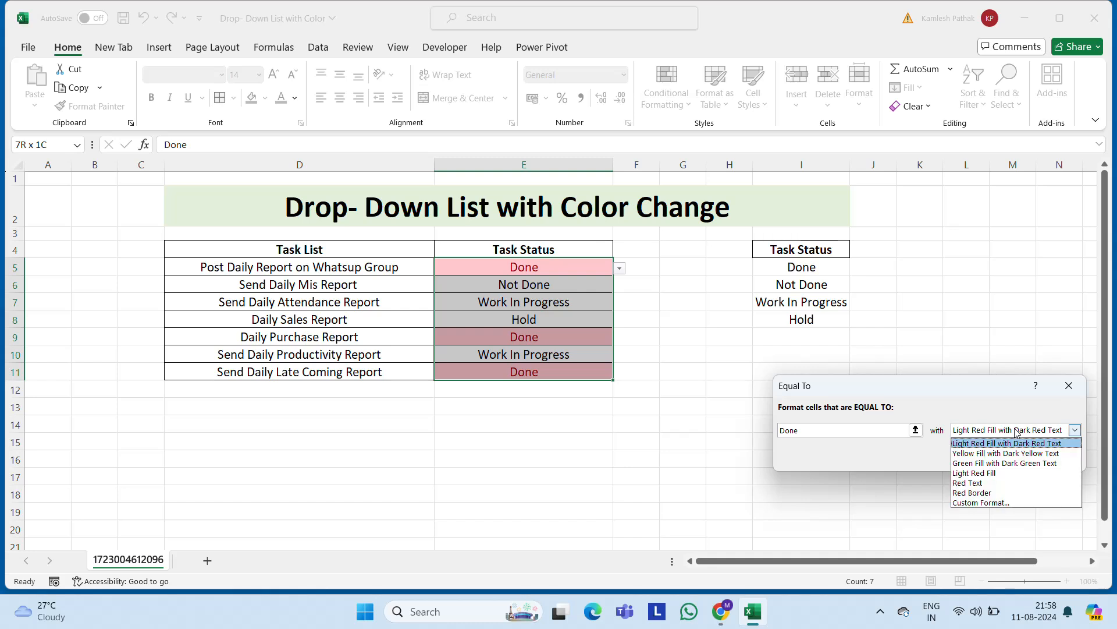
click(1026, 469)
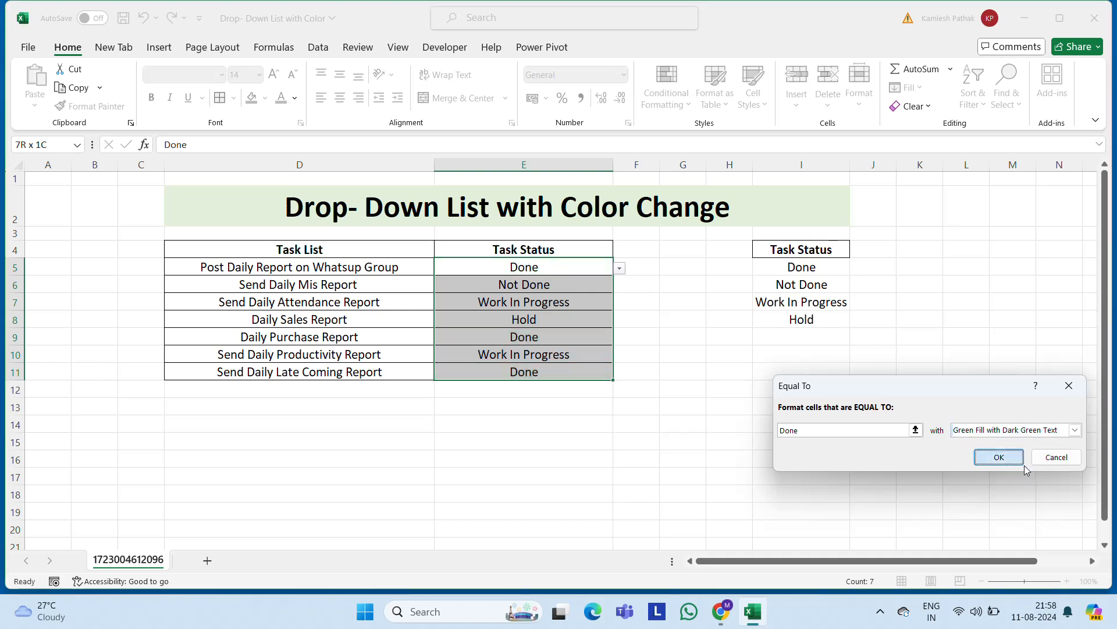
click(1023, 464)
click(547, 284)
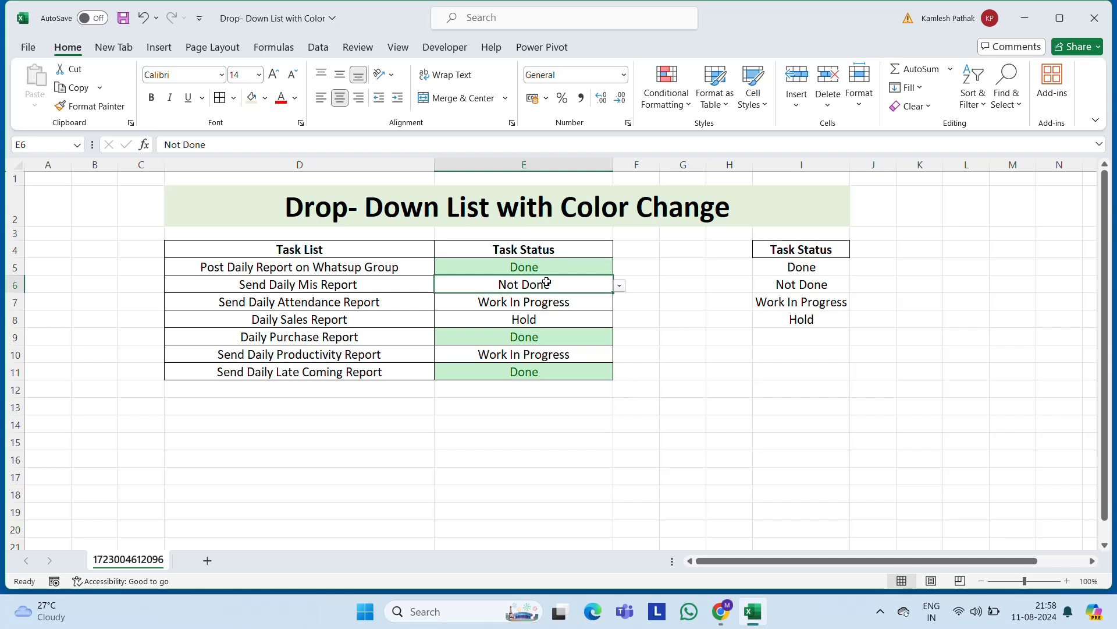
Add an Equal To conditional formatting rule on E5:E11 that gives "Not Done" cells Light Red Fill with Dark Red Text
click(579, 260)
key(ctrl+shift+Down)
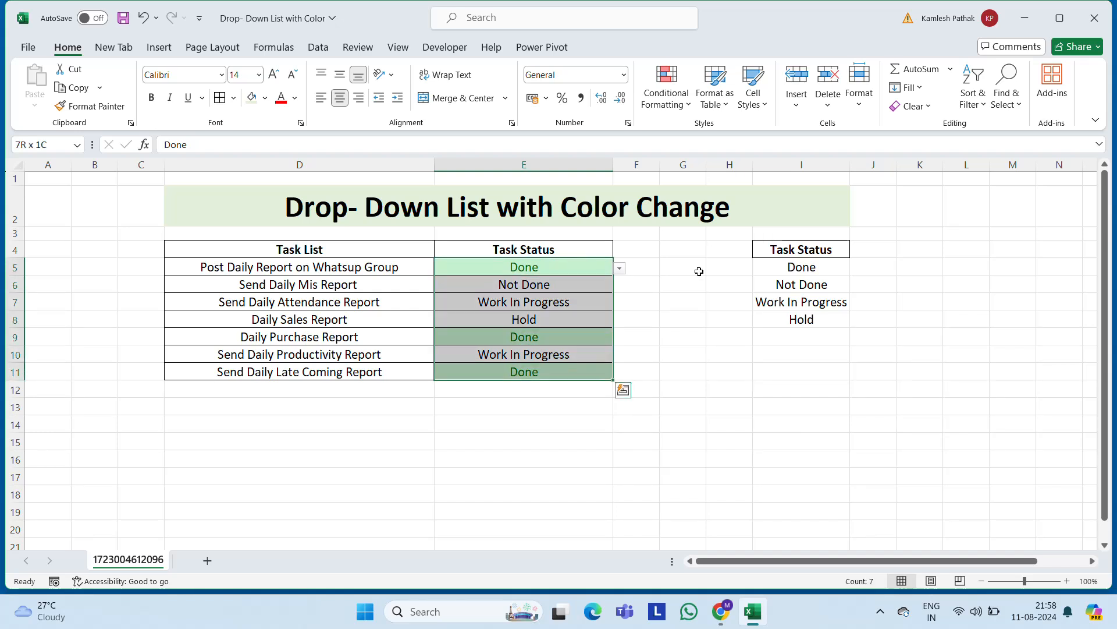
click(690, 105)
mouse_move(762, 152)
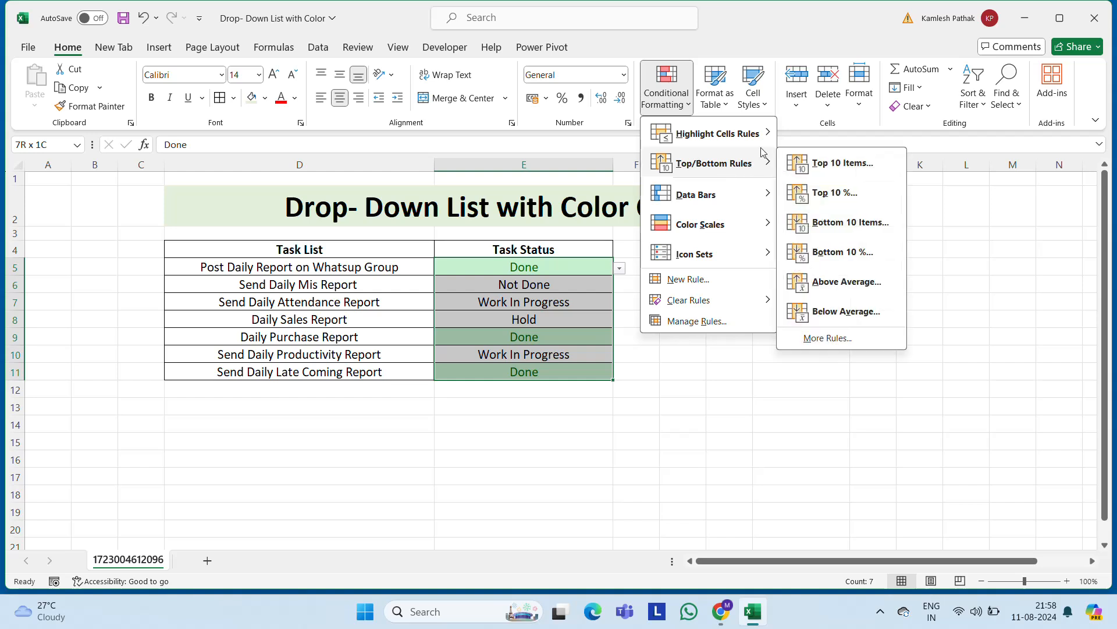
mouse_move(757, 133)
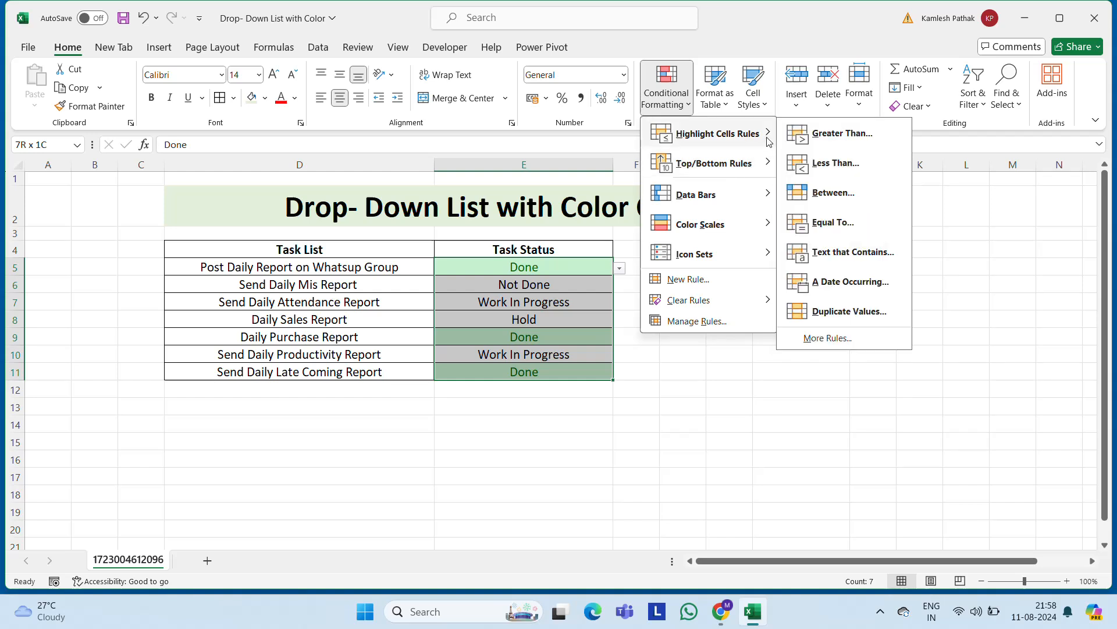
click(834, 222)
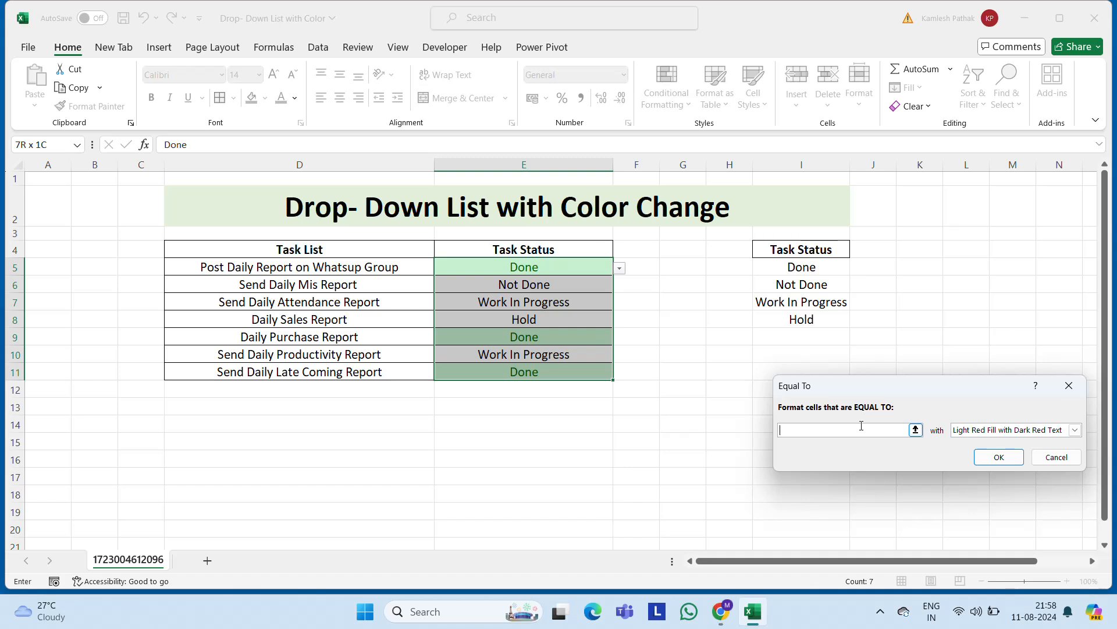
text(Not Done)
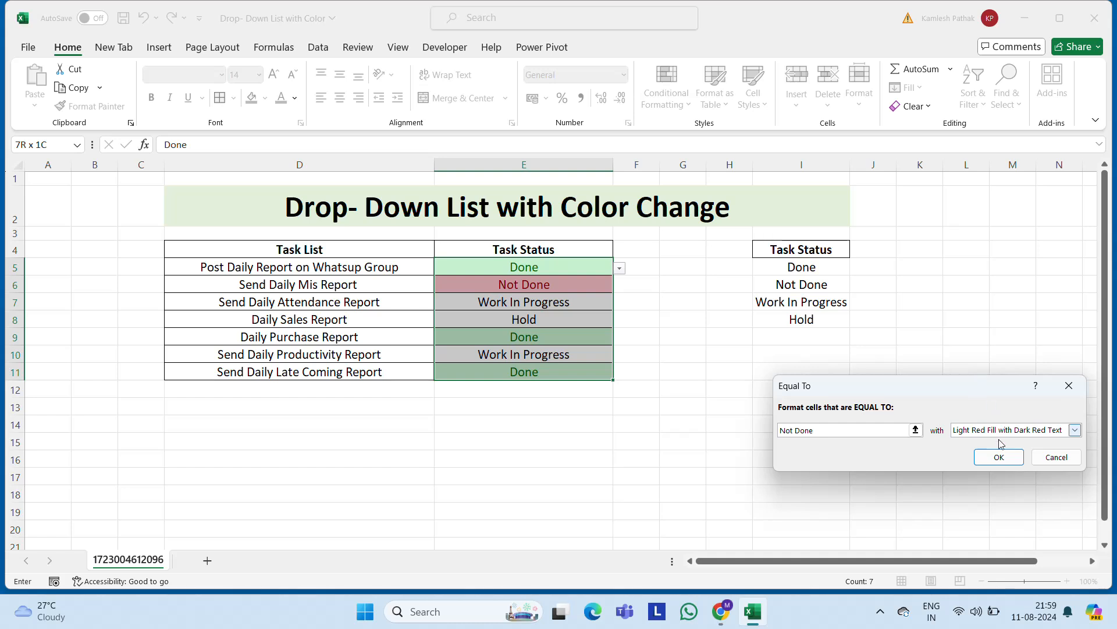
click(999, 457)
click(717, 343)
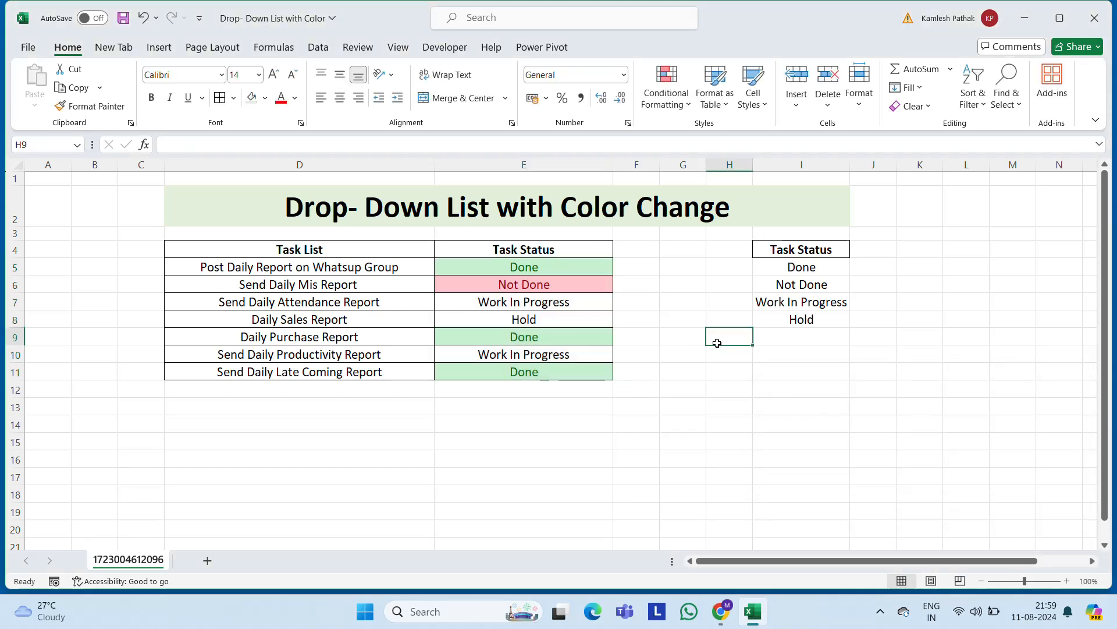
Add an Equal To conditional formatting rule on E5:E11 that gives "Work in Progress" cells Yellow Fill with Dark Yellow Text
click(541, 277)
key(Up)
key(Up)
key(Down)
key(ctrl+shift+Down)
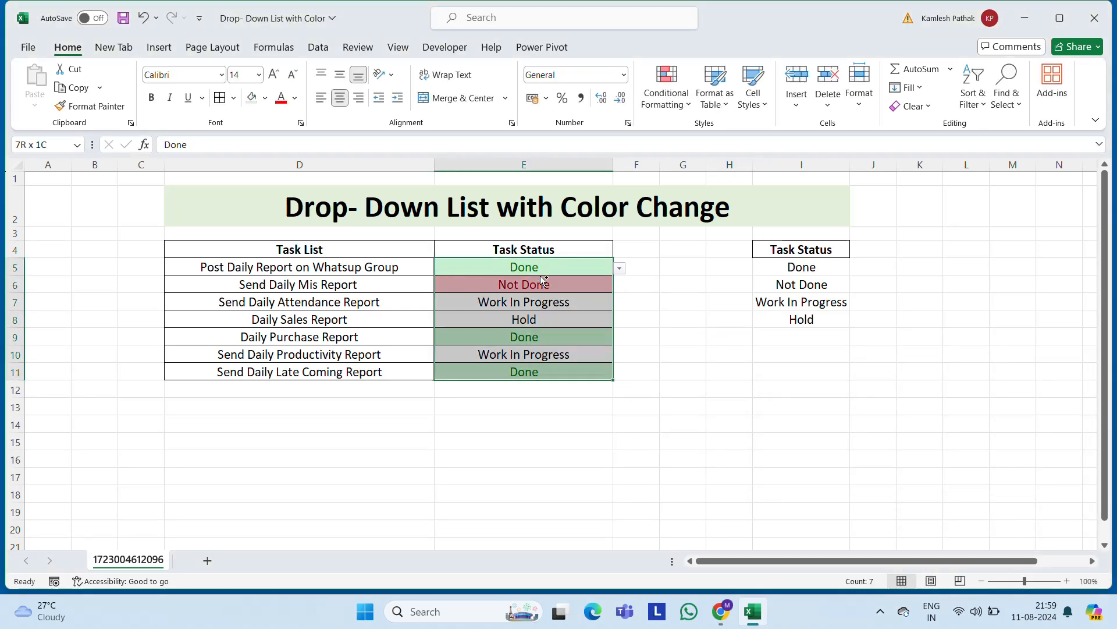
click(691, 105)
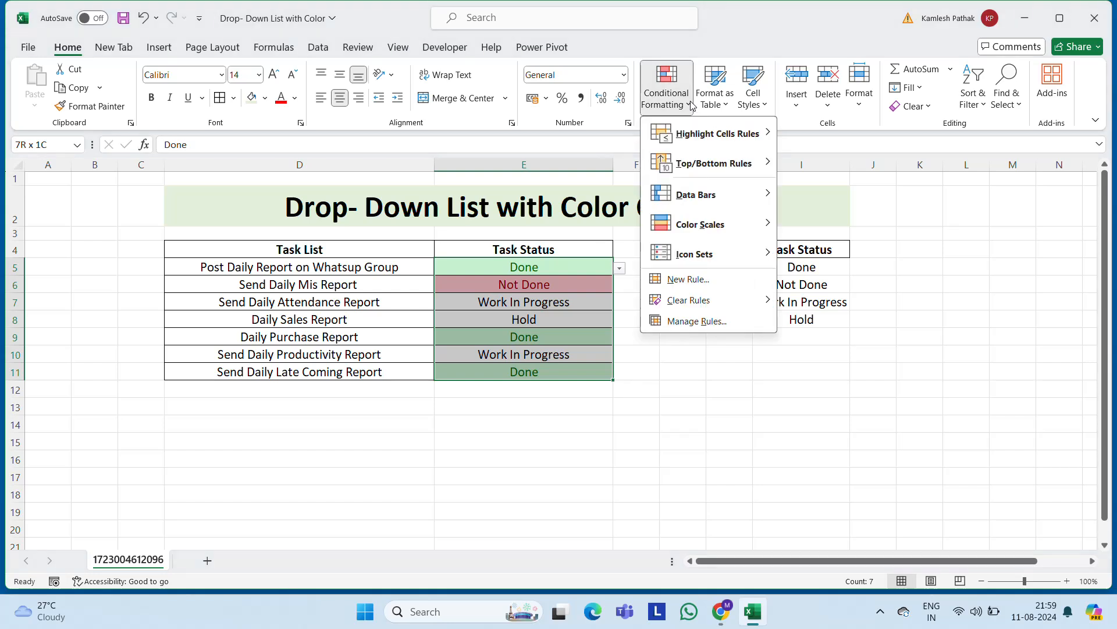
mouse_move(751, 134)
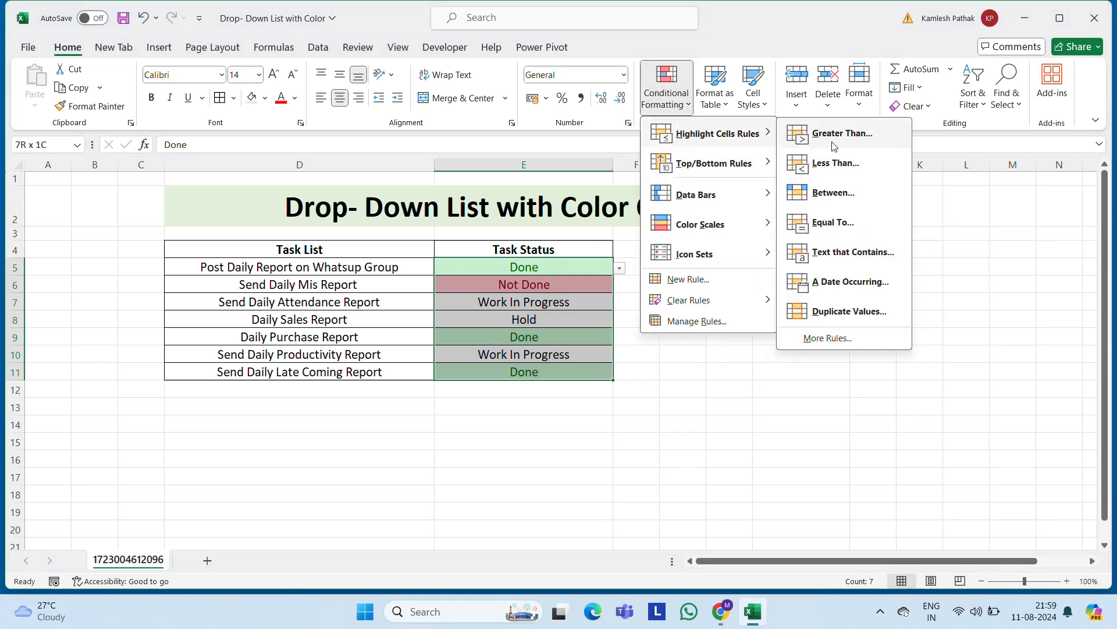
click(846, 214)
text(W)
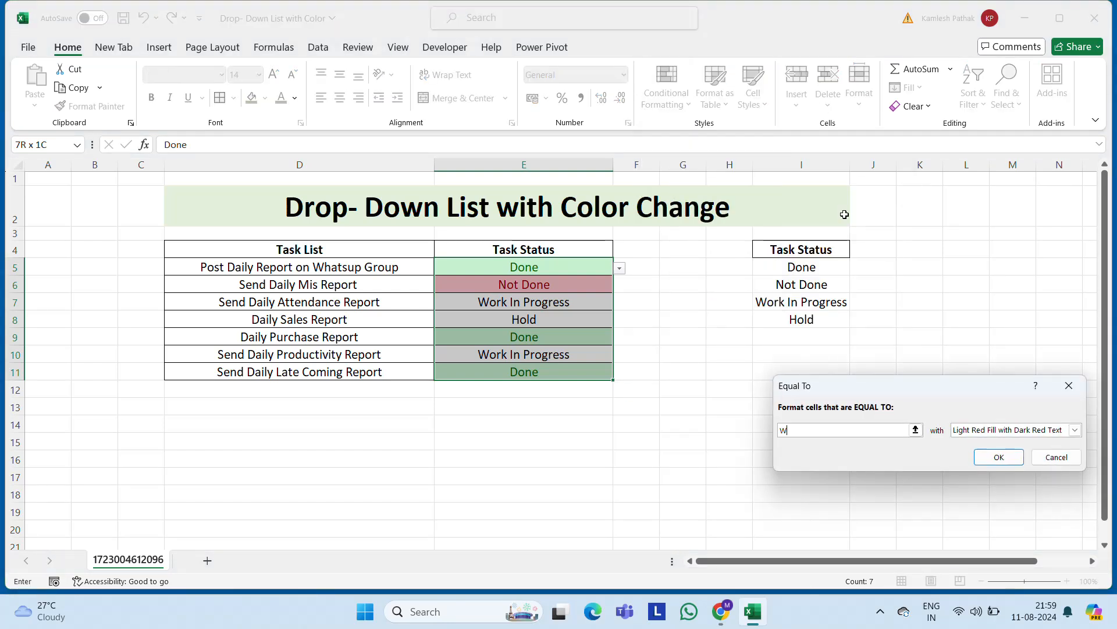
text(ork in Progress)
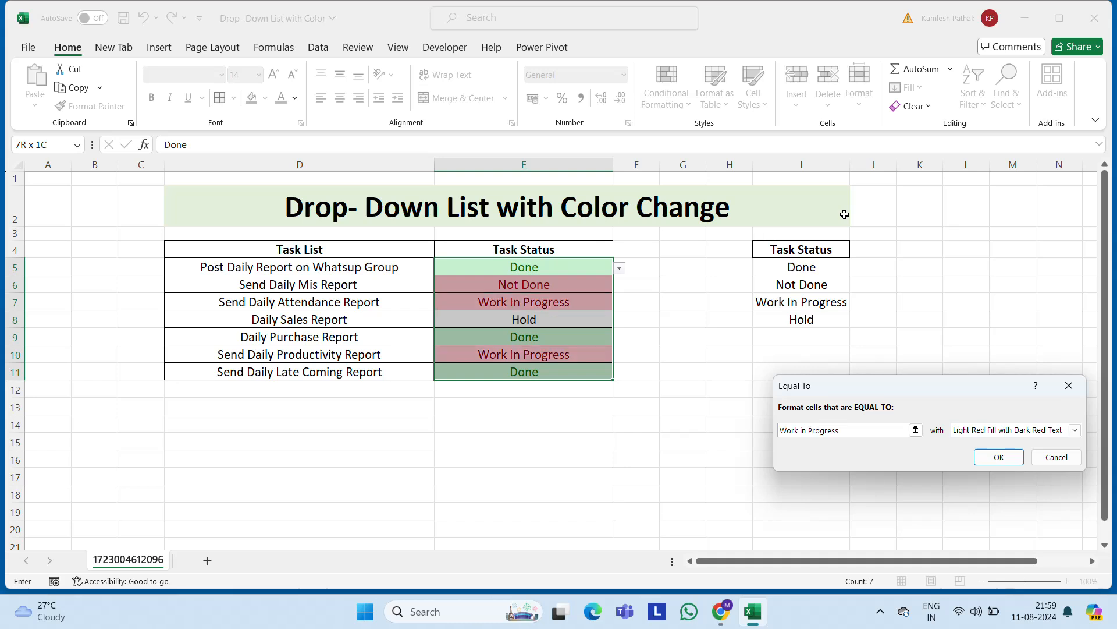
click(1054, 433)
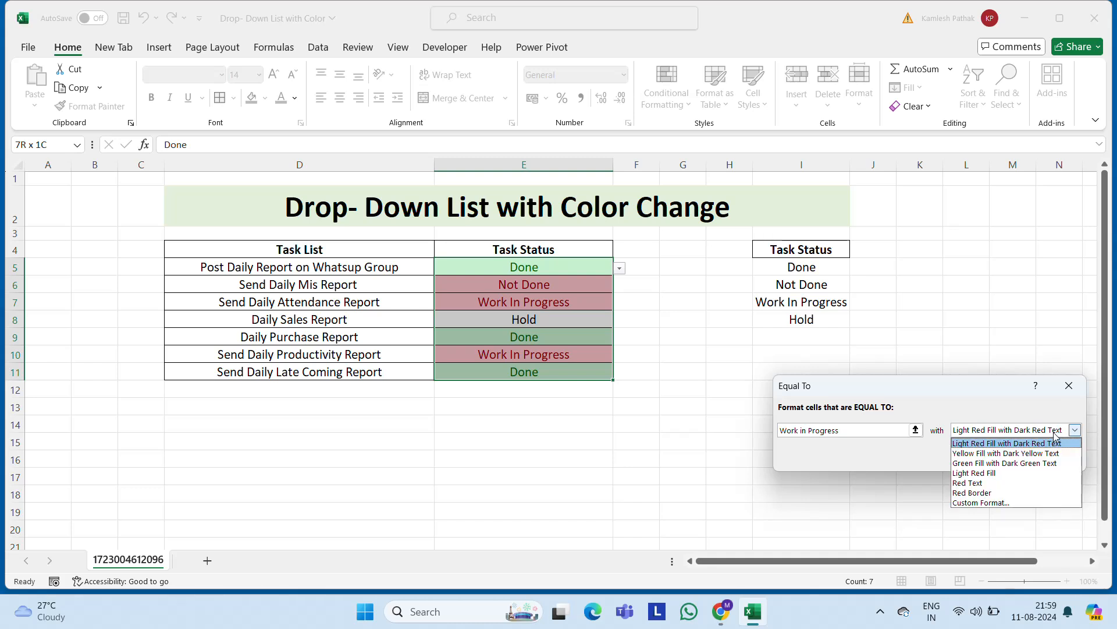
click(1011, 457)
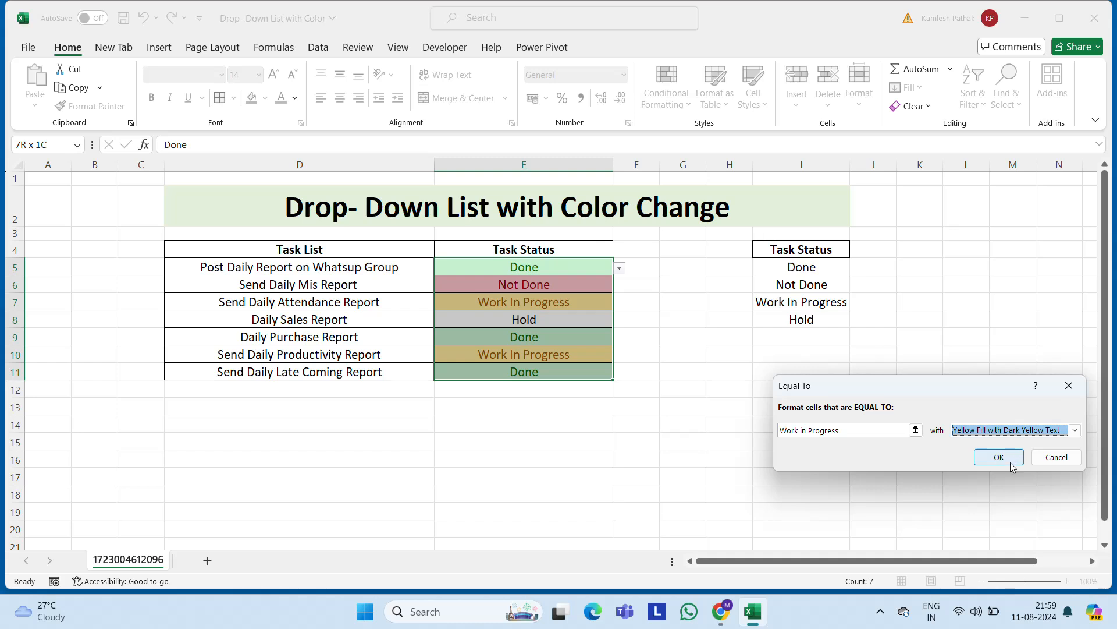
click(1010, 463)
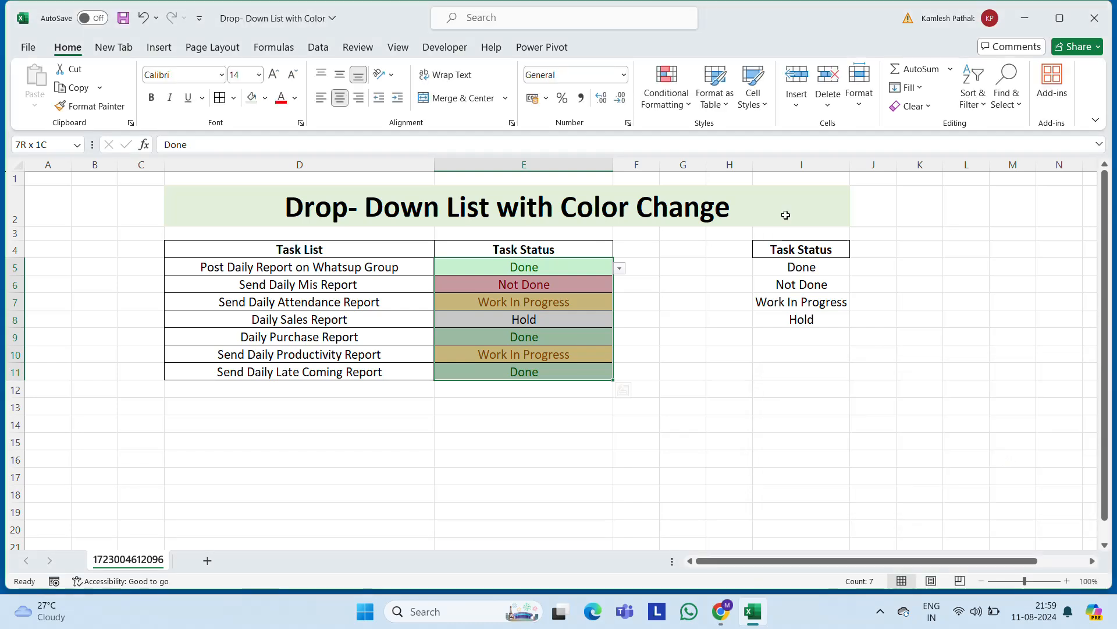
Add an Equal To conditional formatting rule on E5:E11 that gives "Hold" cells a custom format with a light gold fill
click(666, 91)
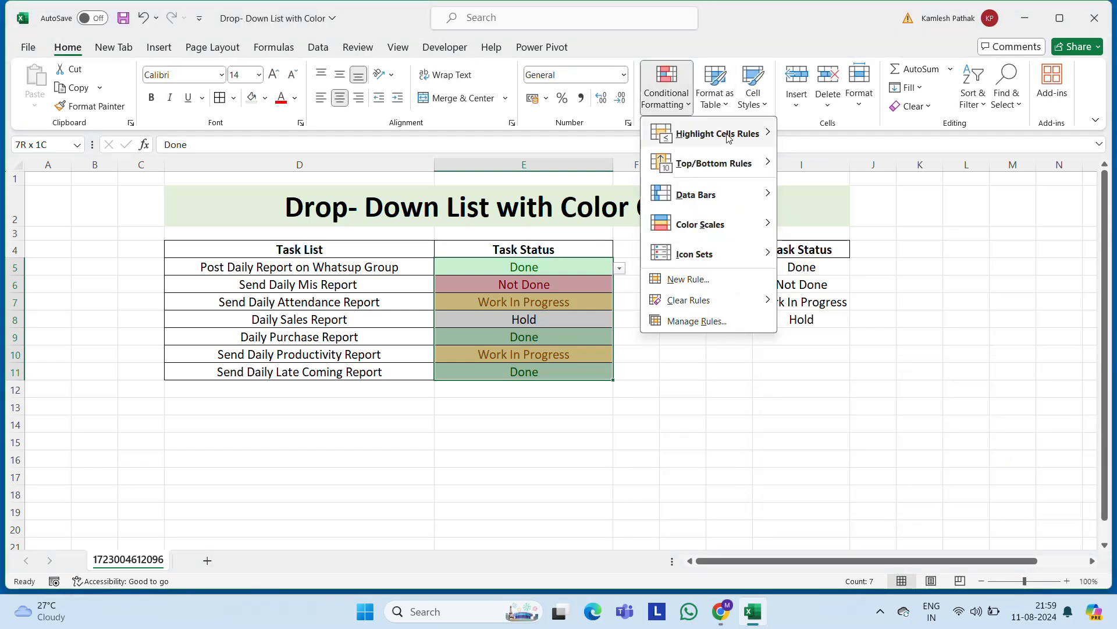
mouse_move(728, 136)
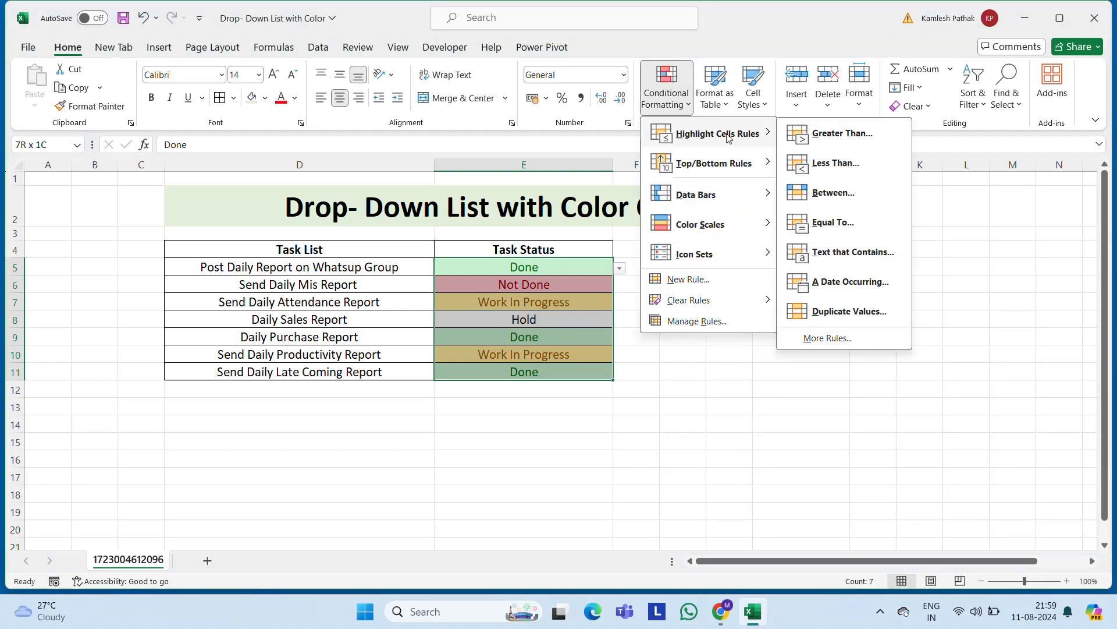
click(824, 223)
text(Hol)
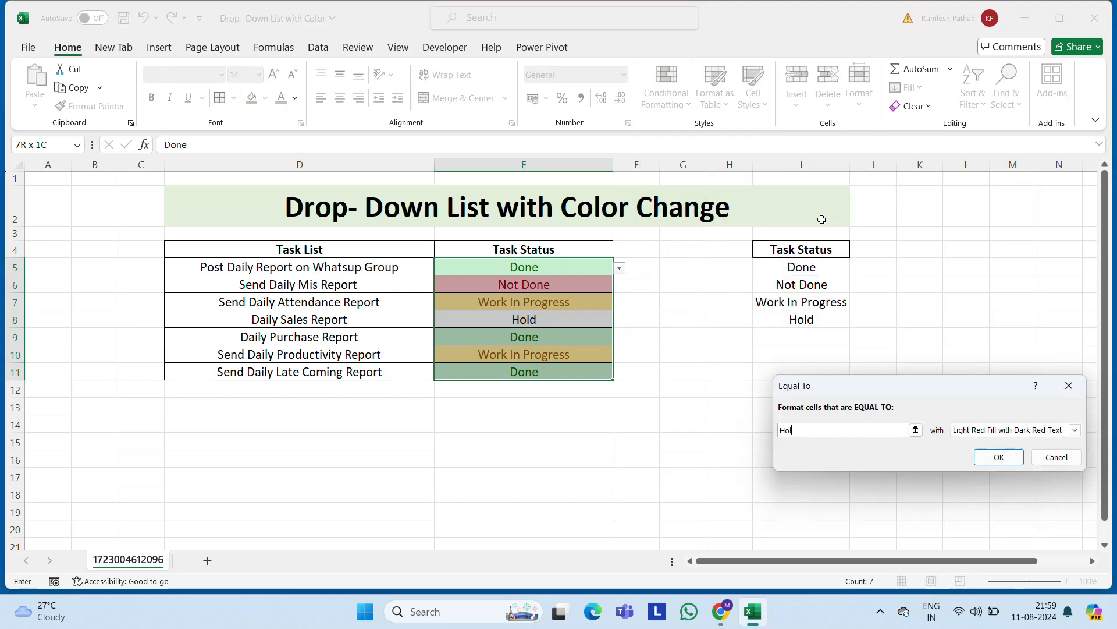
text(d)
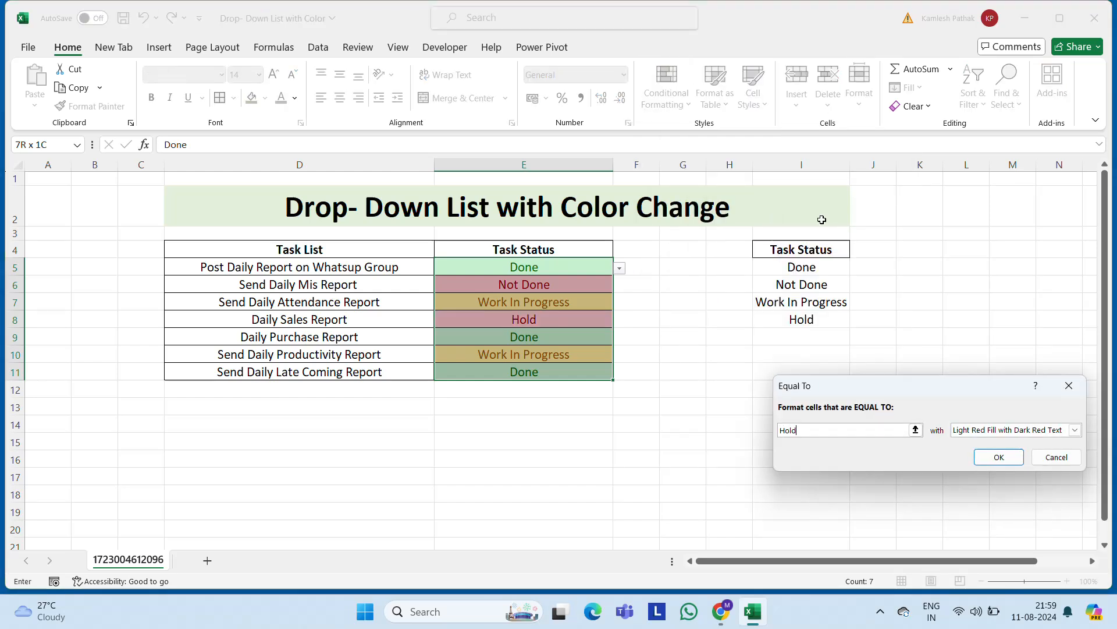
click(997, 437)
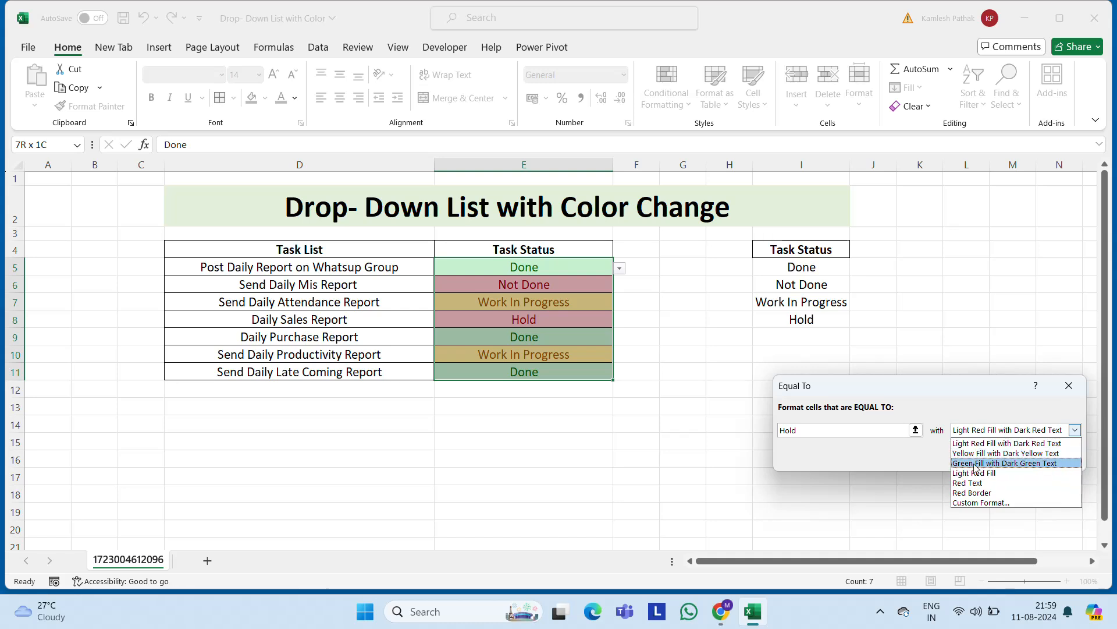
click(1009, 443)
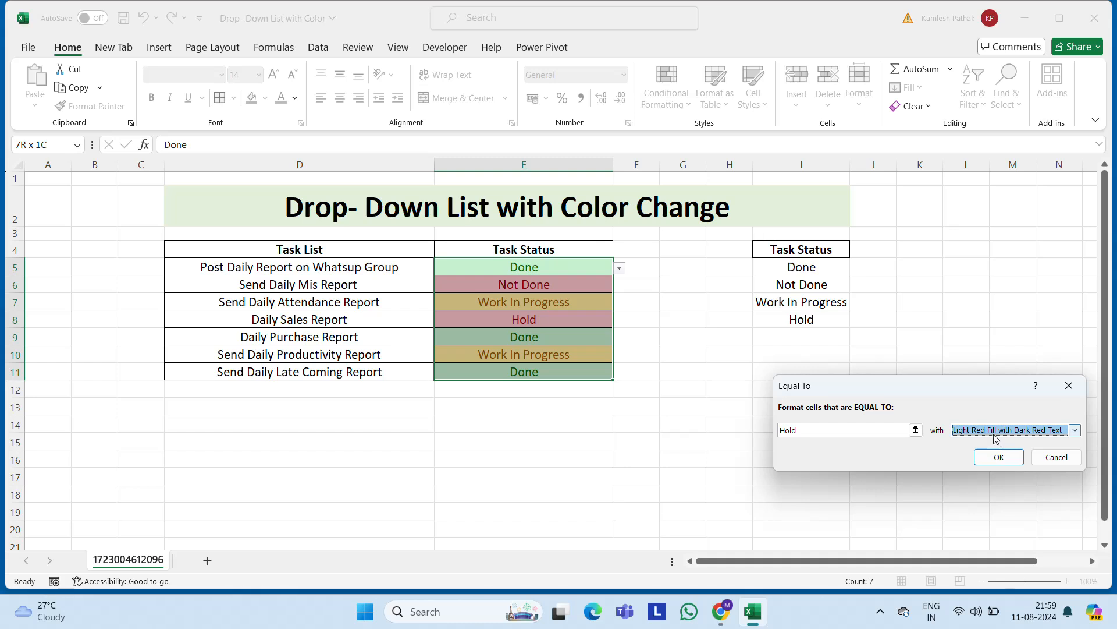
click(997, 434)
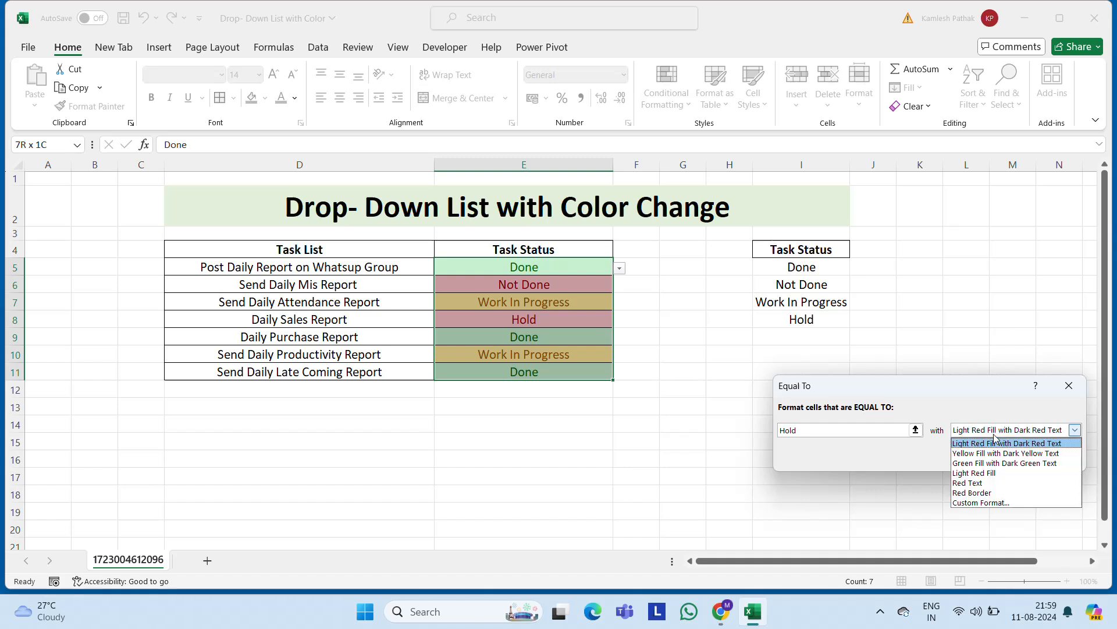
click(1000, 504)
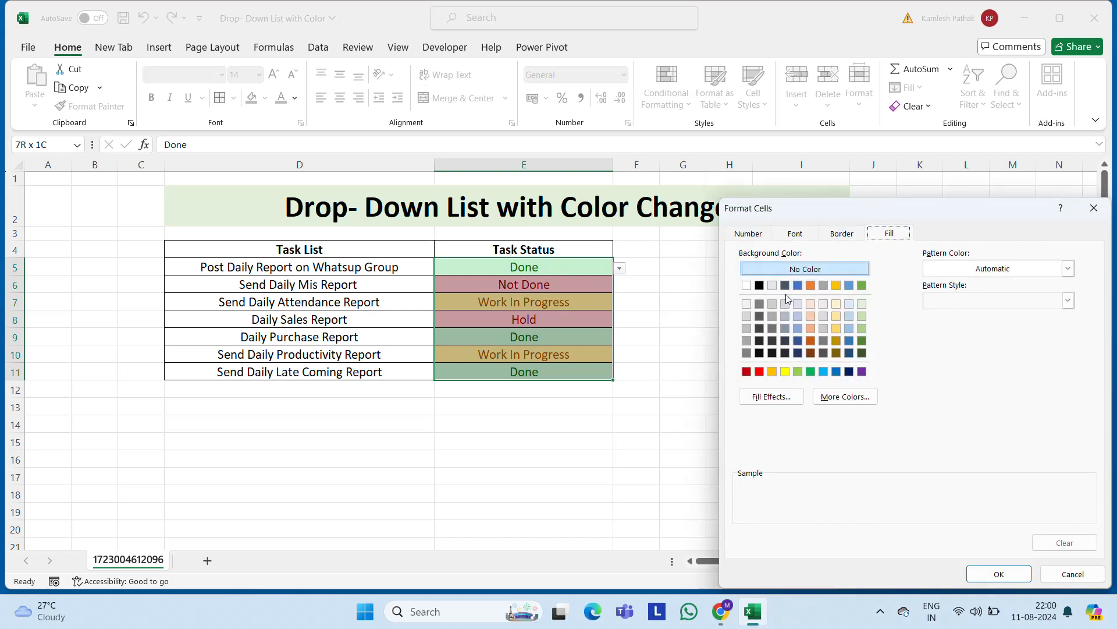
click(837, 316)
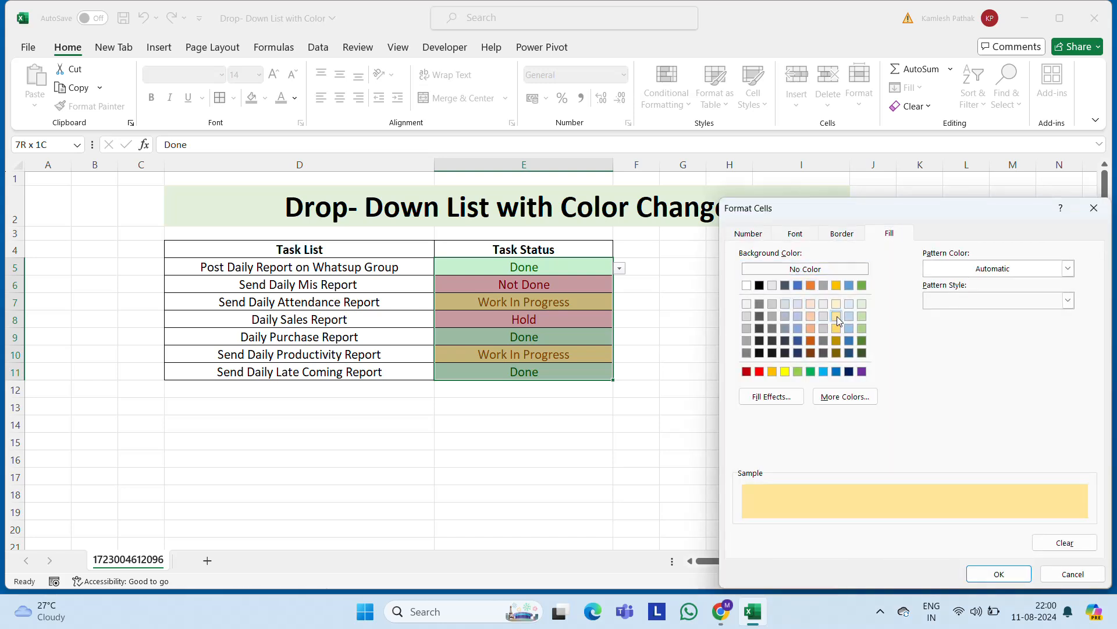
click(998, 574)
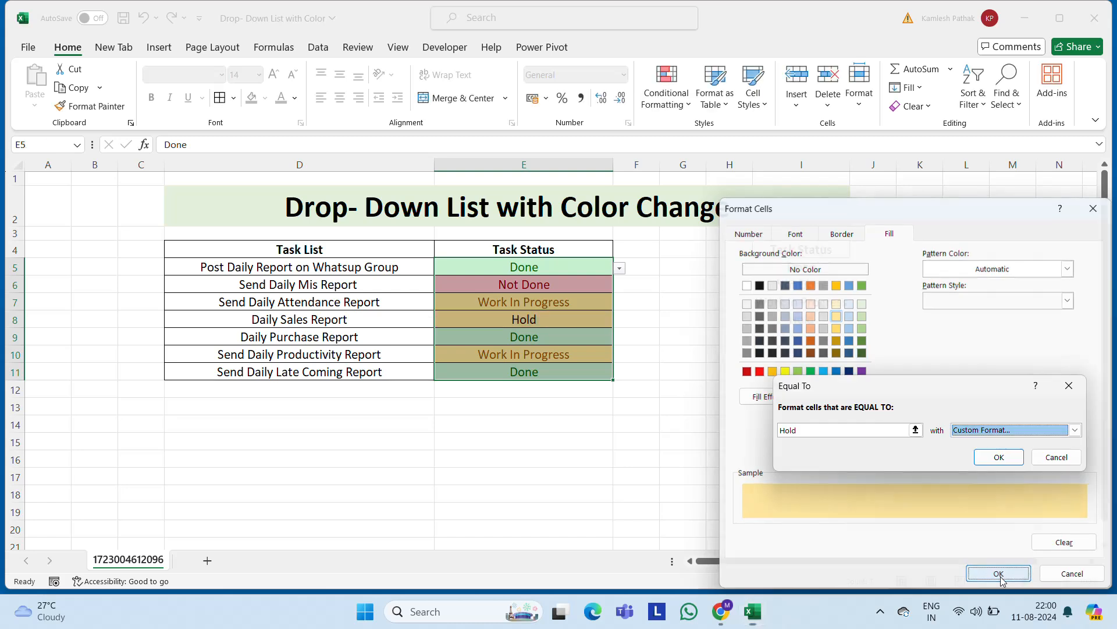
click(998, 457)
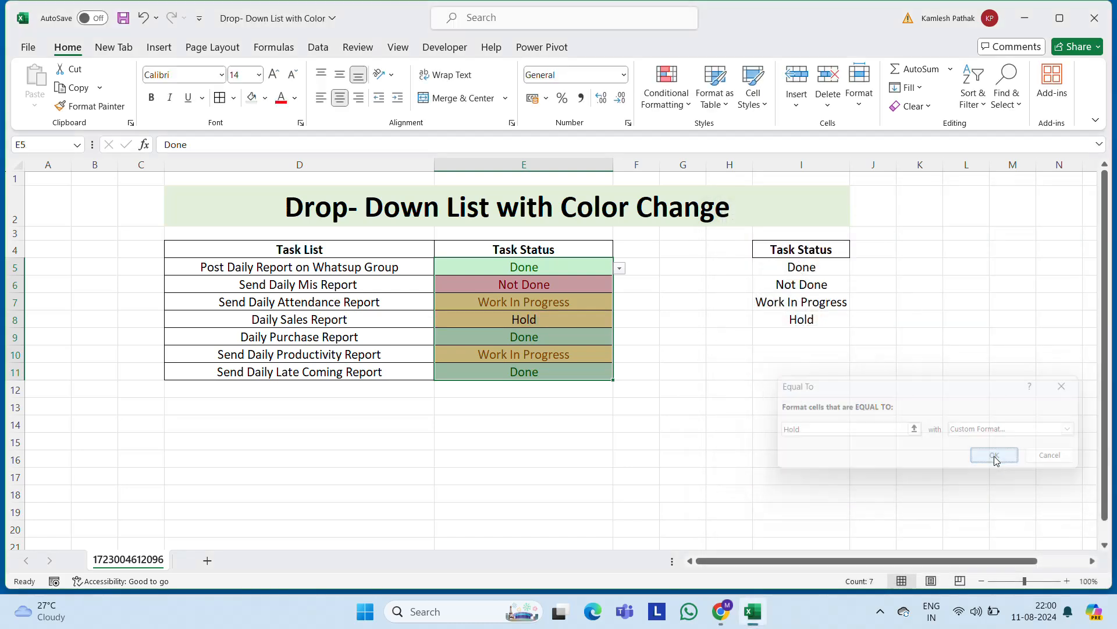
click(658, 303)
Undo the accidental entry of 0 over the first task name in cell D5
key(Left)
key(Left)
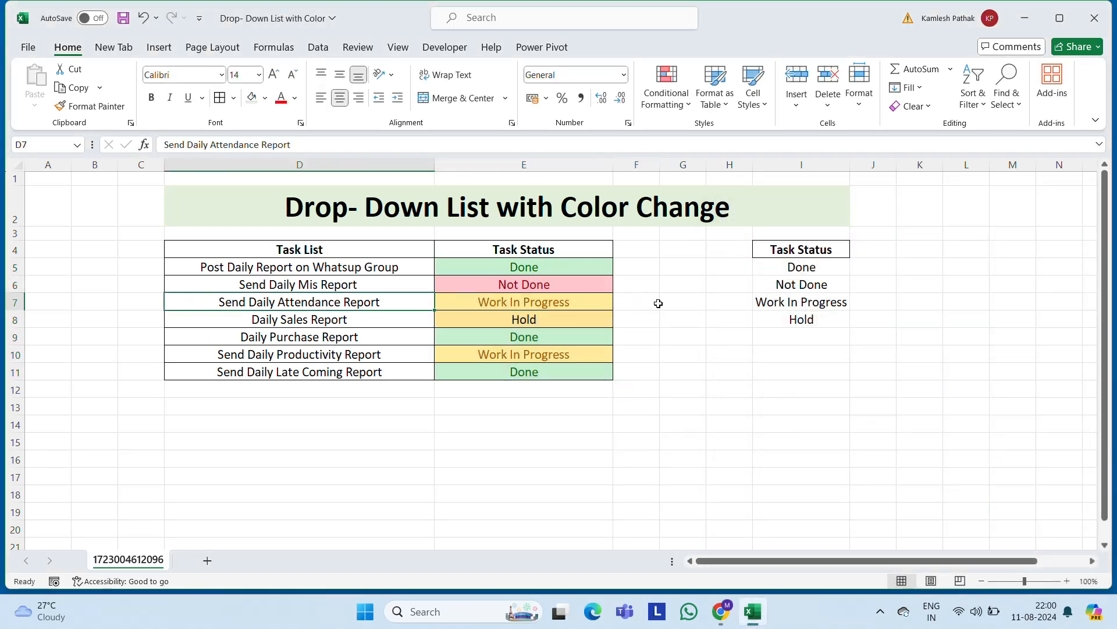
key(Up)
key(Up)
text(0)
key(Right)
key(Up)
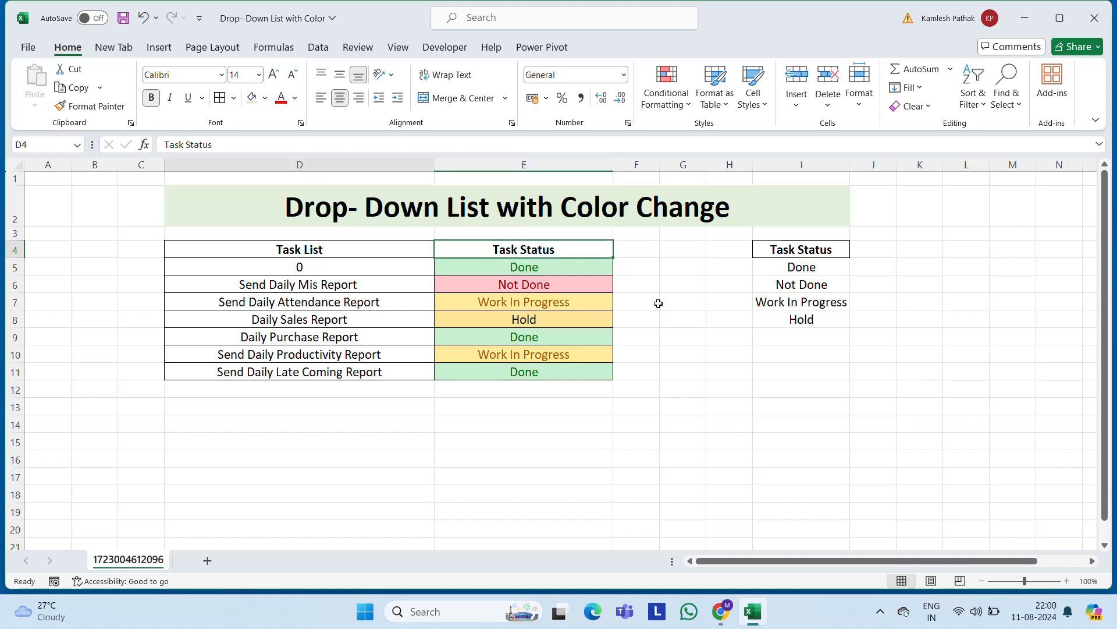
key(Down)
key(ctrl+z)
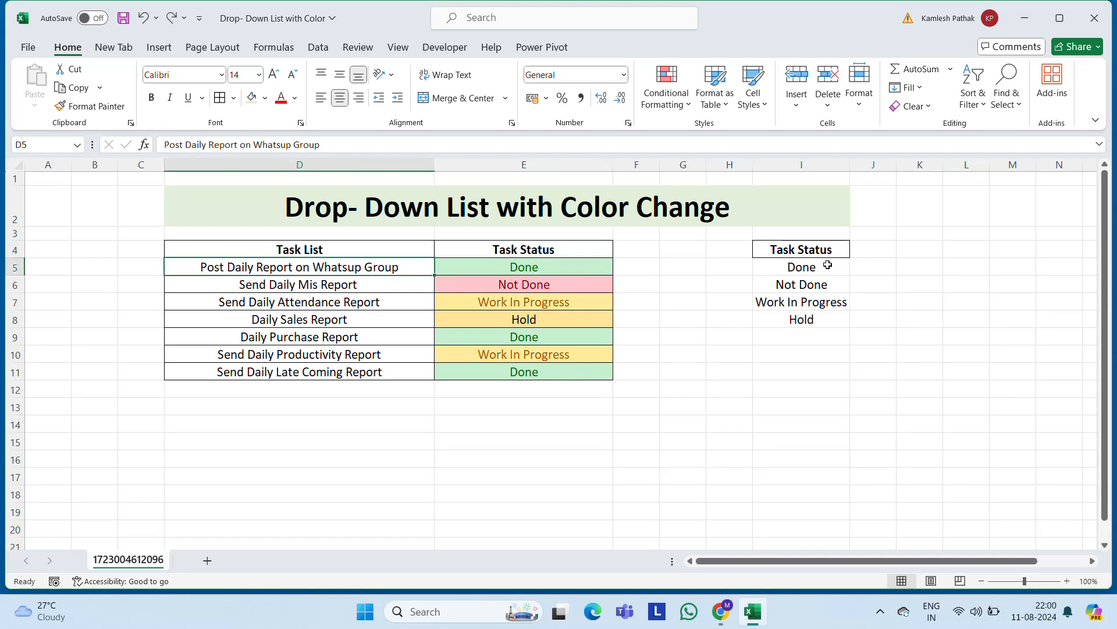
Review the custom fill colors offered for an Equal To conditional formatting rule, and cancel without adding a rule
click(688, 107)
mouse_move(722, 134)
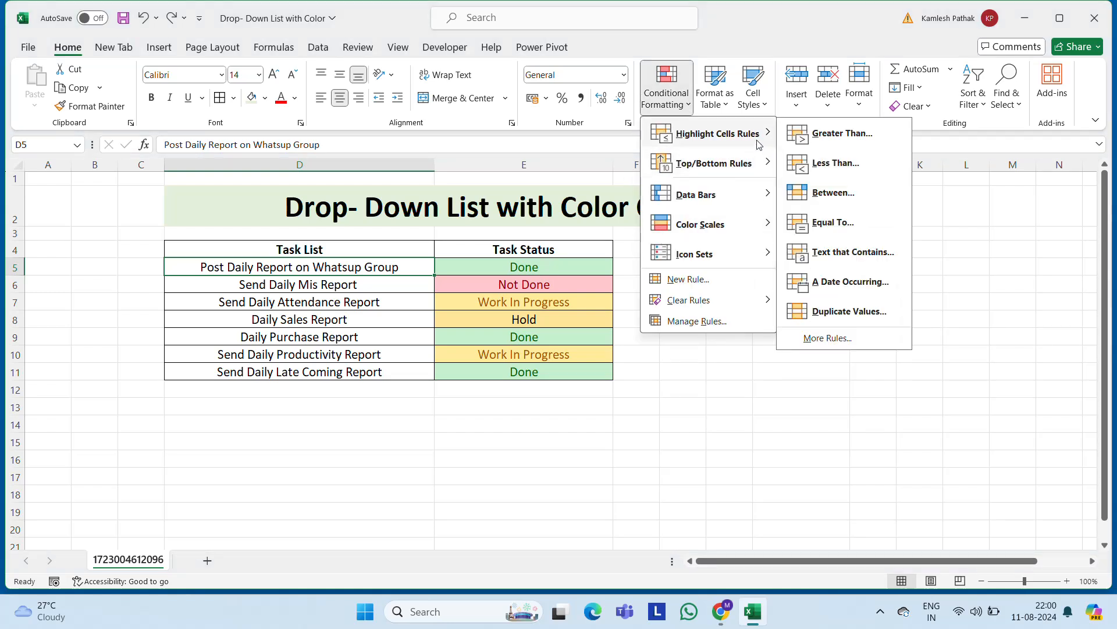
click(836, 228)
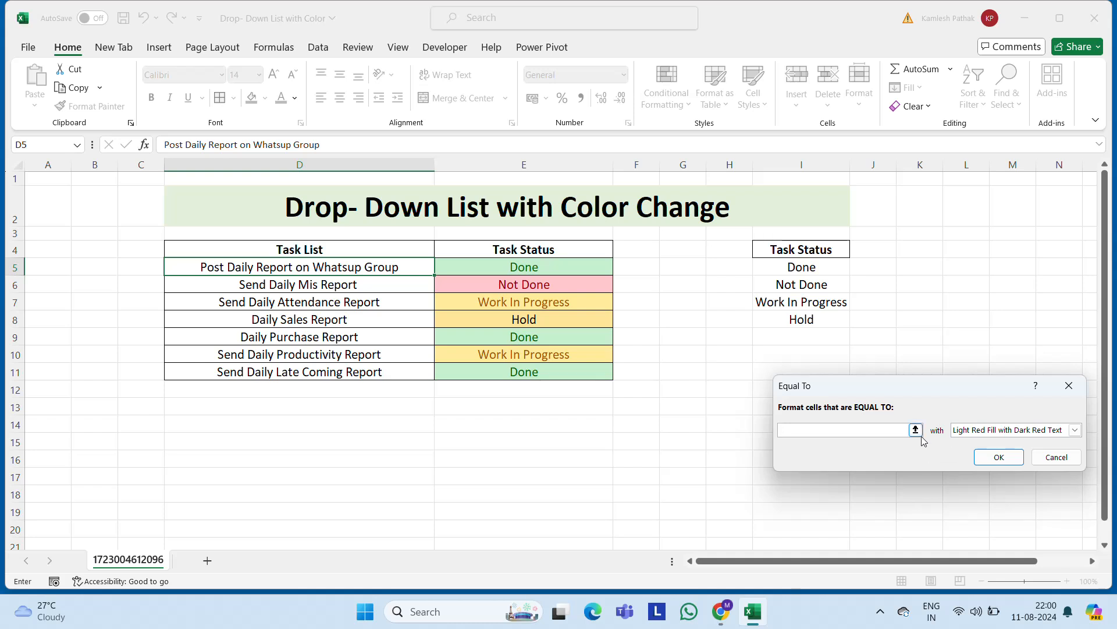
click(1078, 435)
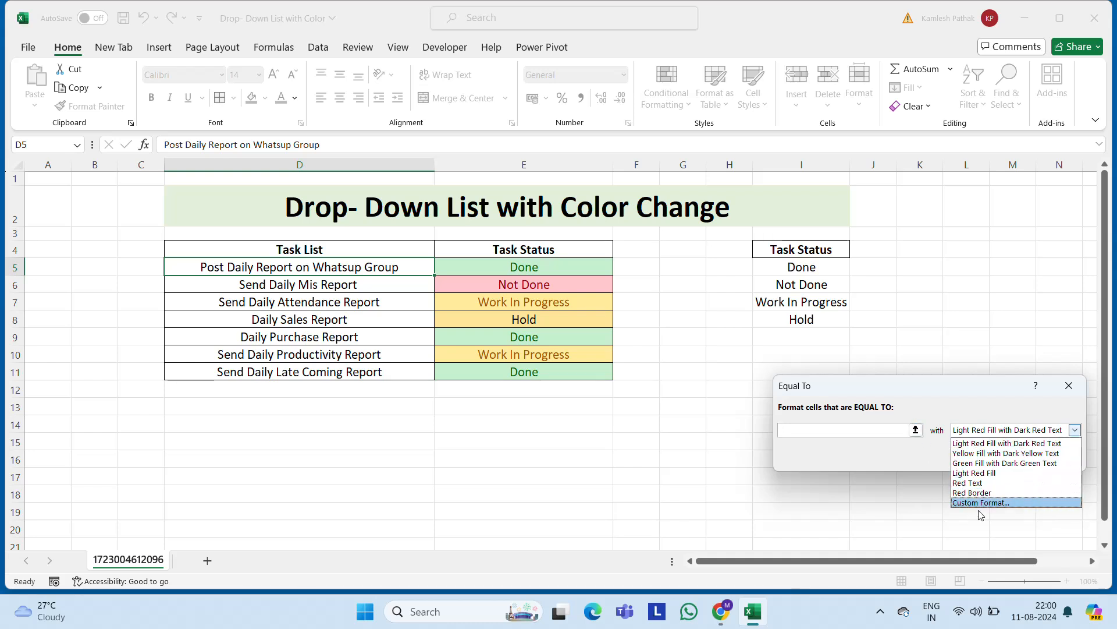
click(998, 504)
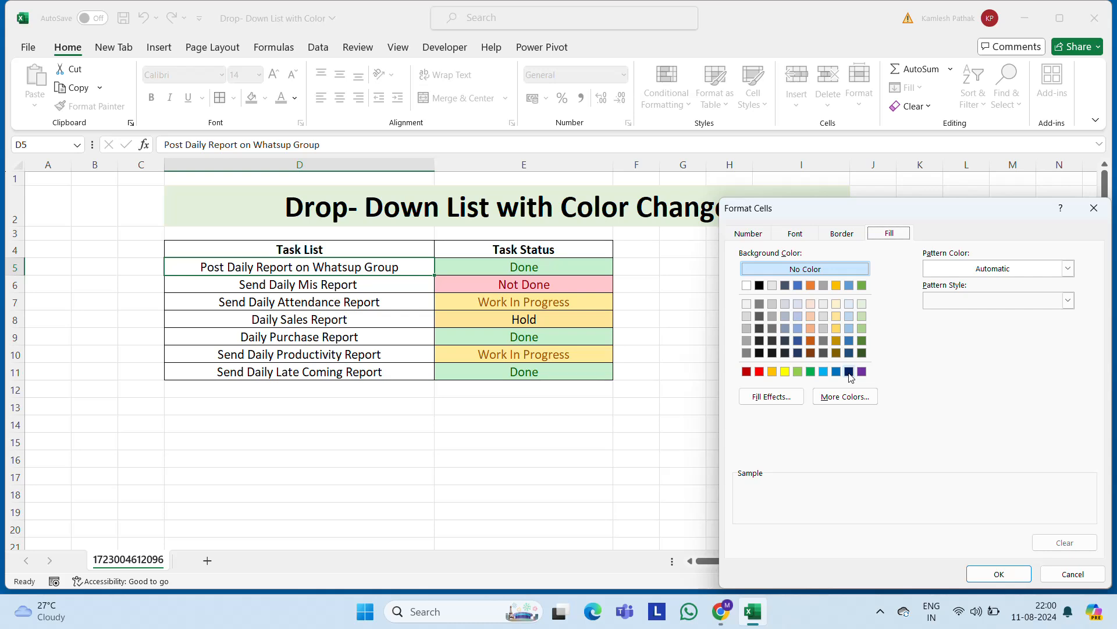
key(Escape)
key(Escape)
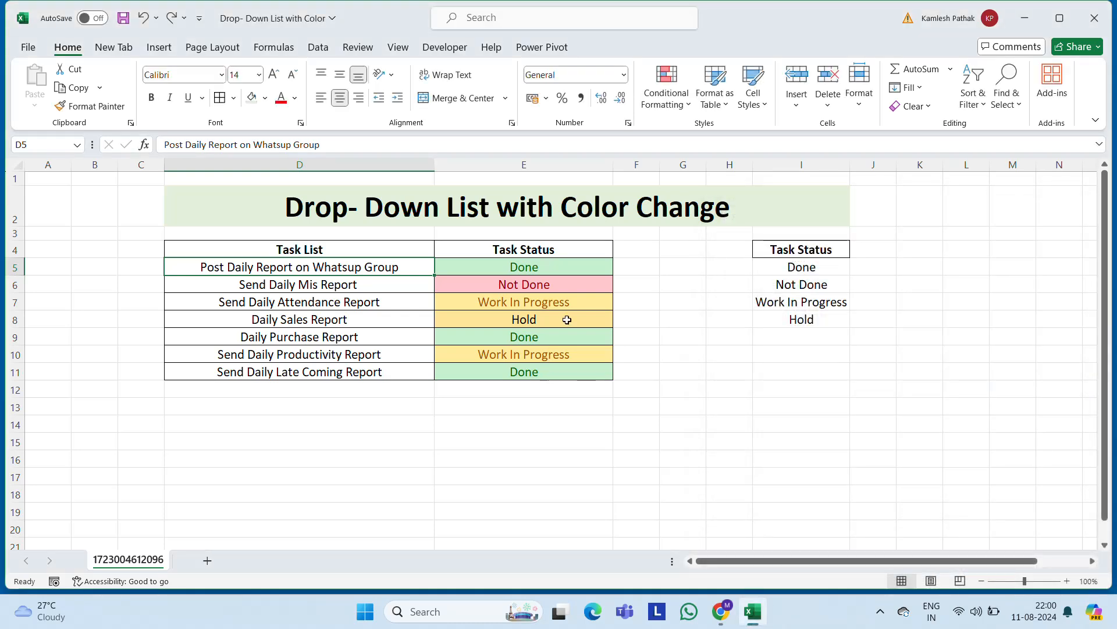
key(Right)
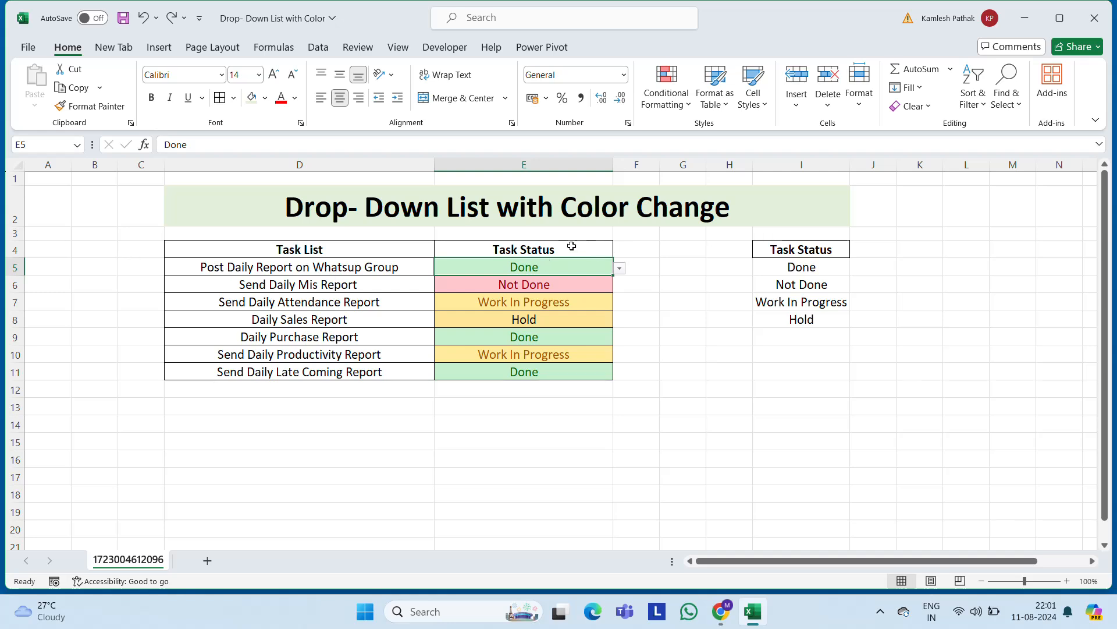
click(798, 252)
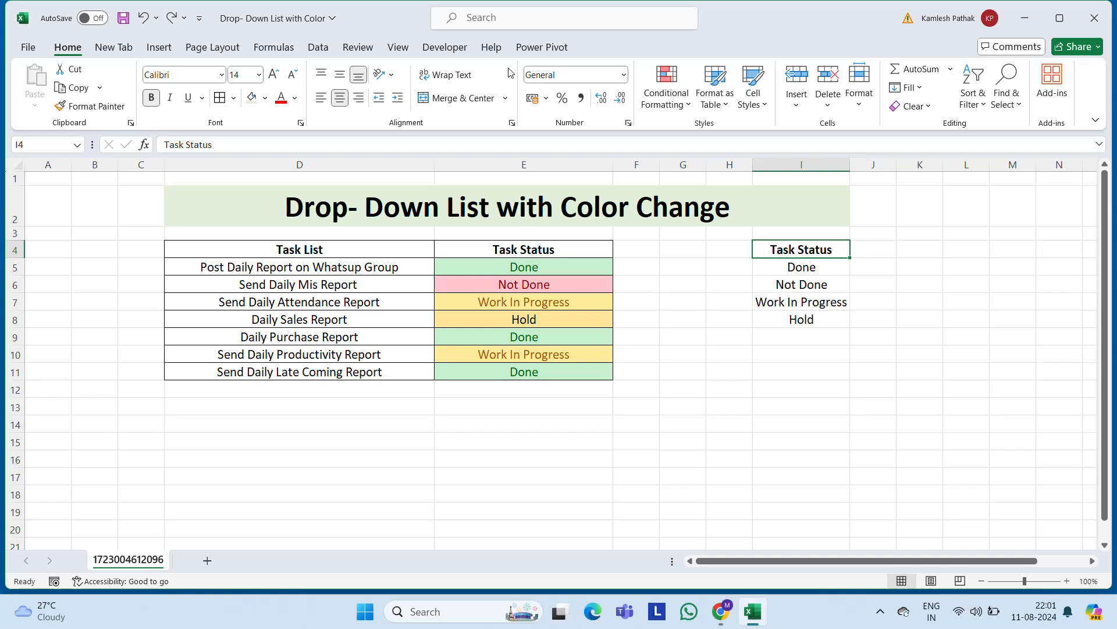
Review the Text That Contains highlight rule for the status in cell E5, and cancel without adding a rule
click(540, 254)
click(571, 262)
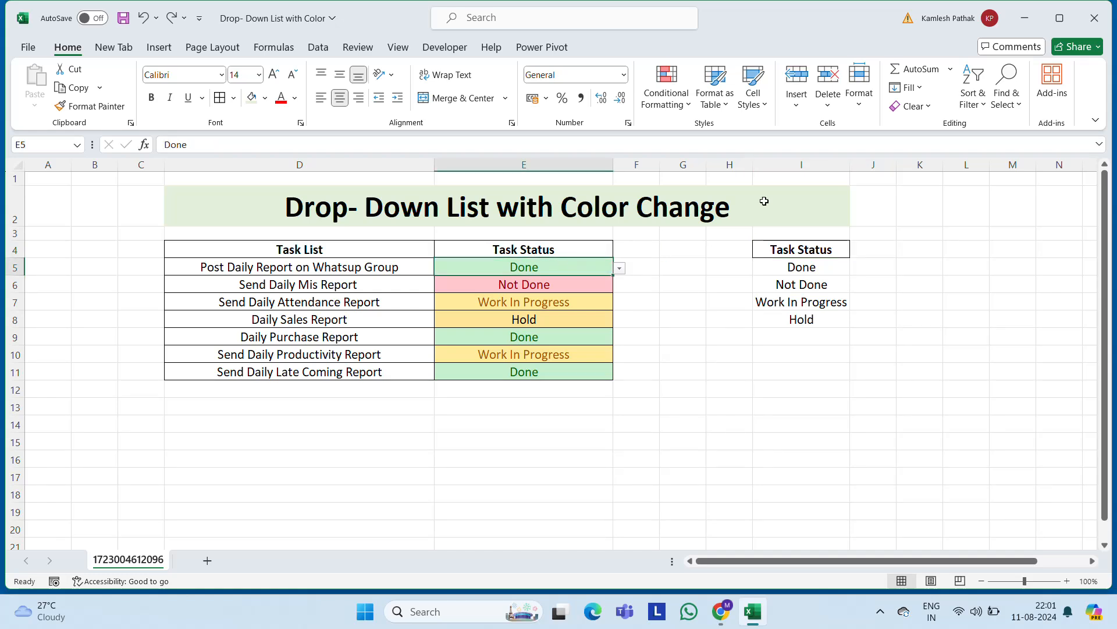
click(676, 99)
mouse_move(728, 133)
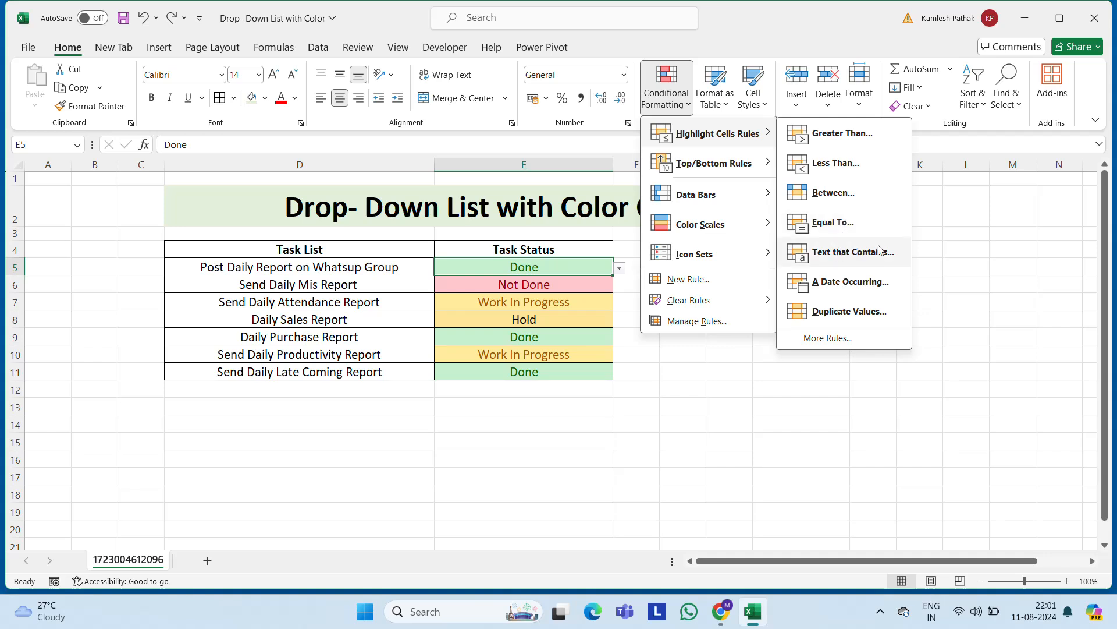
click(853, 252)
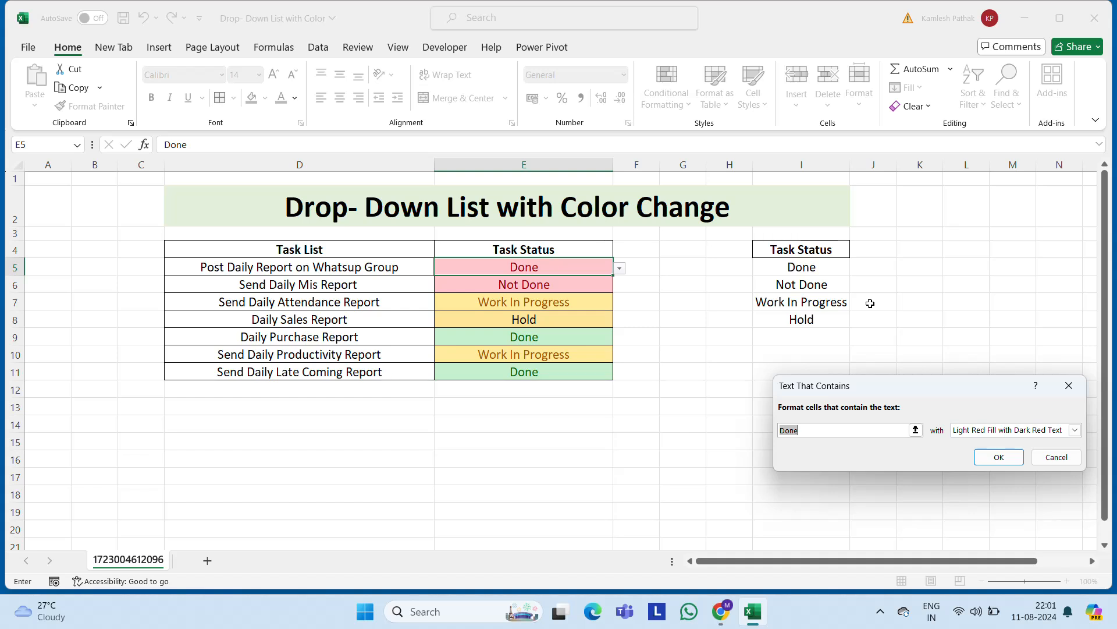
key(Escape)
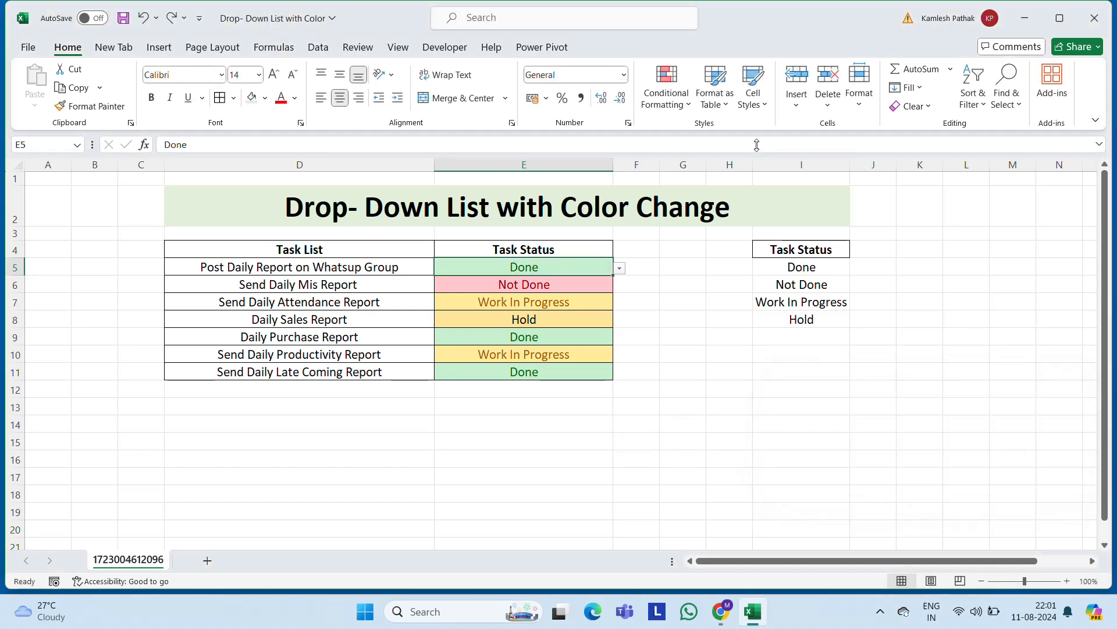
click(691, 105)
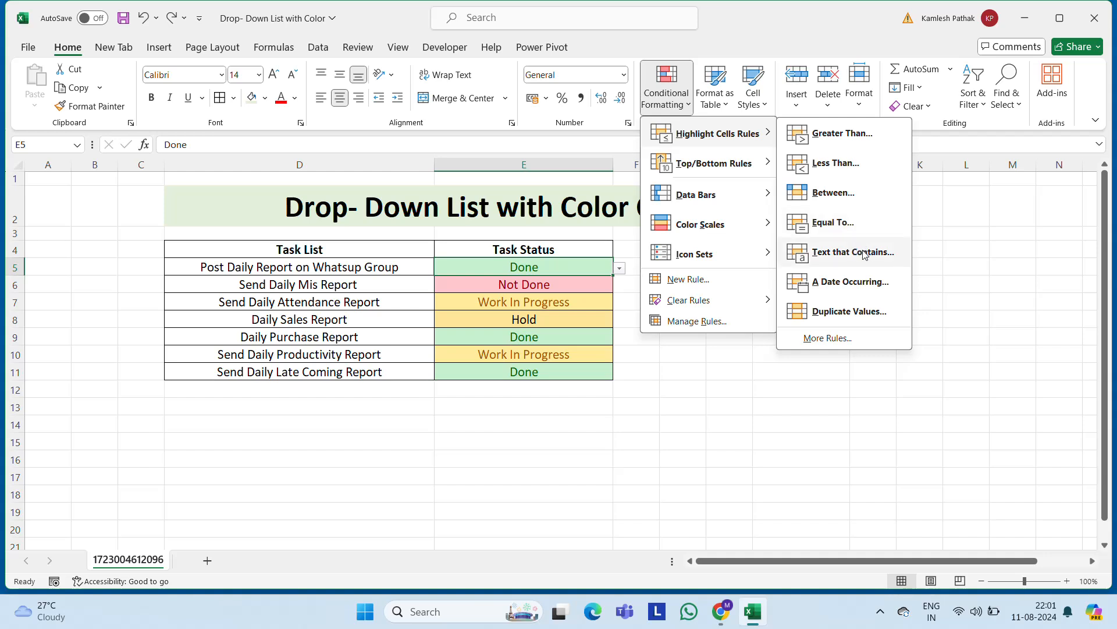
click(929, 328)
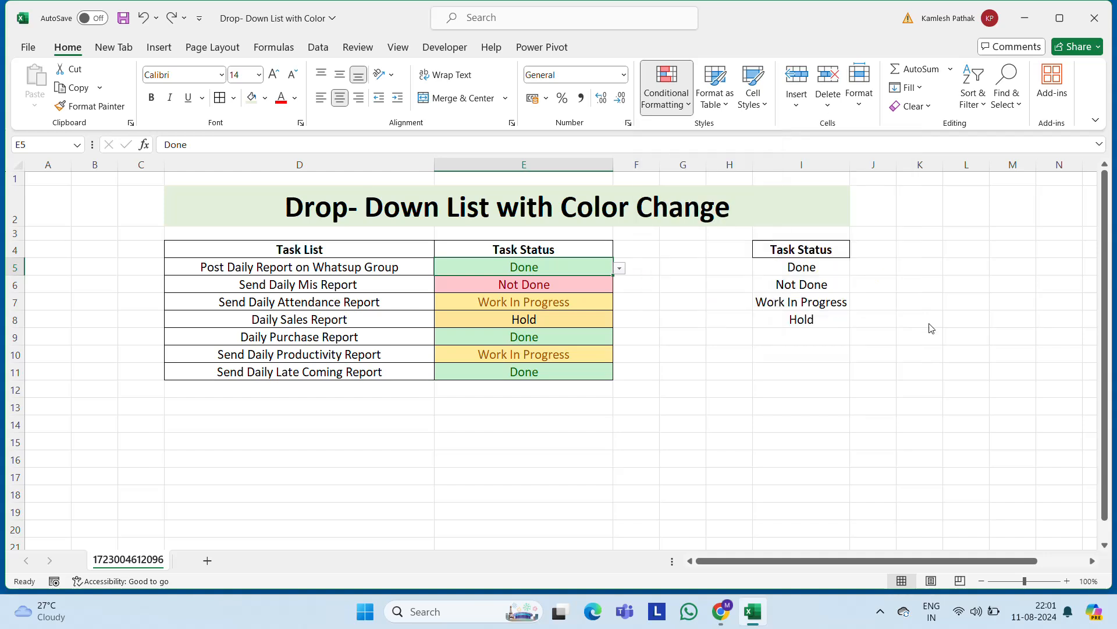
click(701, 254)
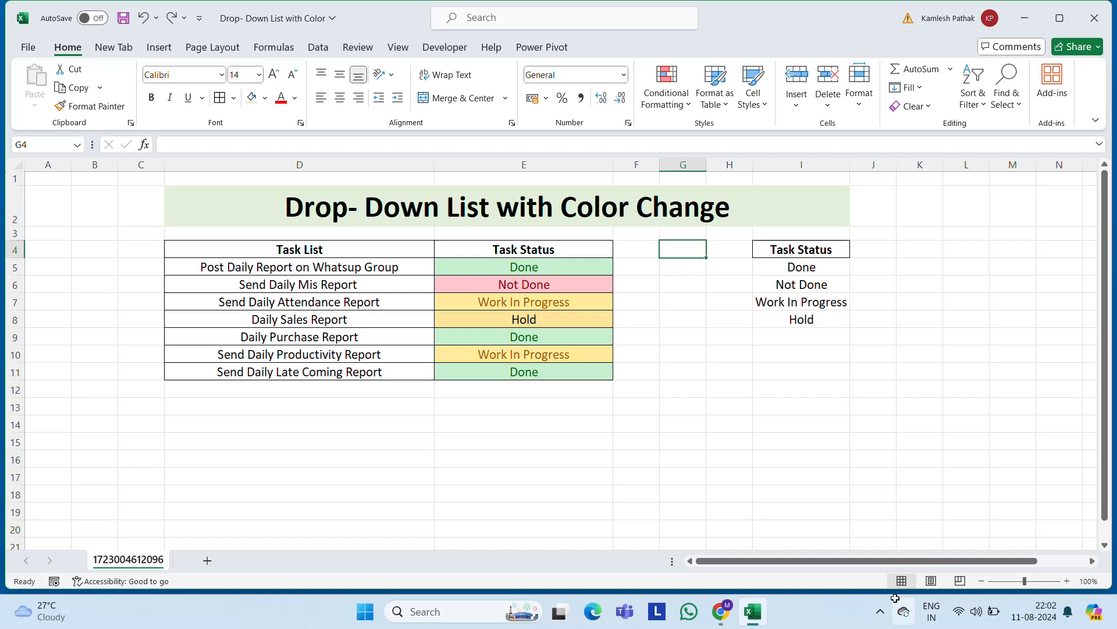
click(881, 611)
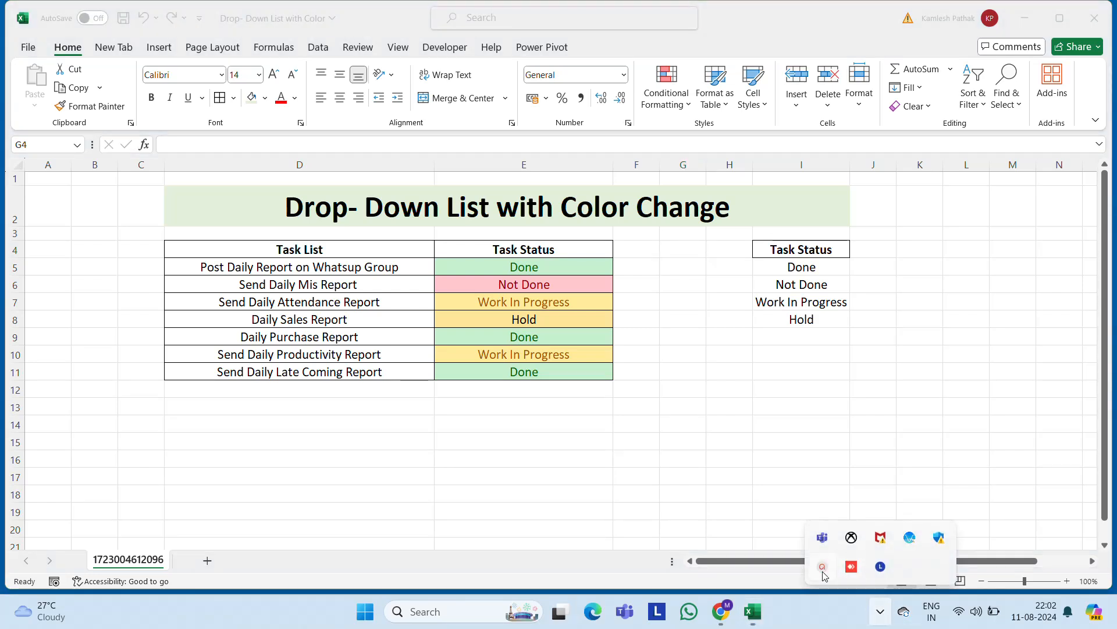